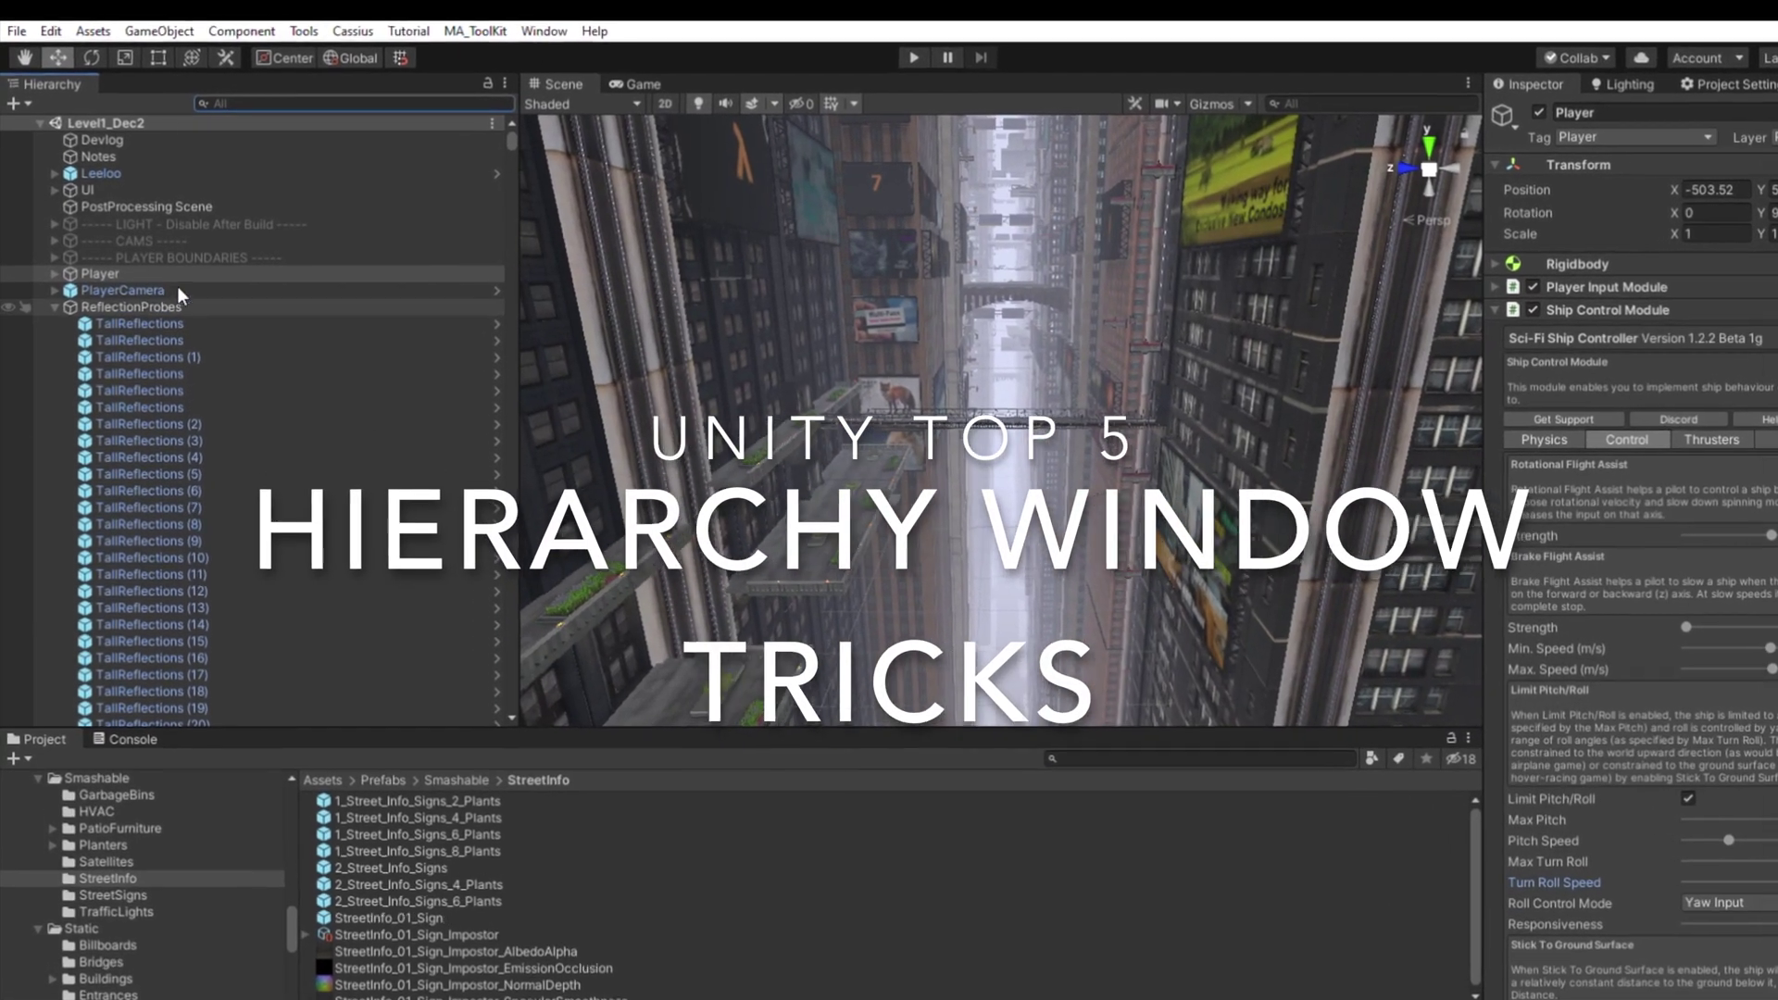
Find Umbrella_green in the Hierarchy and drag it up beside the STATIC and DYNAMIC - ADDRESSABLE separators.
scroll(306, 417, down, 10)
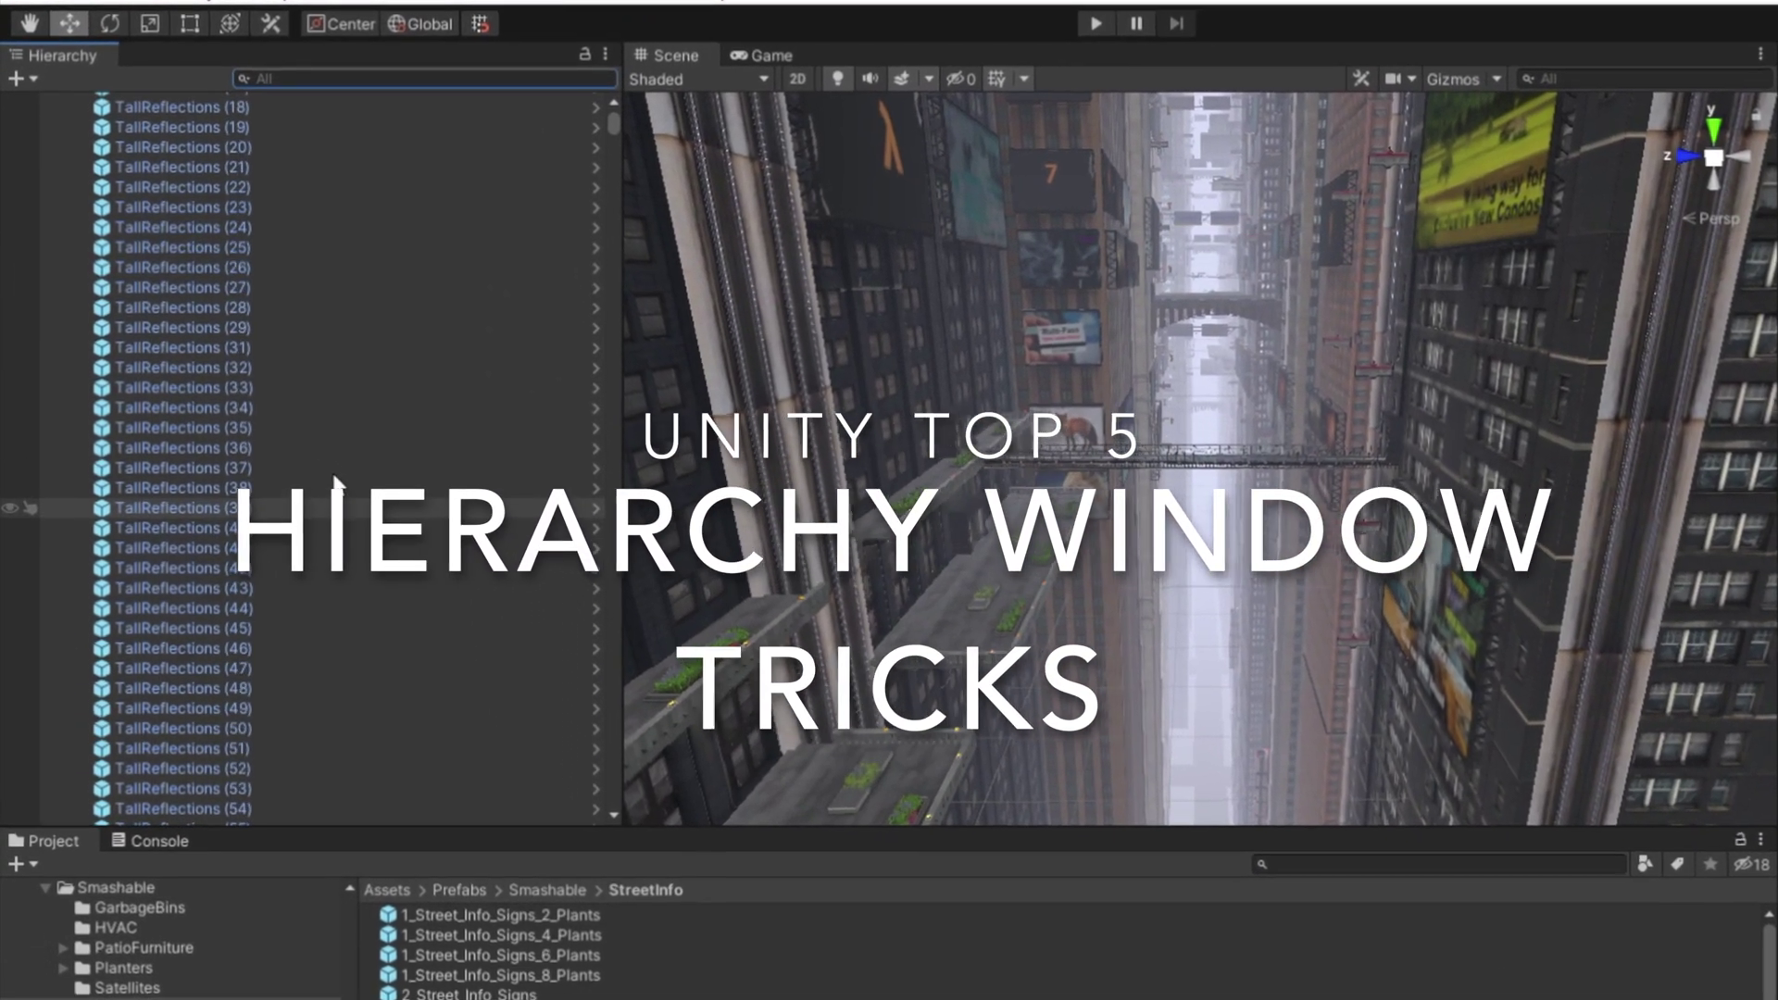
scroll(336, 481, down, 20)
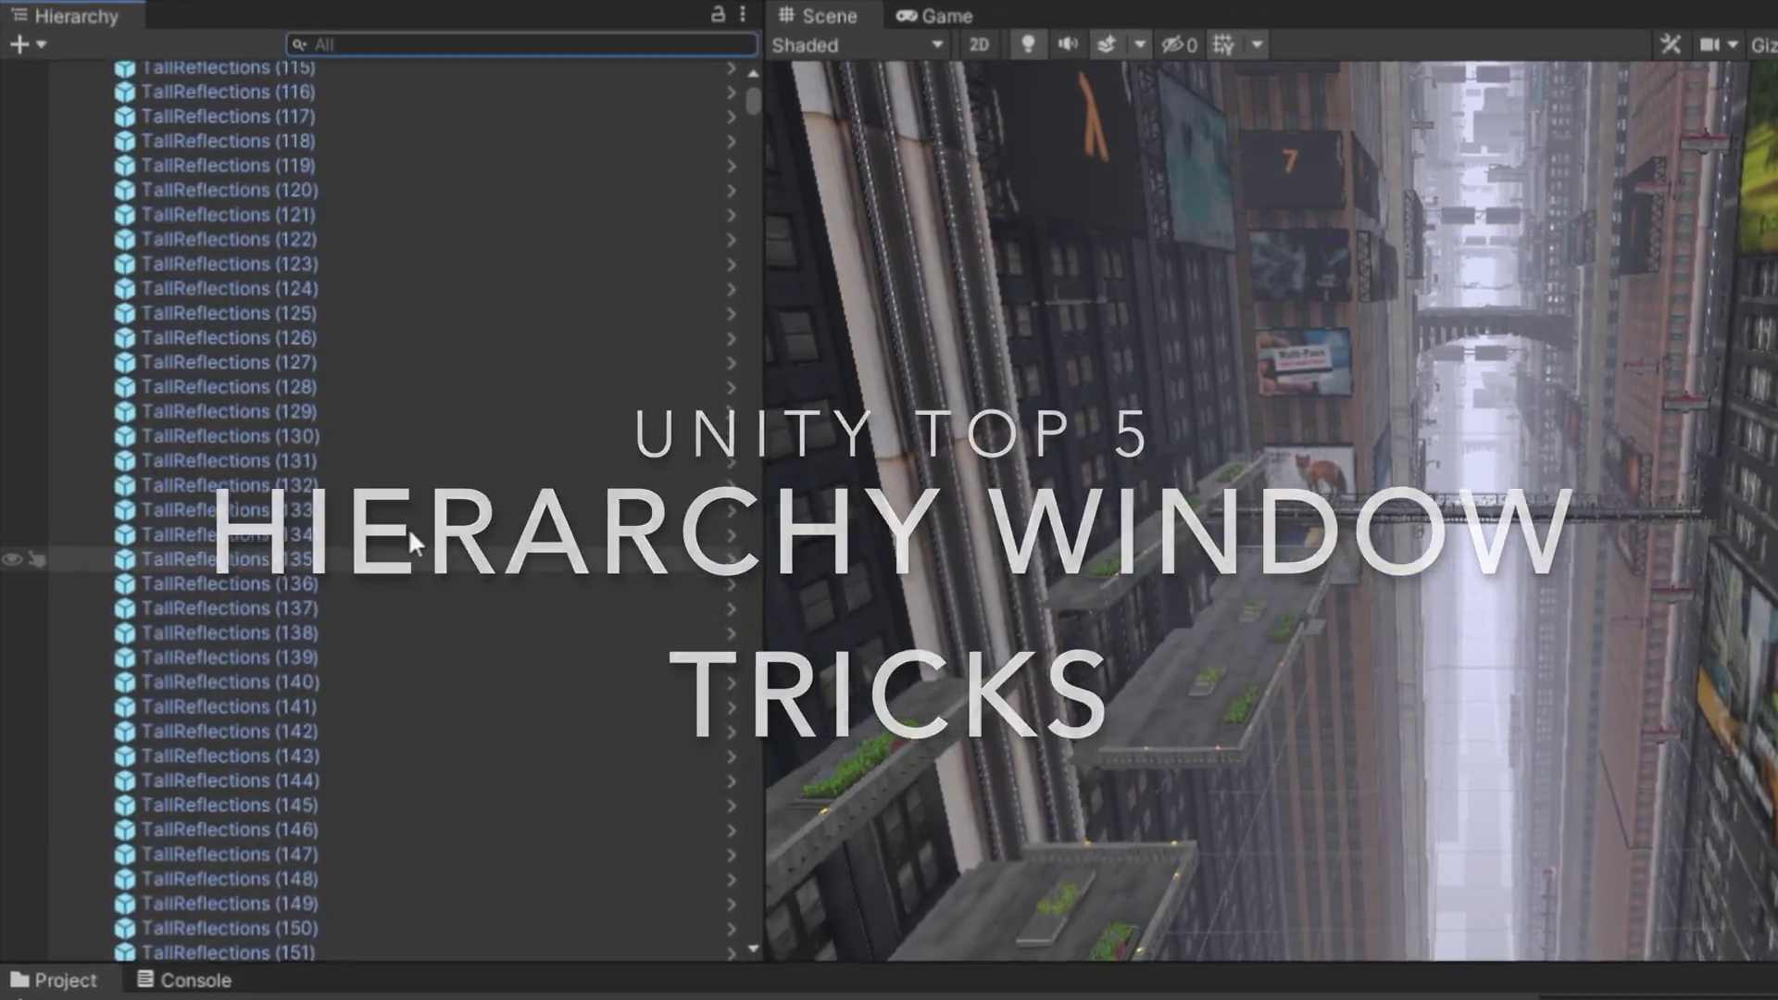
scroll(409, 537, down, 7)
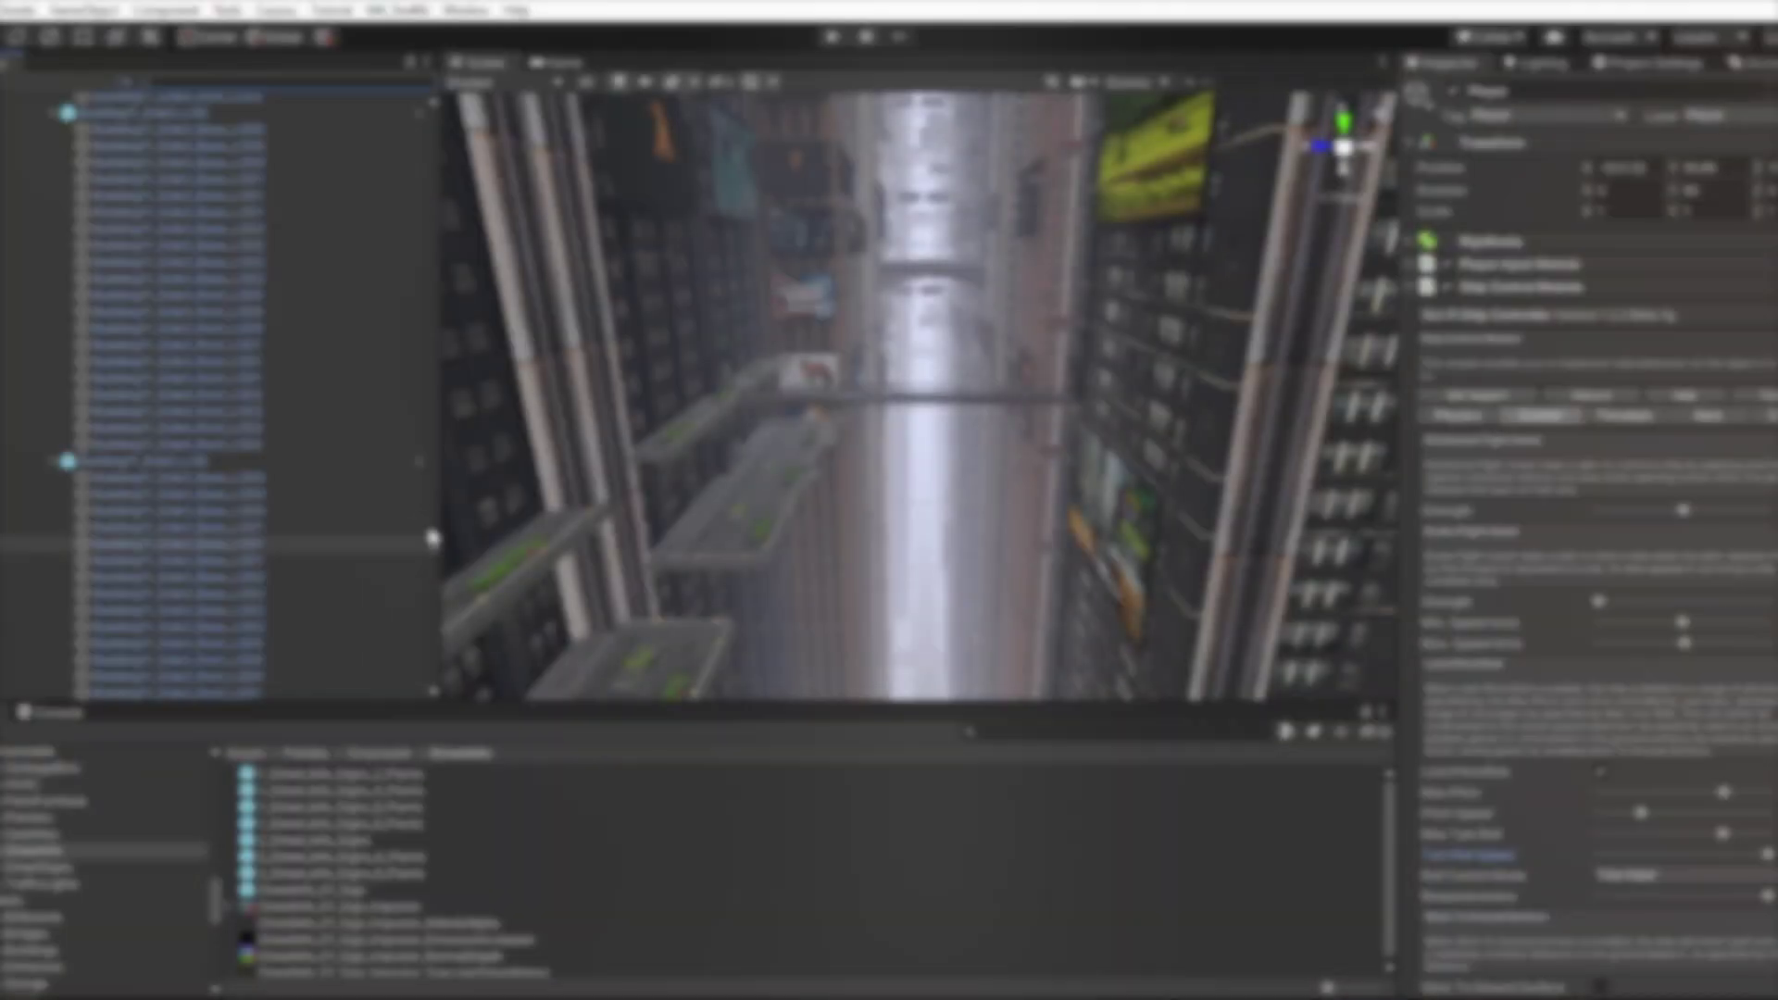
drag(431, 537, 431, 674)
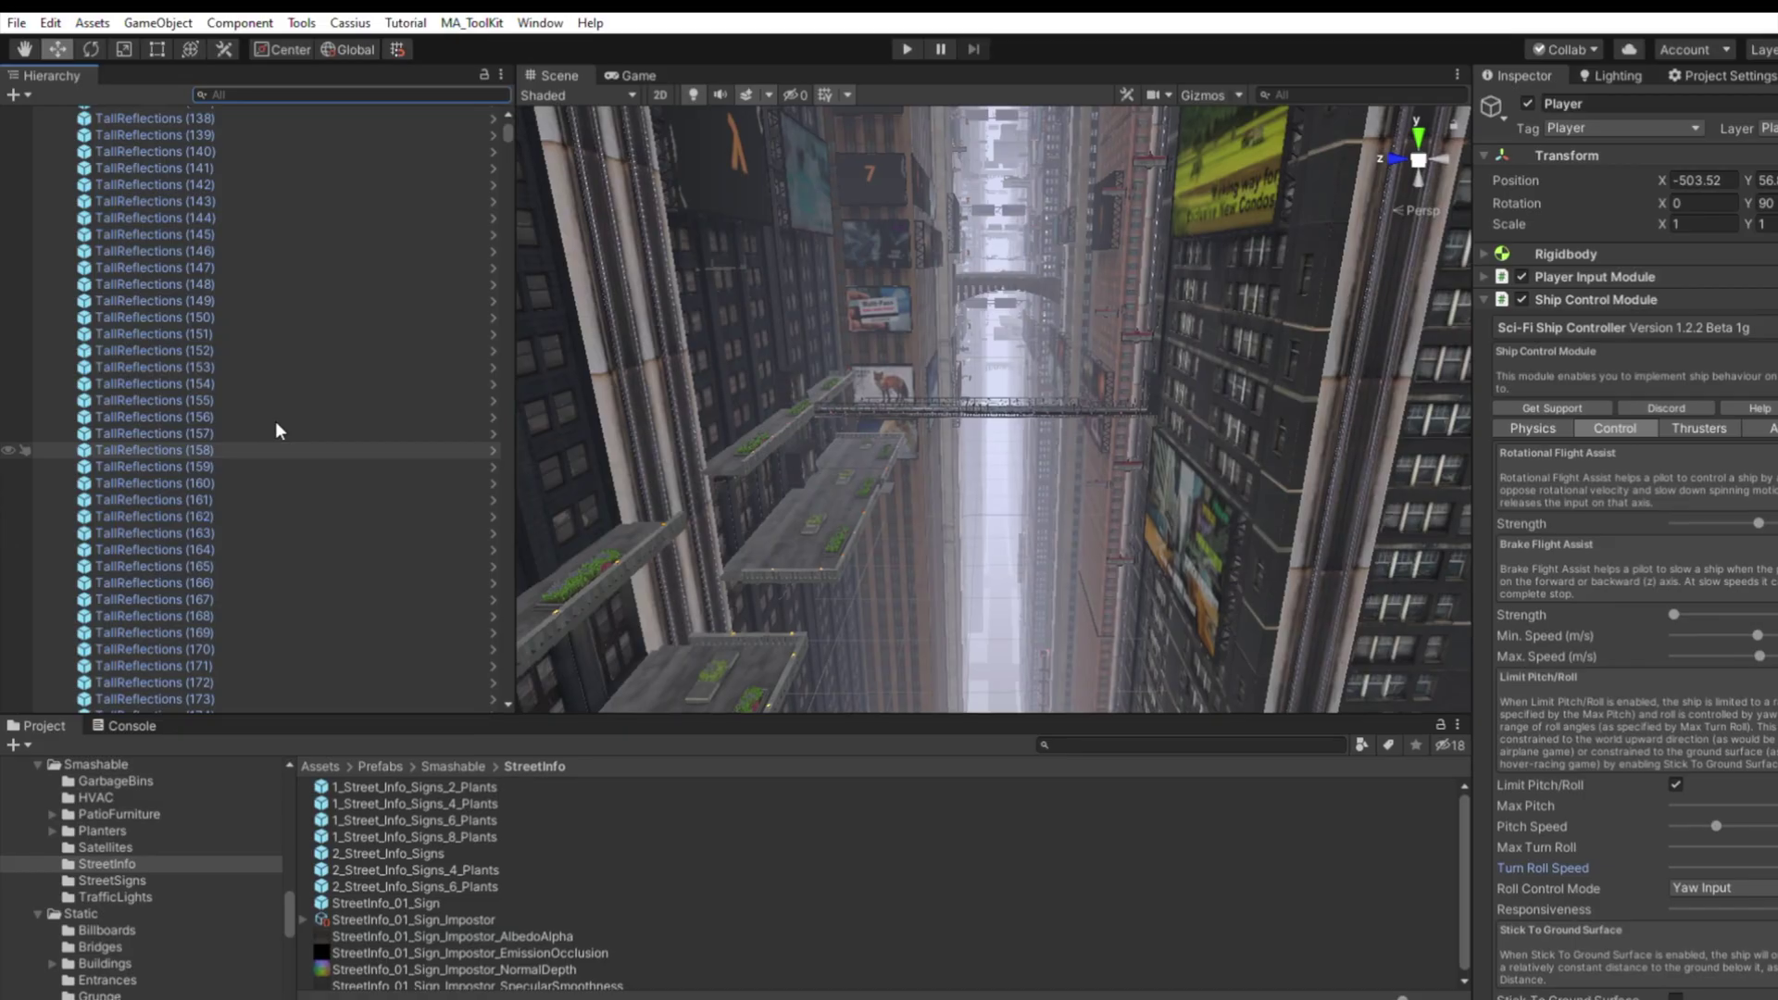
scroll(276, 422, down, 6)
scroll(276, 422, down, 10)
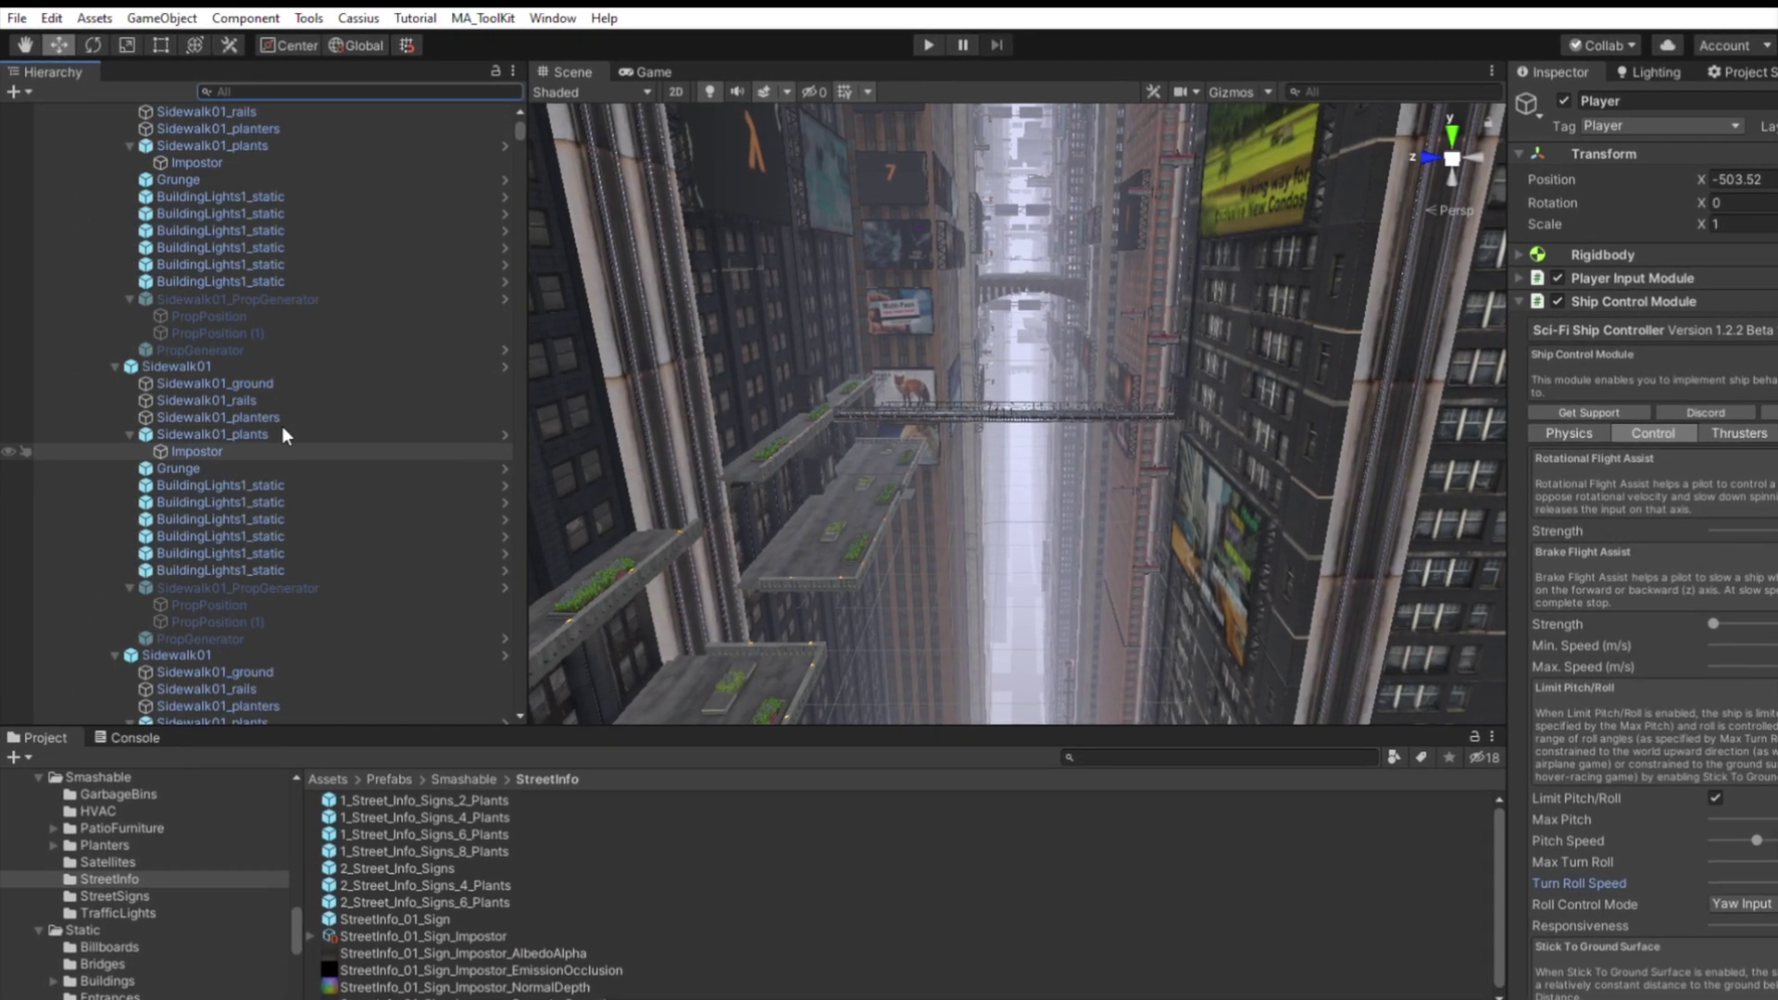
scroll(285, 430, down, 5)
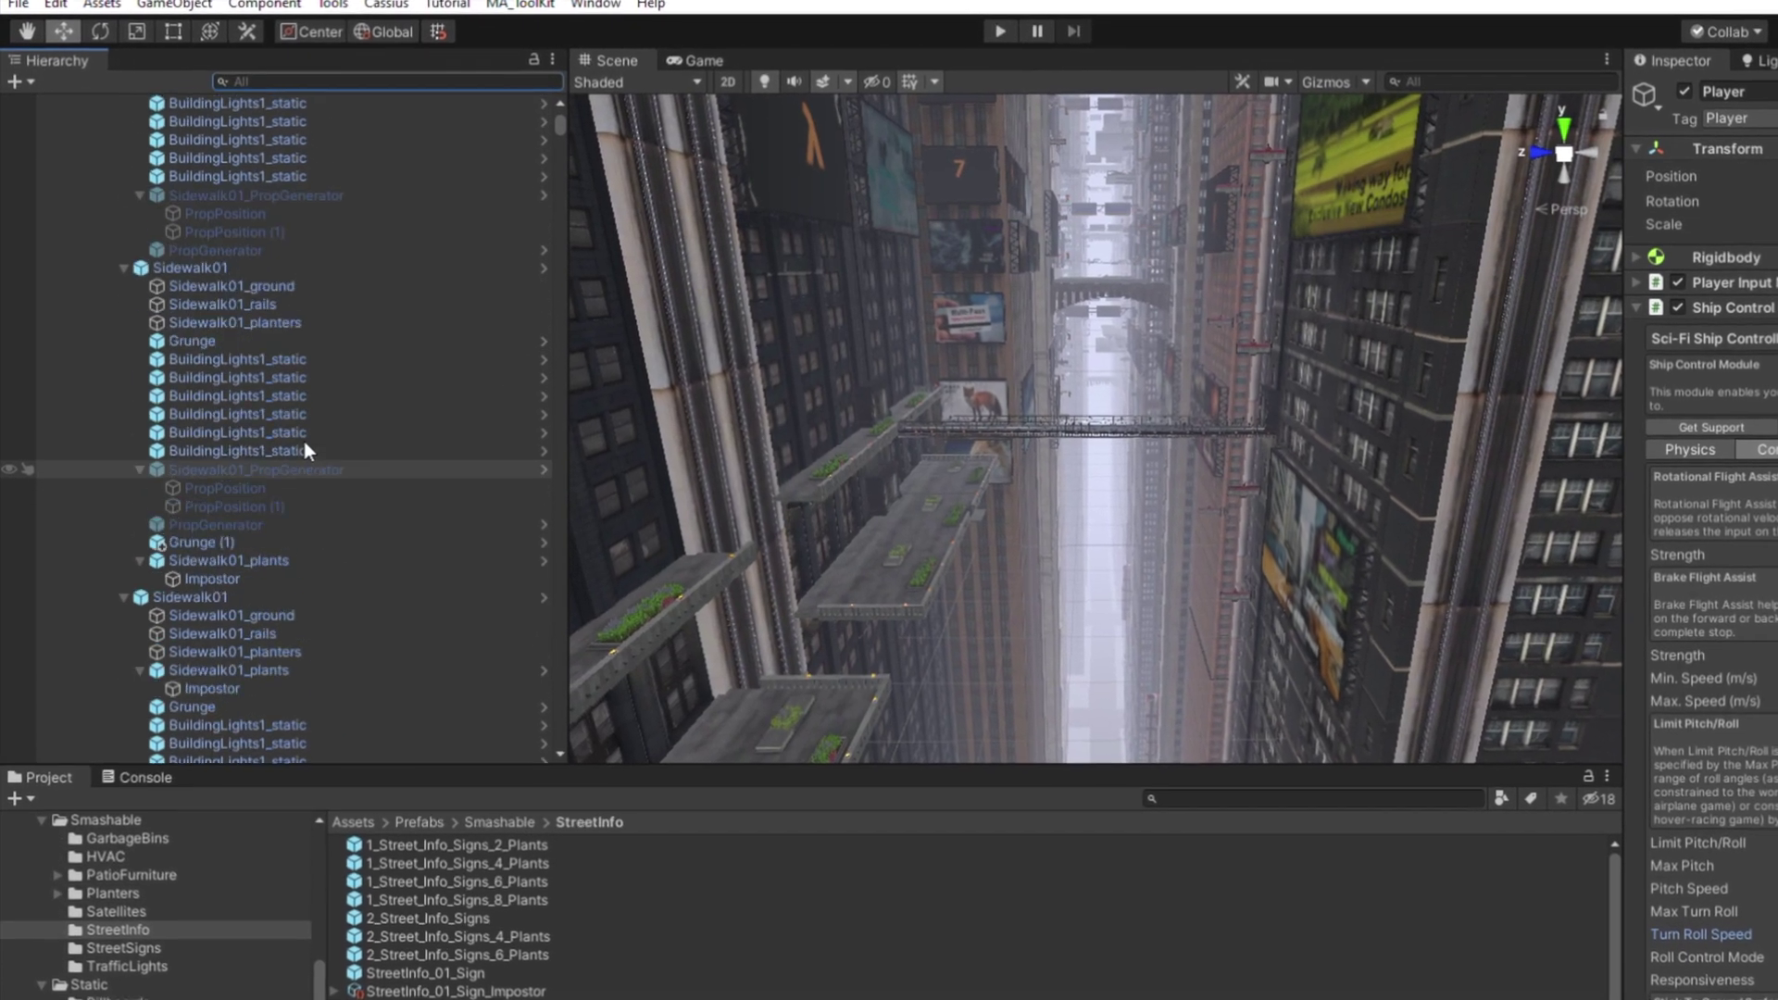
scroll(305, 443, down, 6)
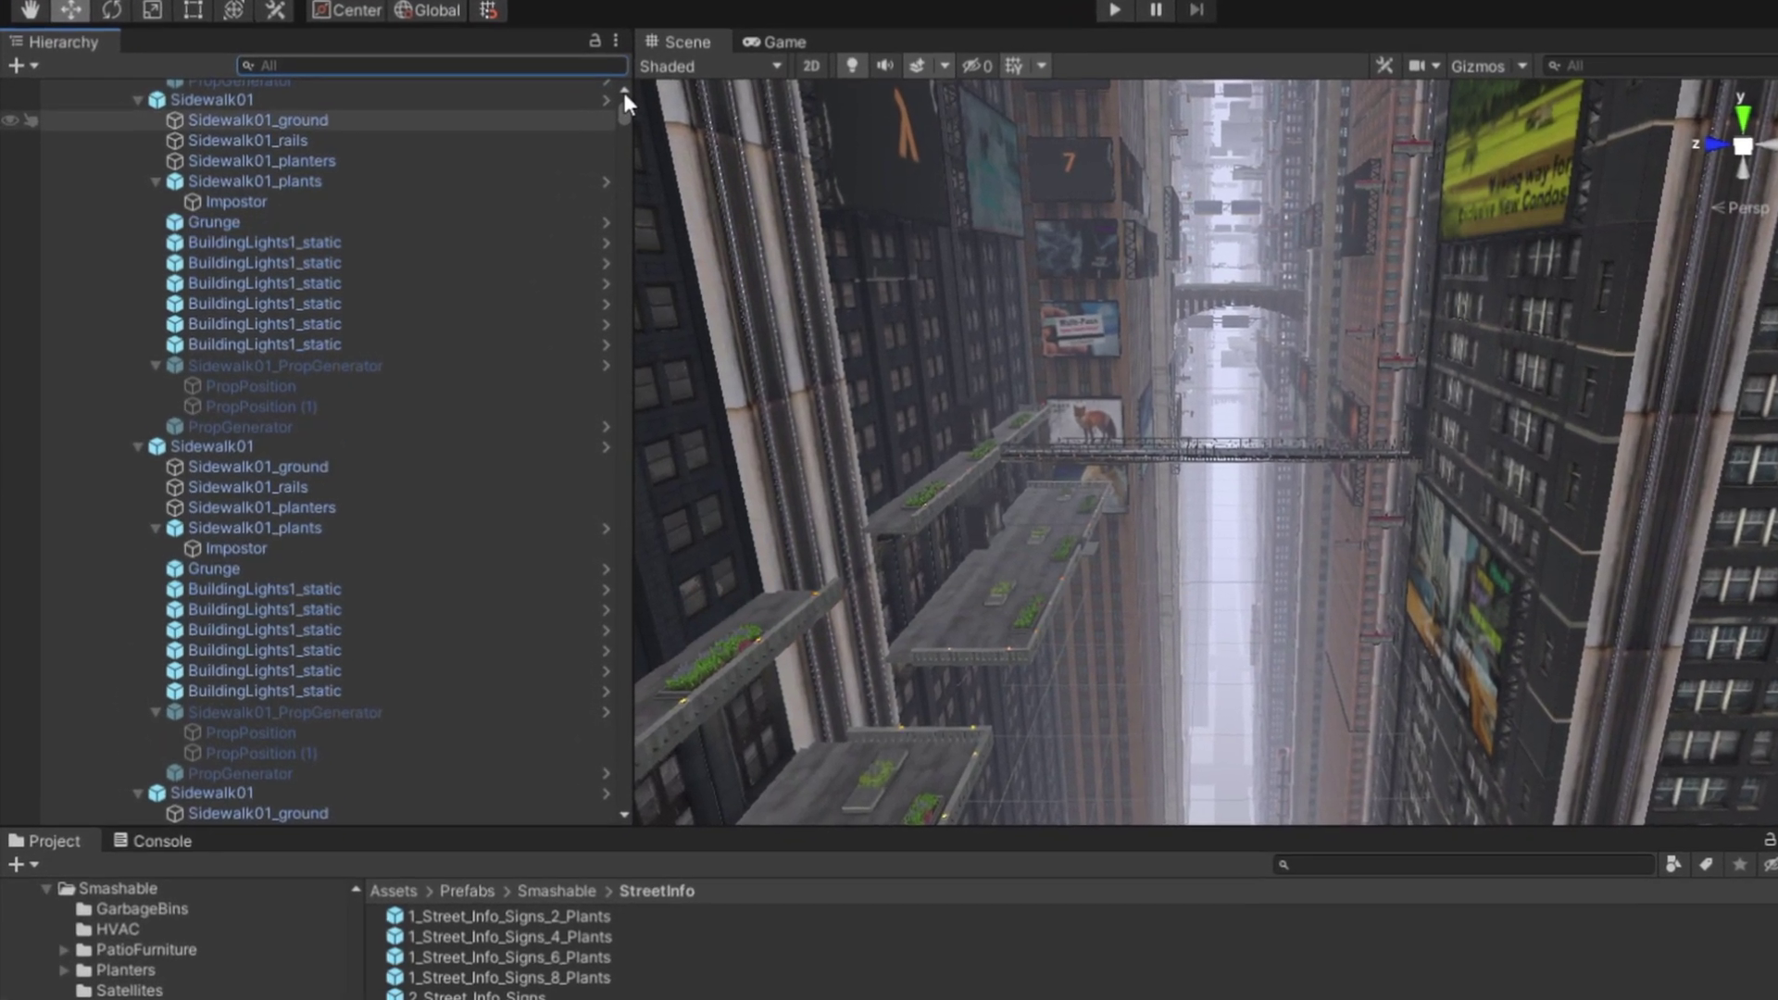
drag(603, 110, 766, 941)
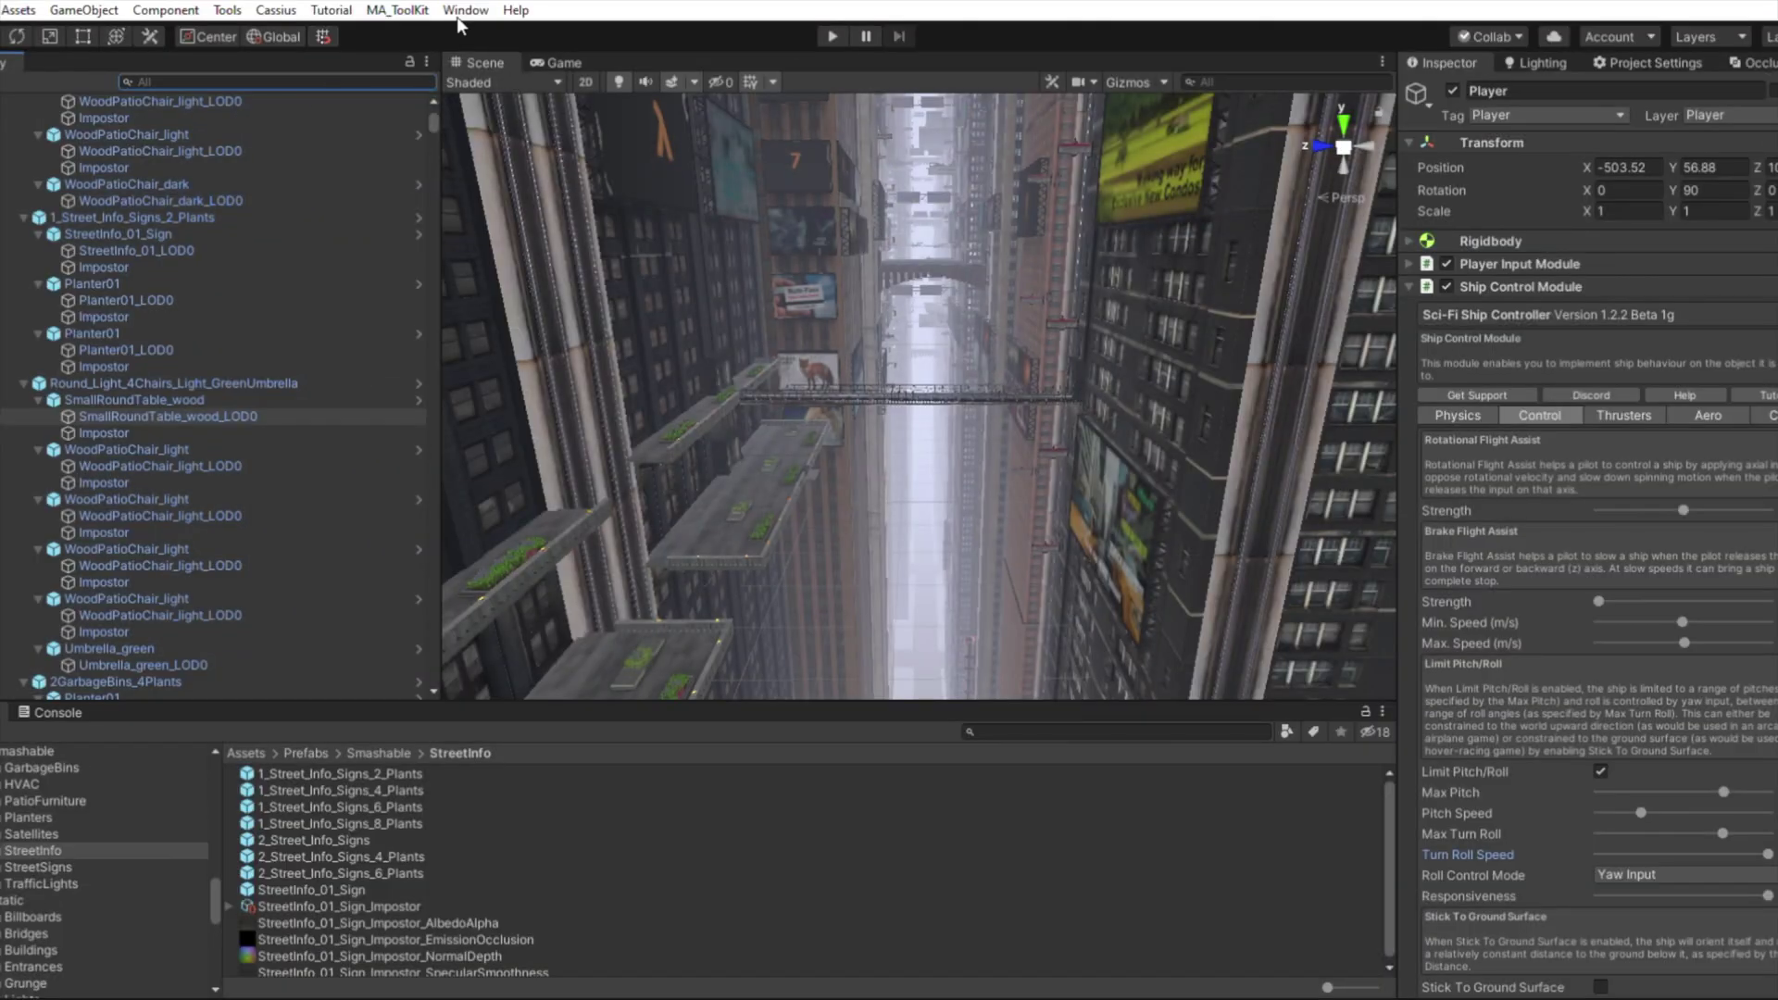
drag(122, 648, 22, 683)
drag(123, 647, 126, 186)
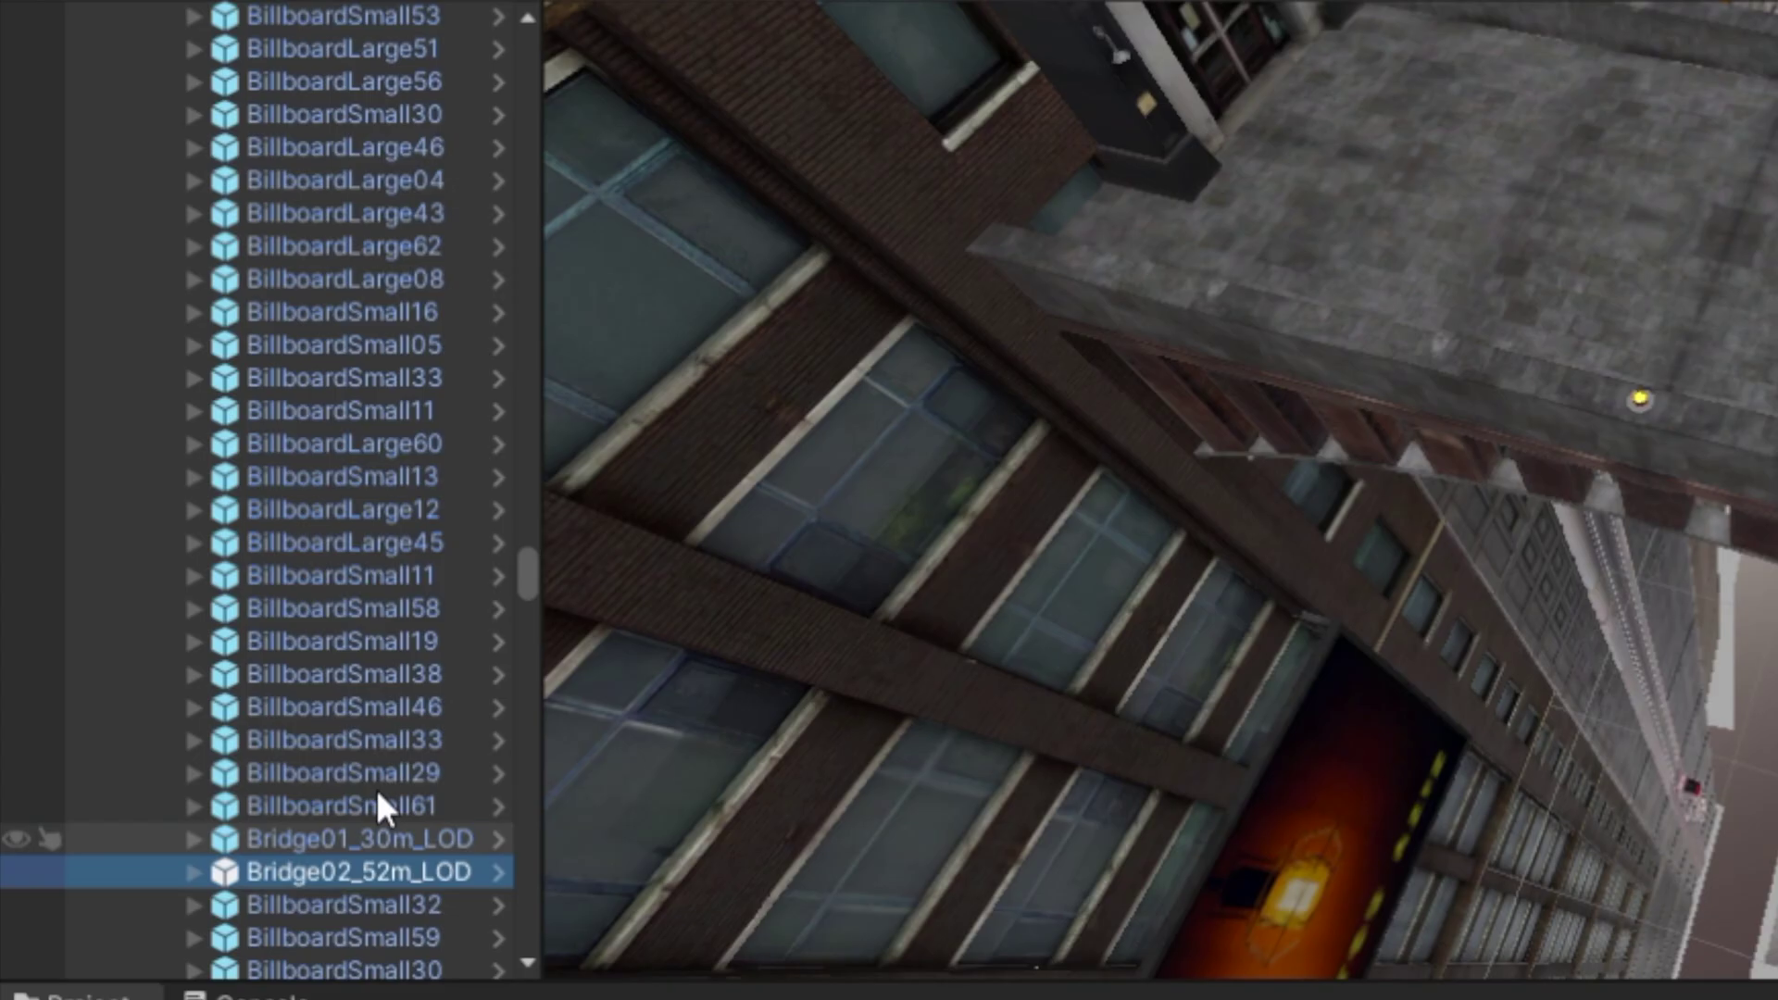
Expand the Bridges group under PedestrianROWs and drag Bridge03_30m to a new spot in its list.
ctrl+click(311, 619)
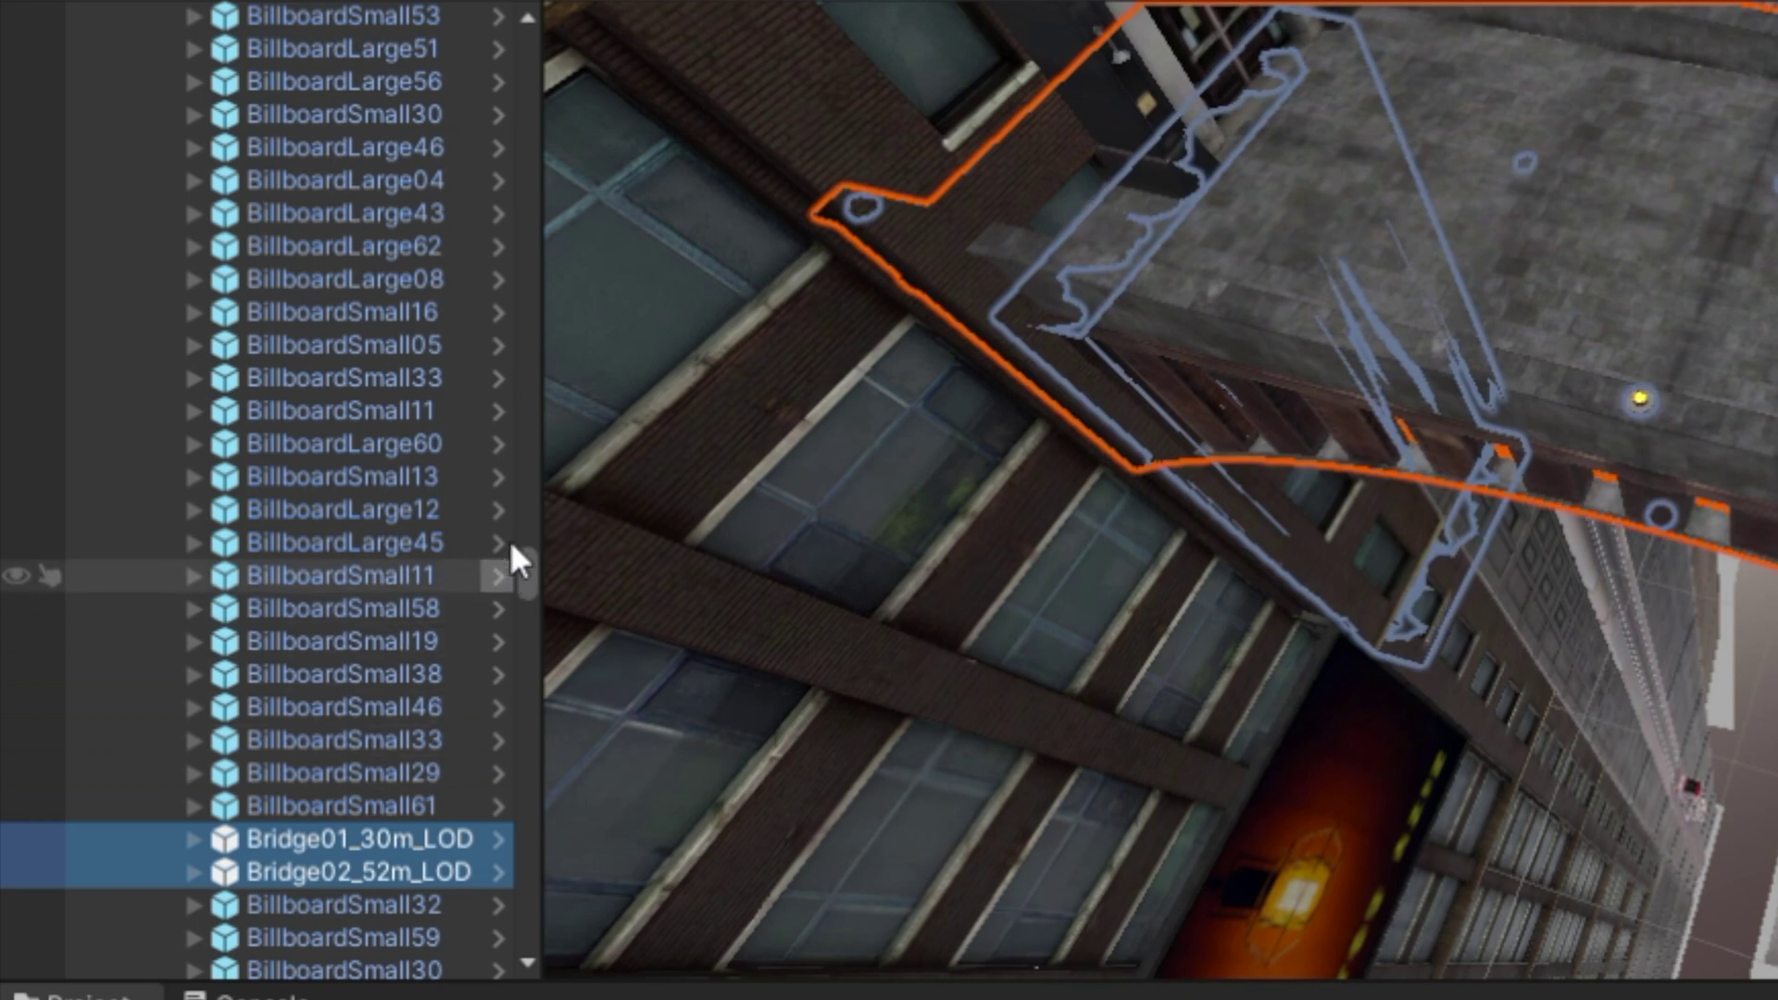
drag(526, 541, 543, 289)
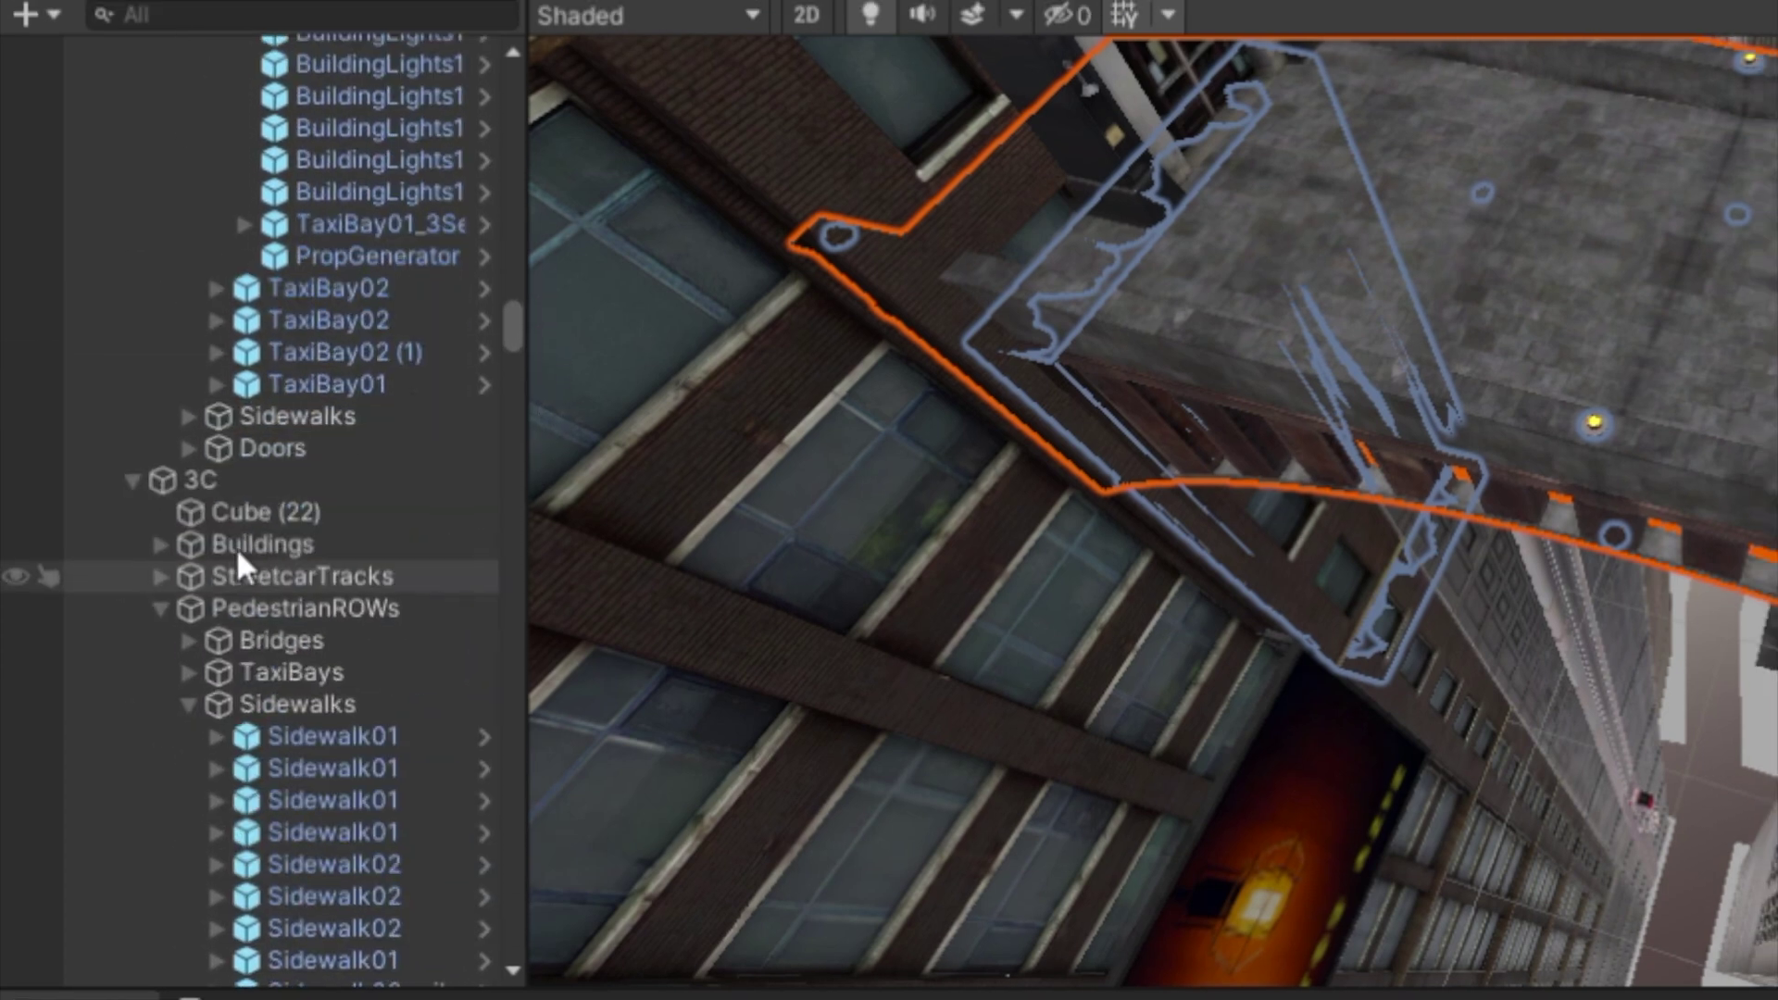
click(194, 600)
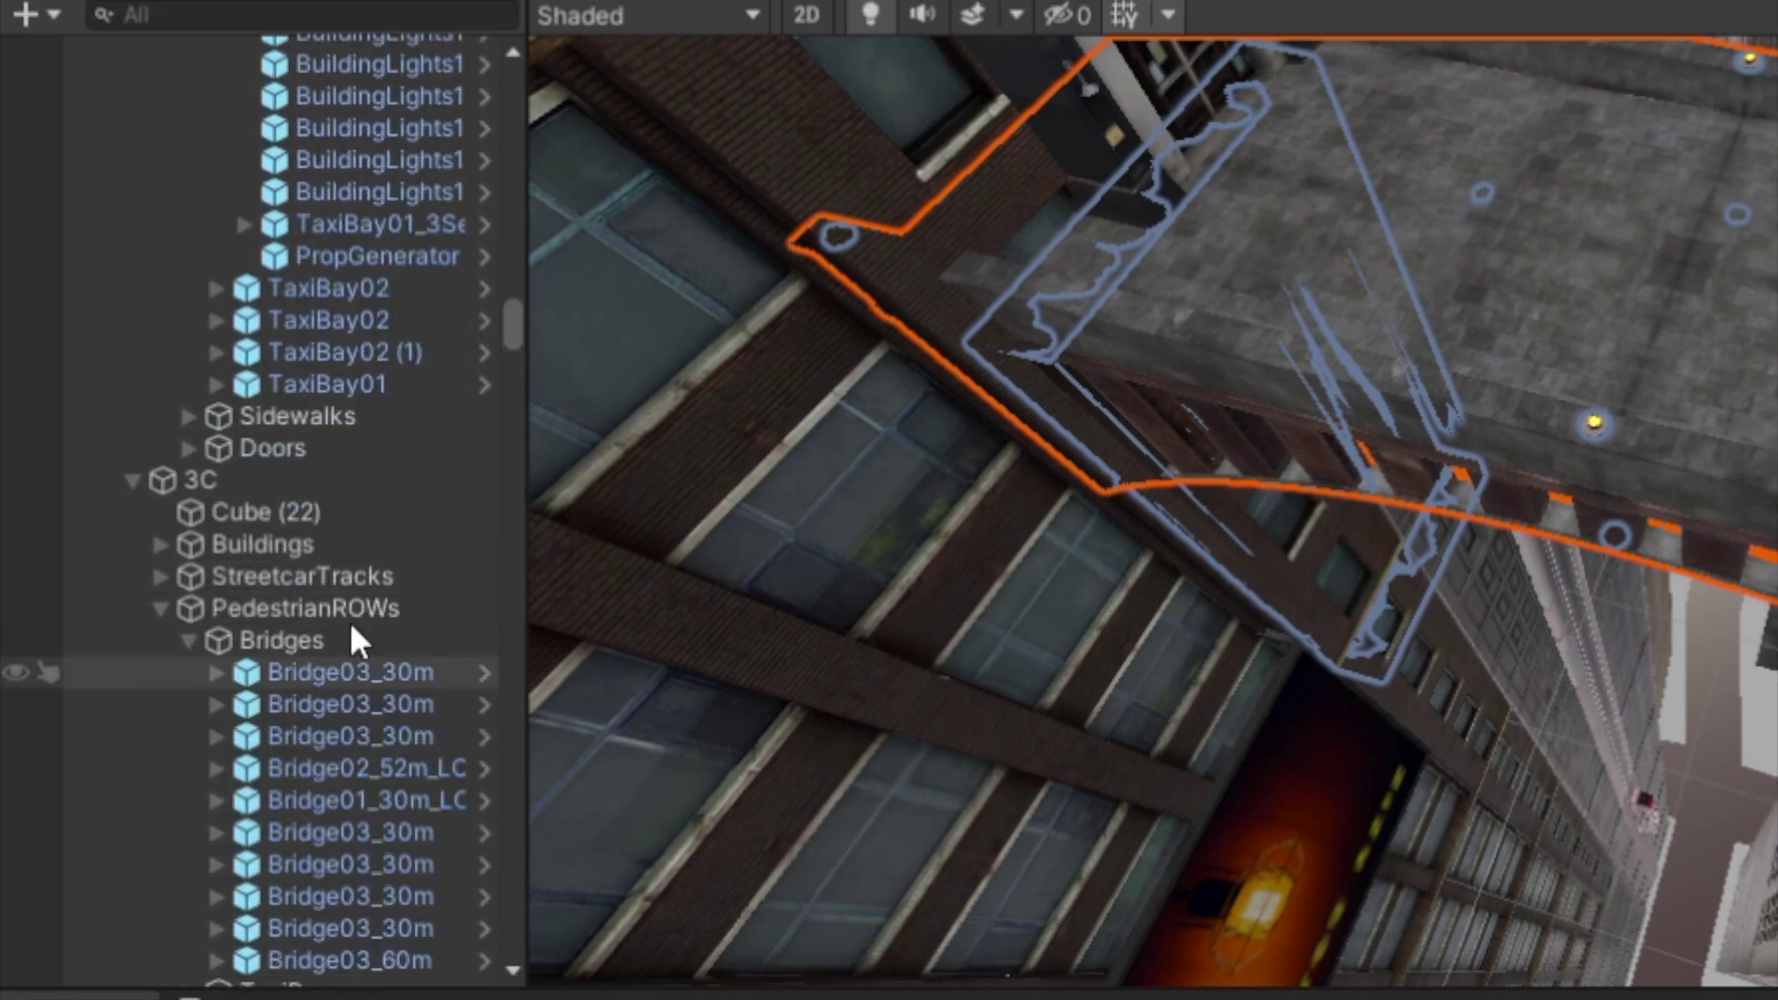
click(362, 653)
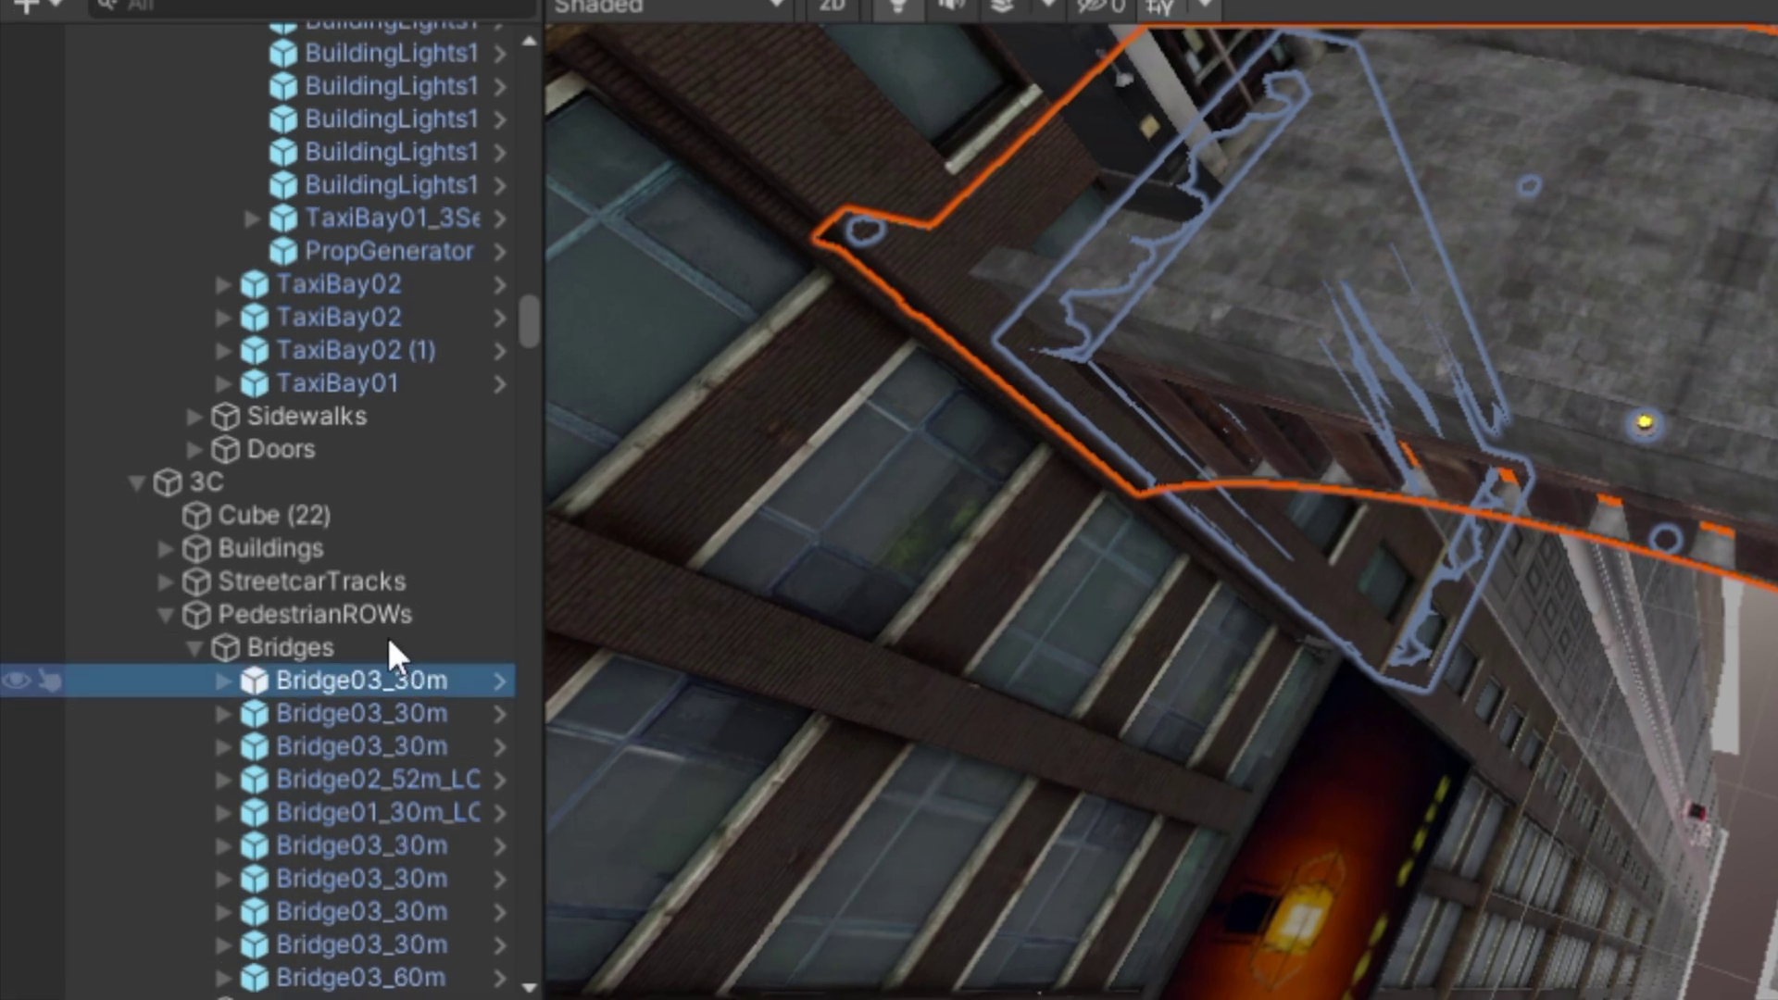
drag(389, 642, 401, 604)
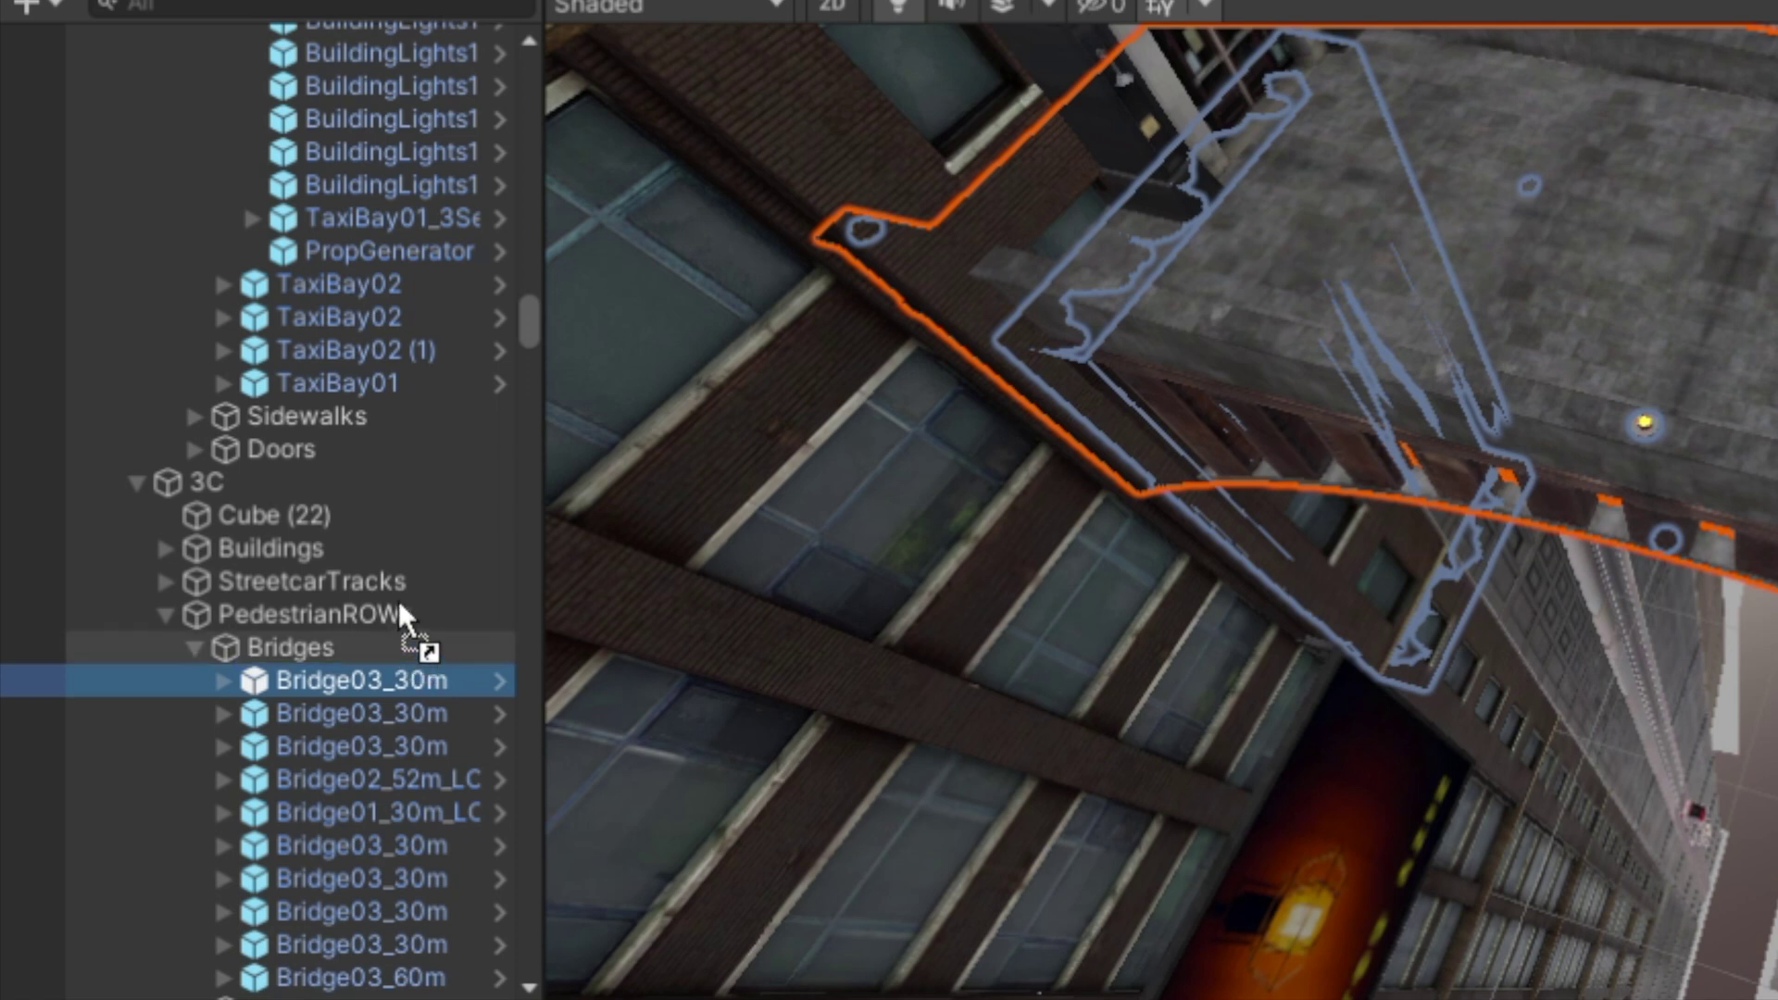
mouse_move(400, 606)
mouse_down()
mouse_move(397, 624)
mouse_move(386, 606)
mouse_up()
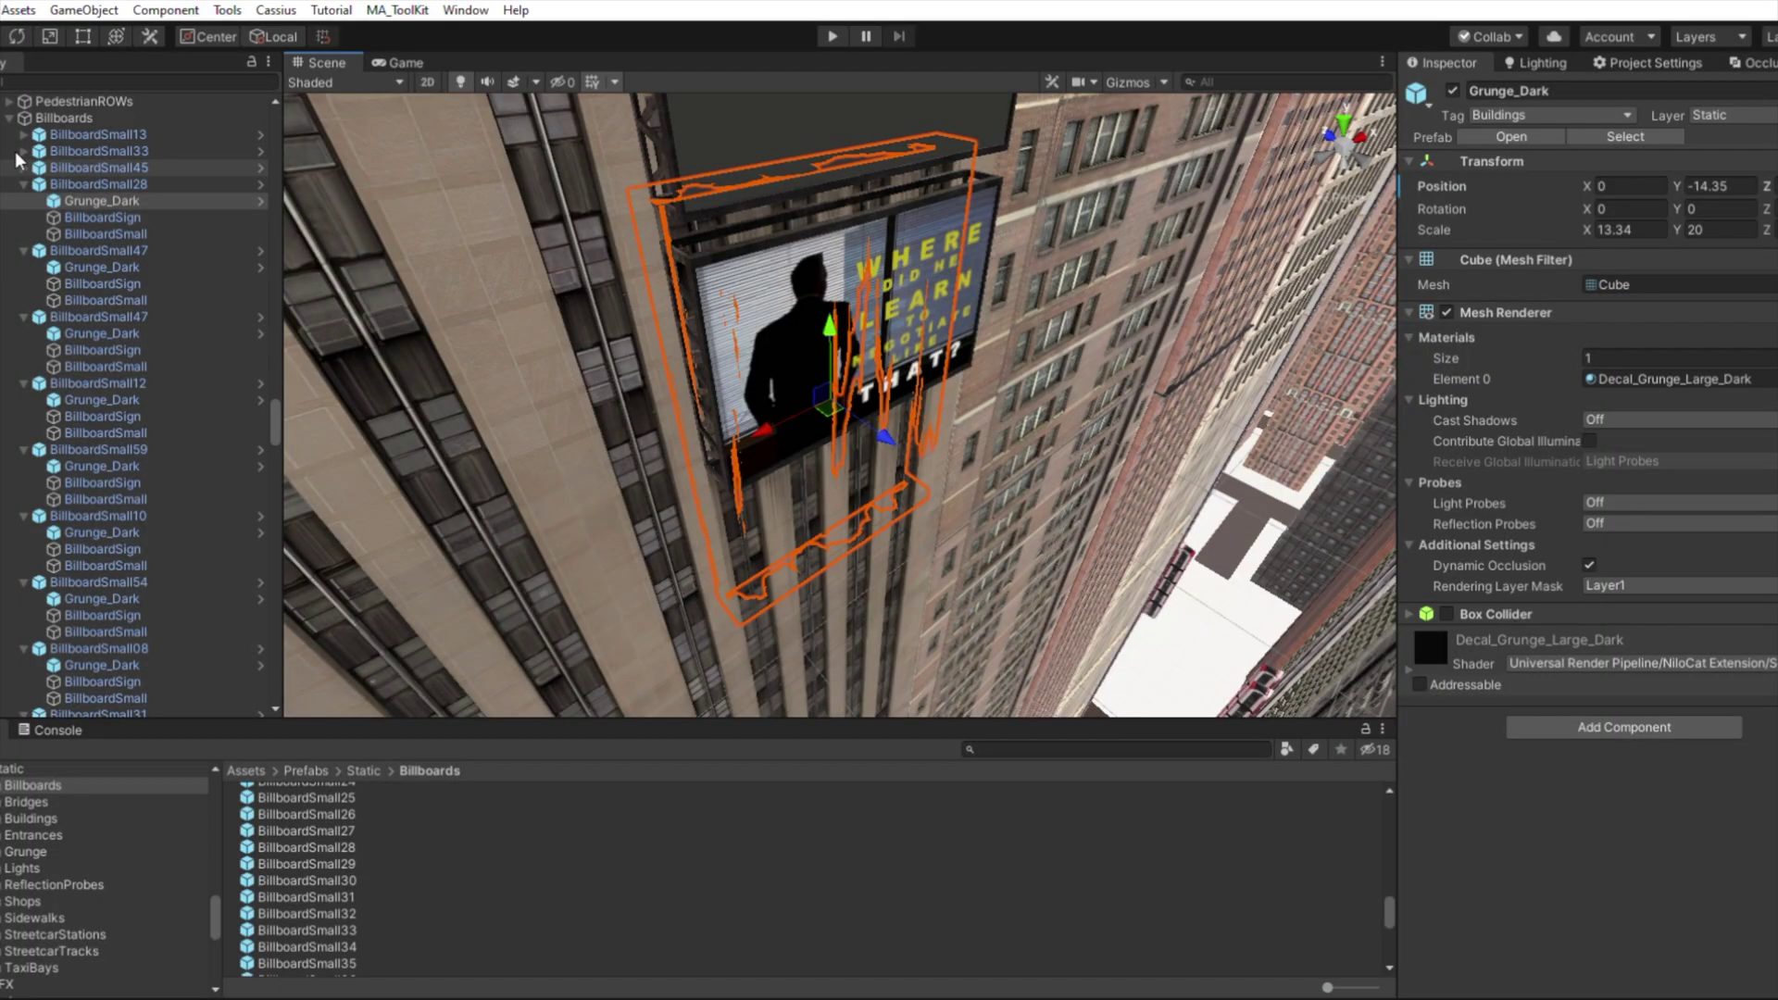
Frame and nudge the Grunge_Dark decals of BillboardSmall45, BillboardSmall33 and BillboardSmall13 along their axes.
click(23, 168)
double_click(106, 184)
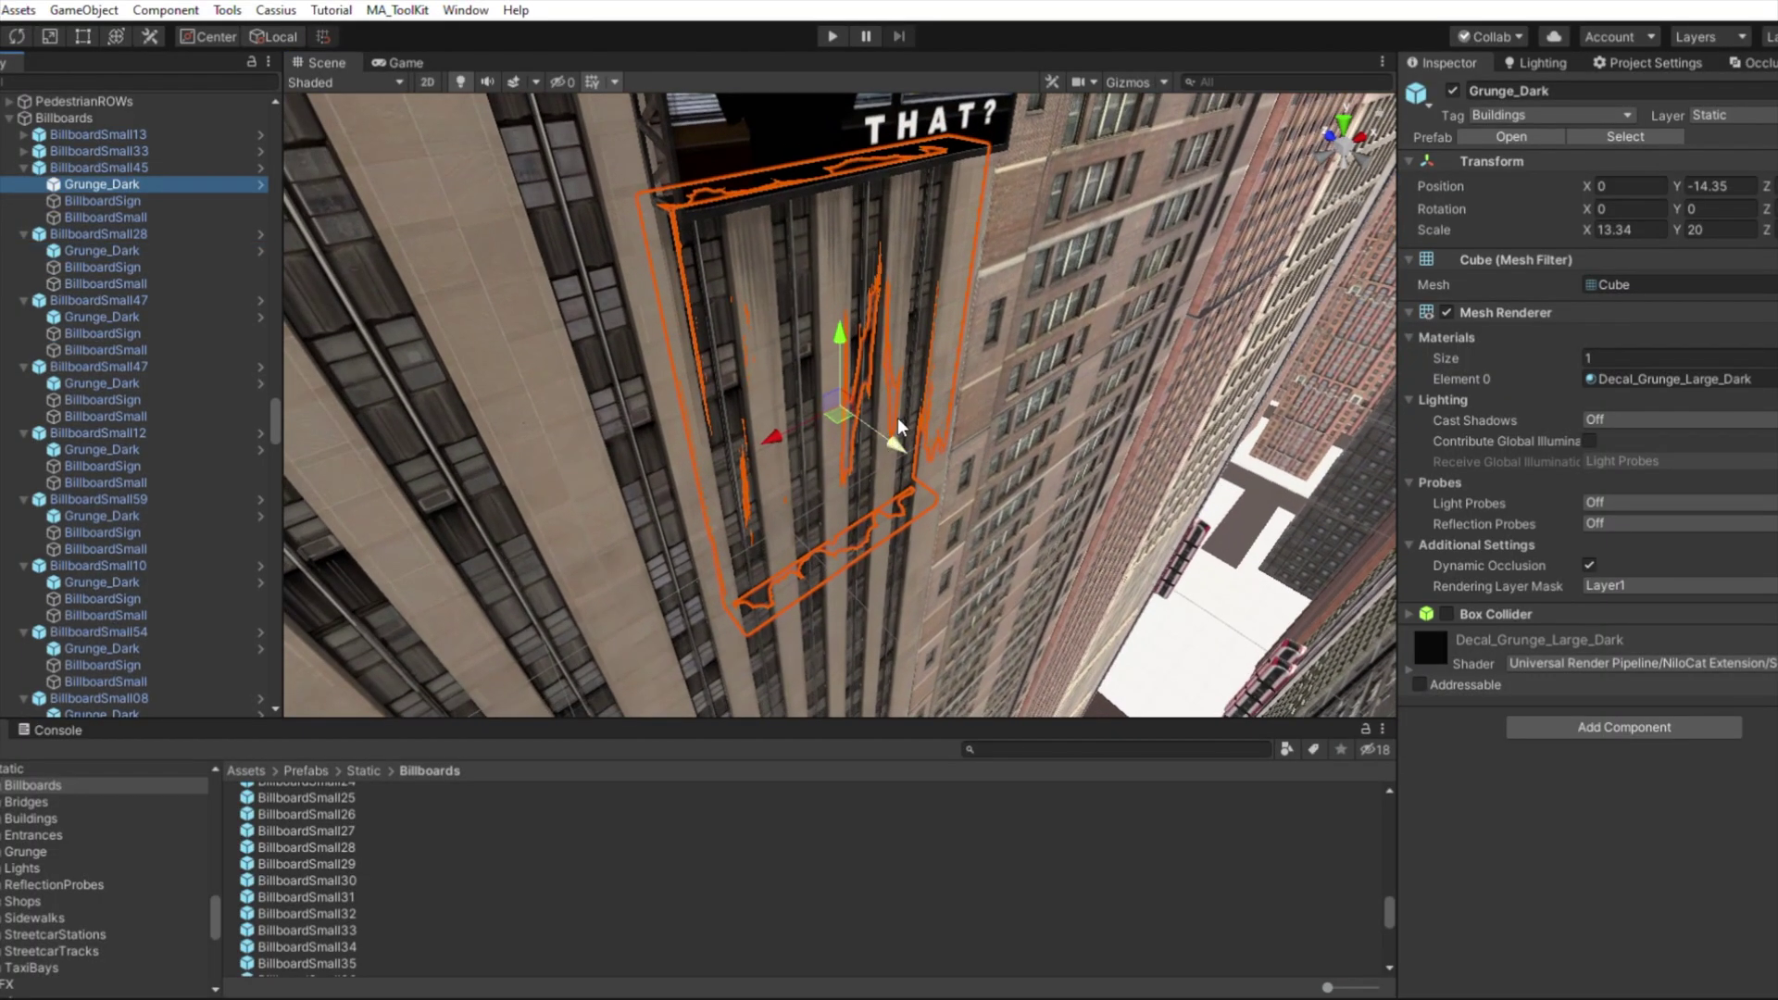
drag(898, 426, 882, 424)
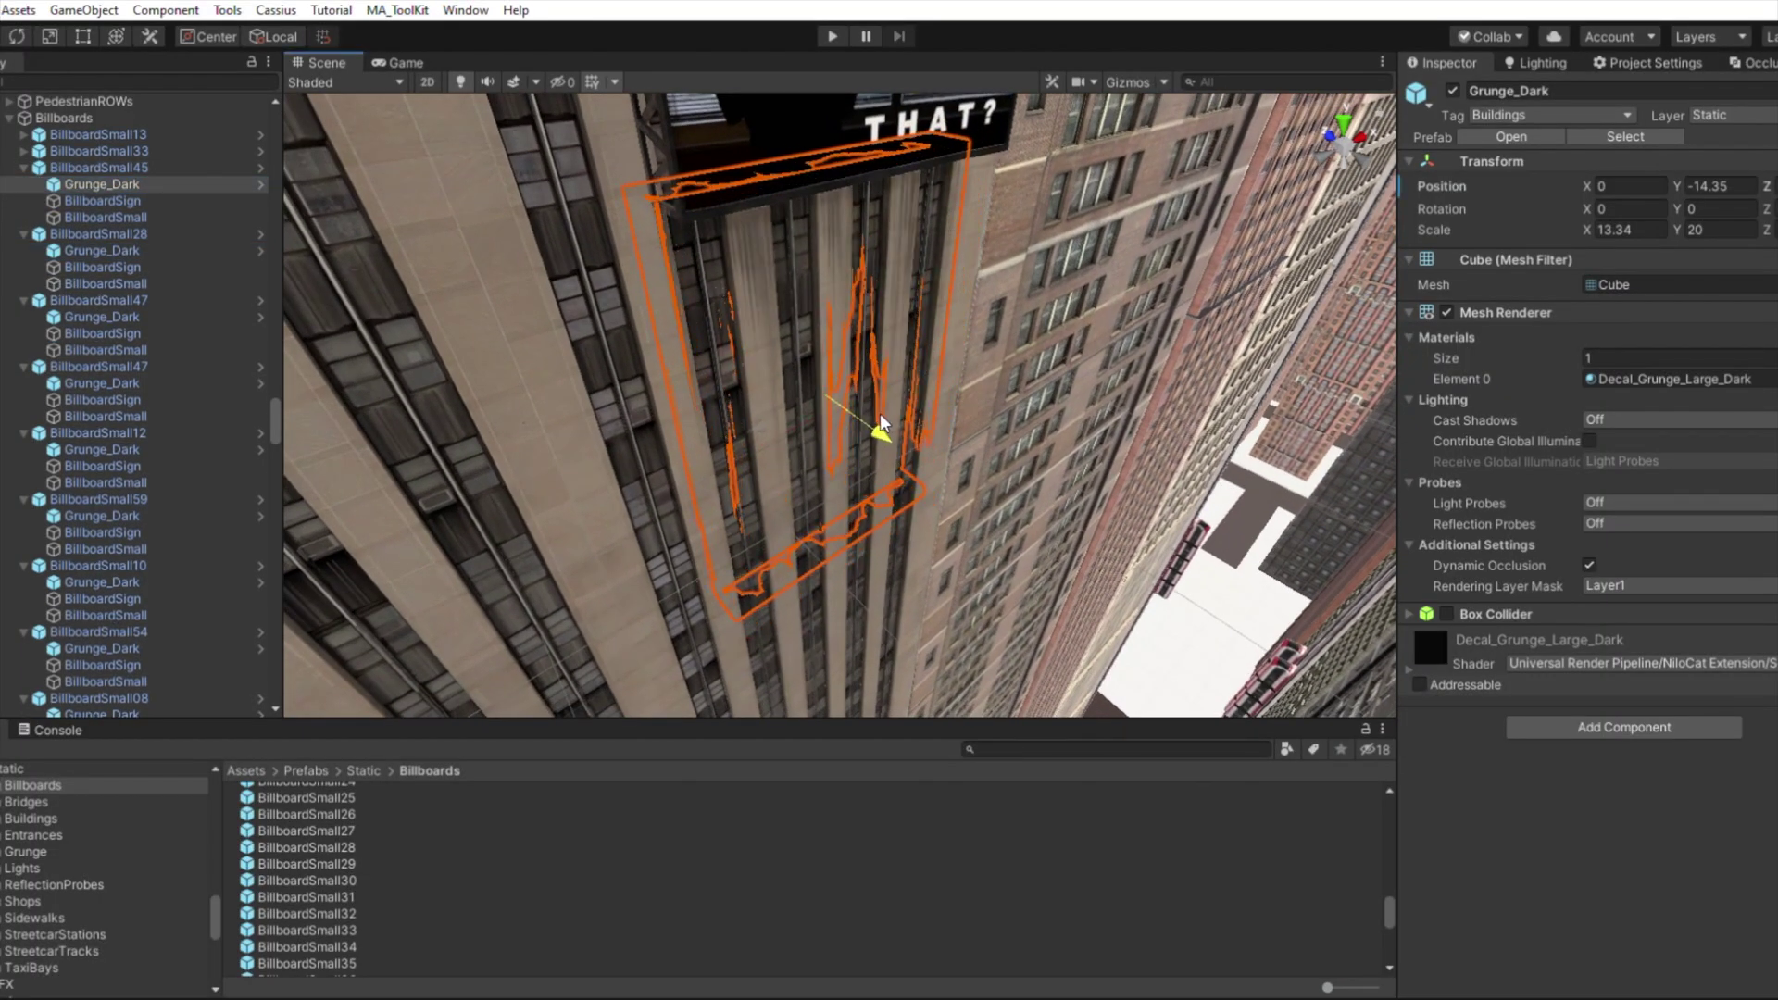
click(23, 151)
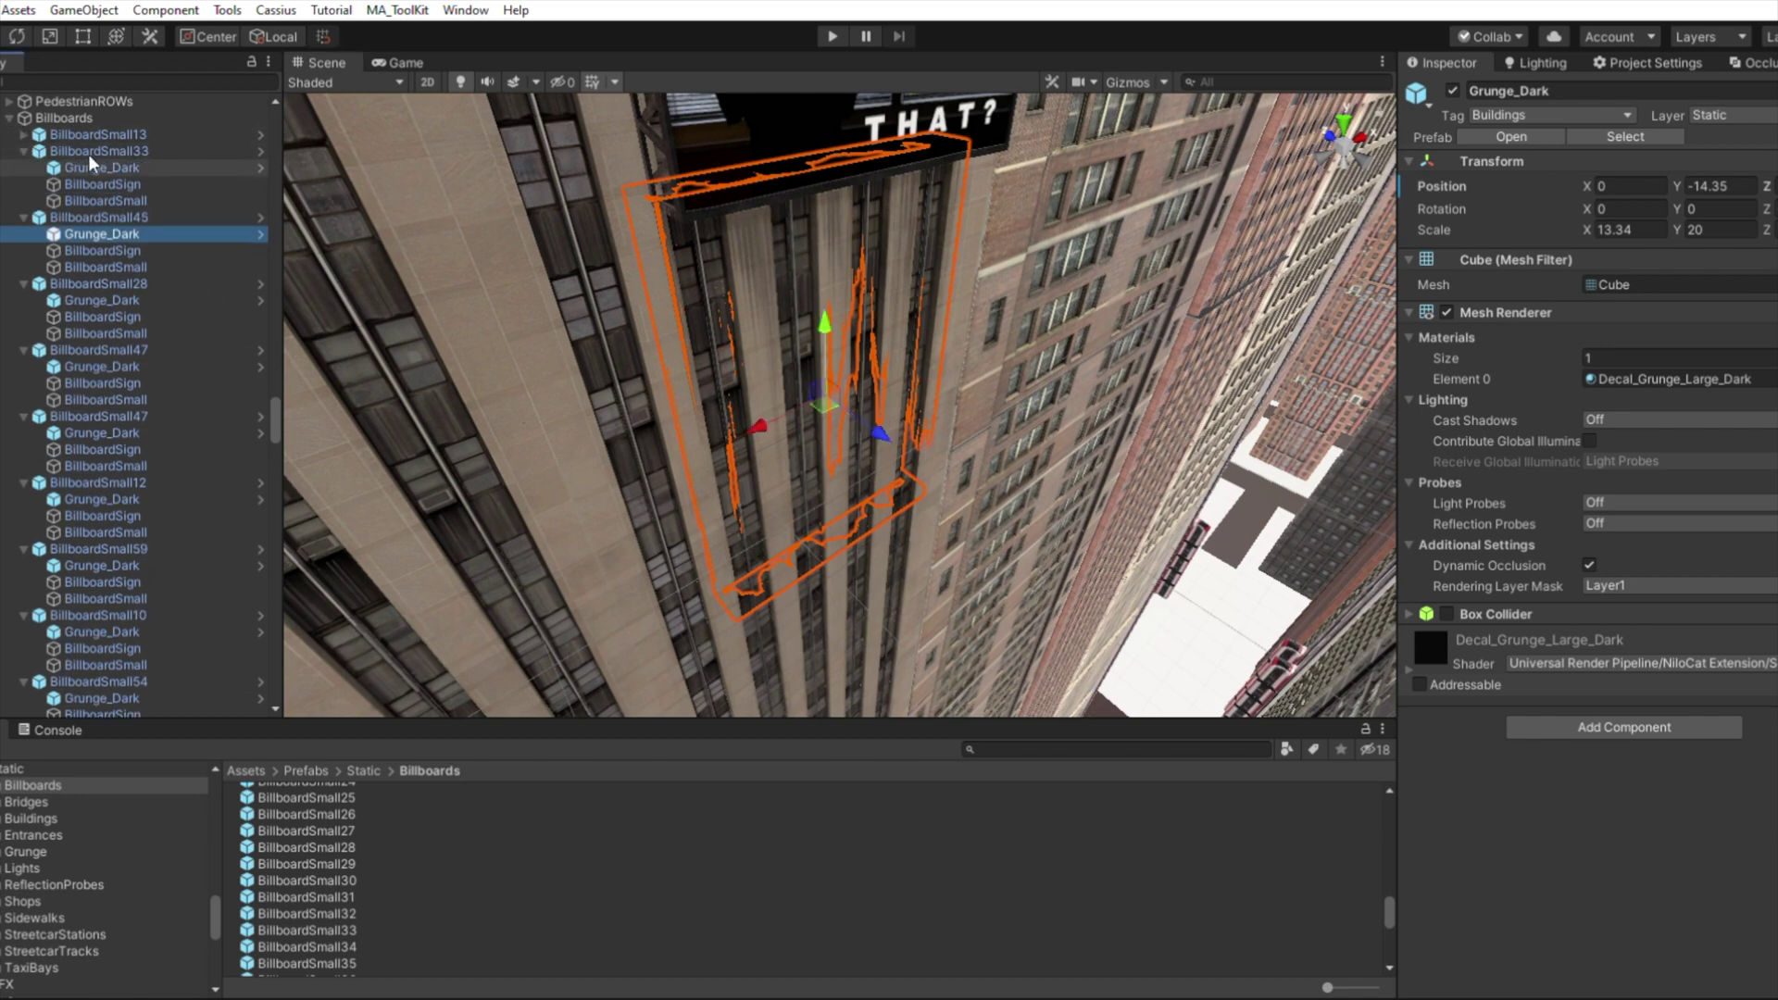
double_click(102, 168)
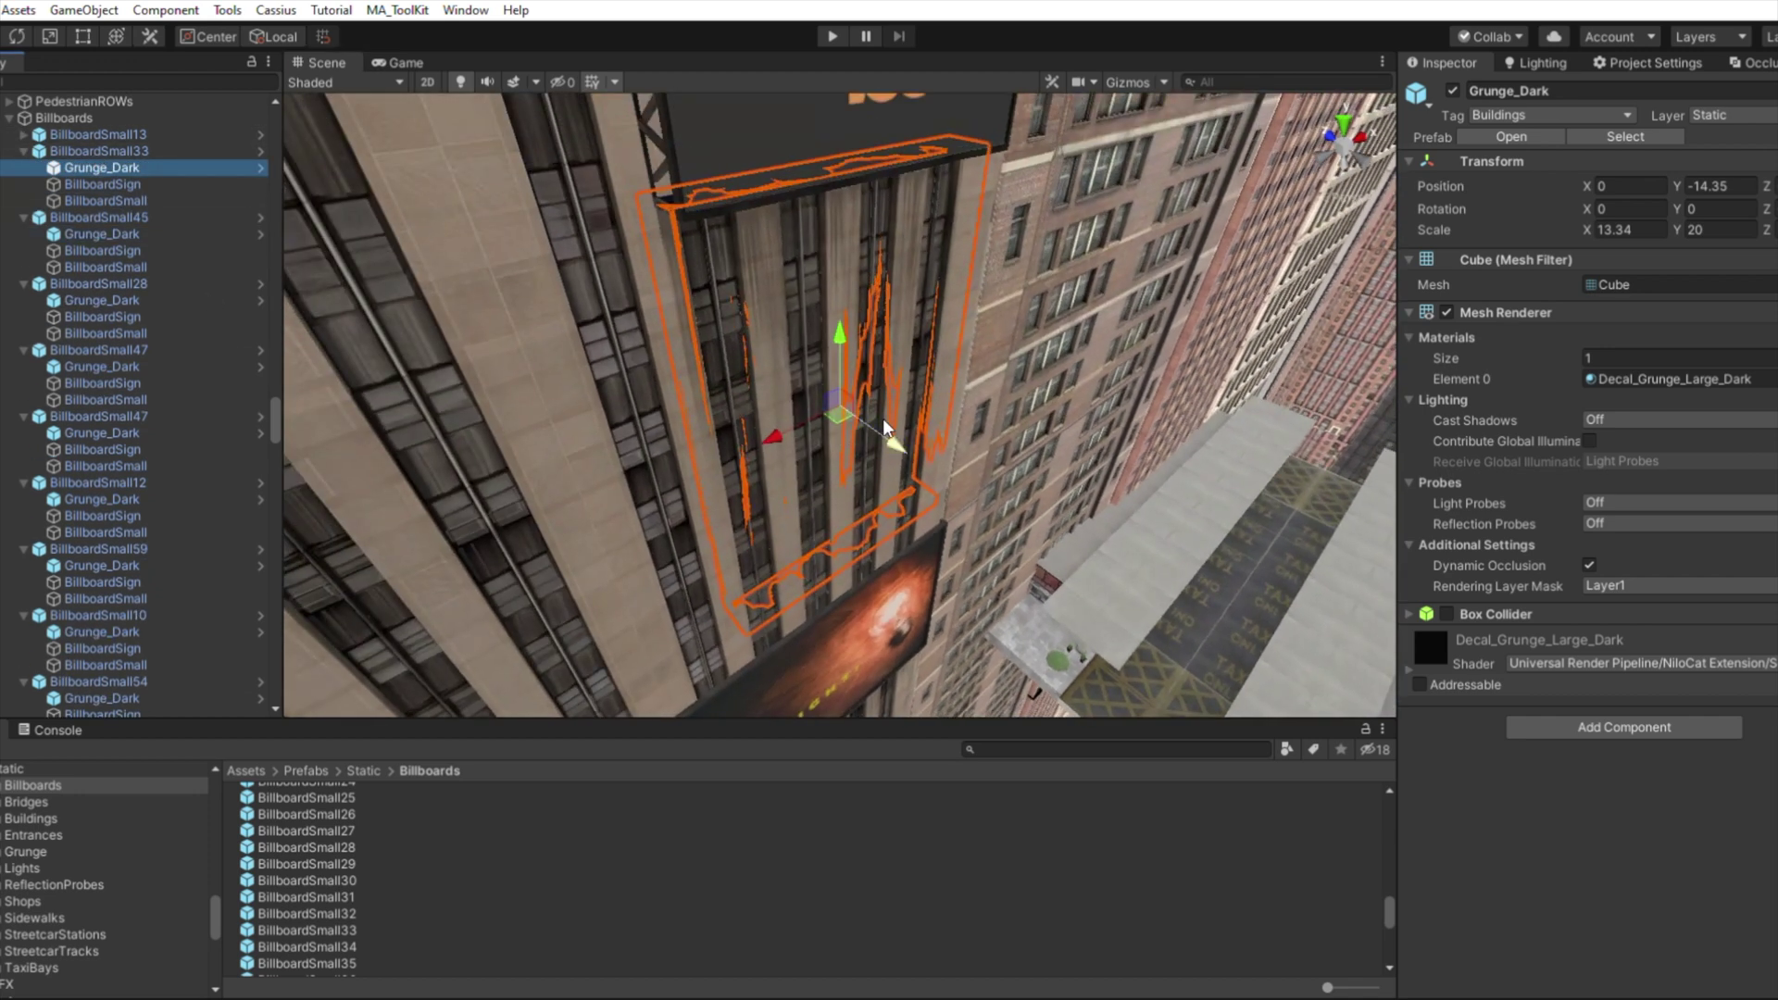
drag(885, 428, 873, 423)
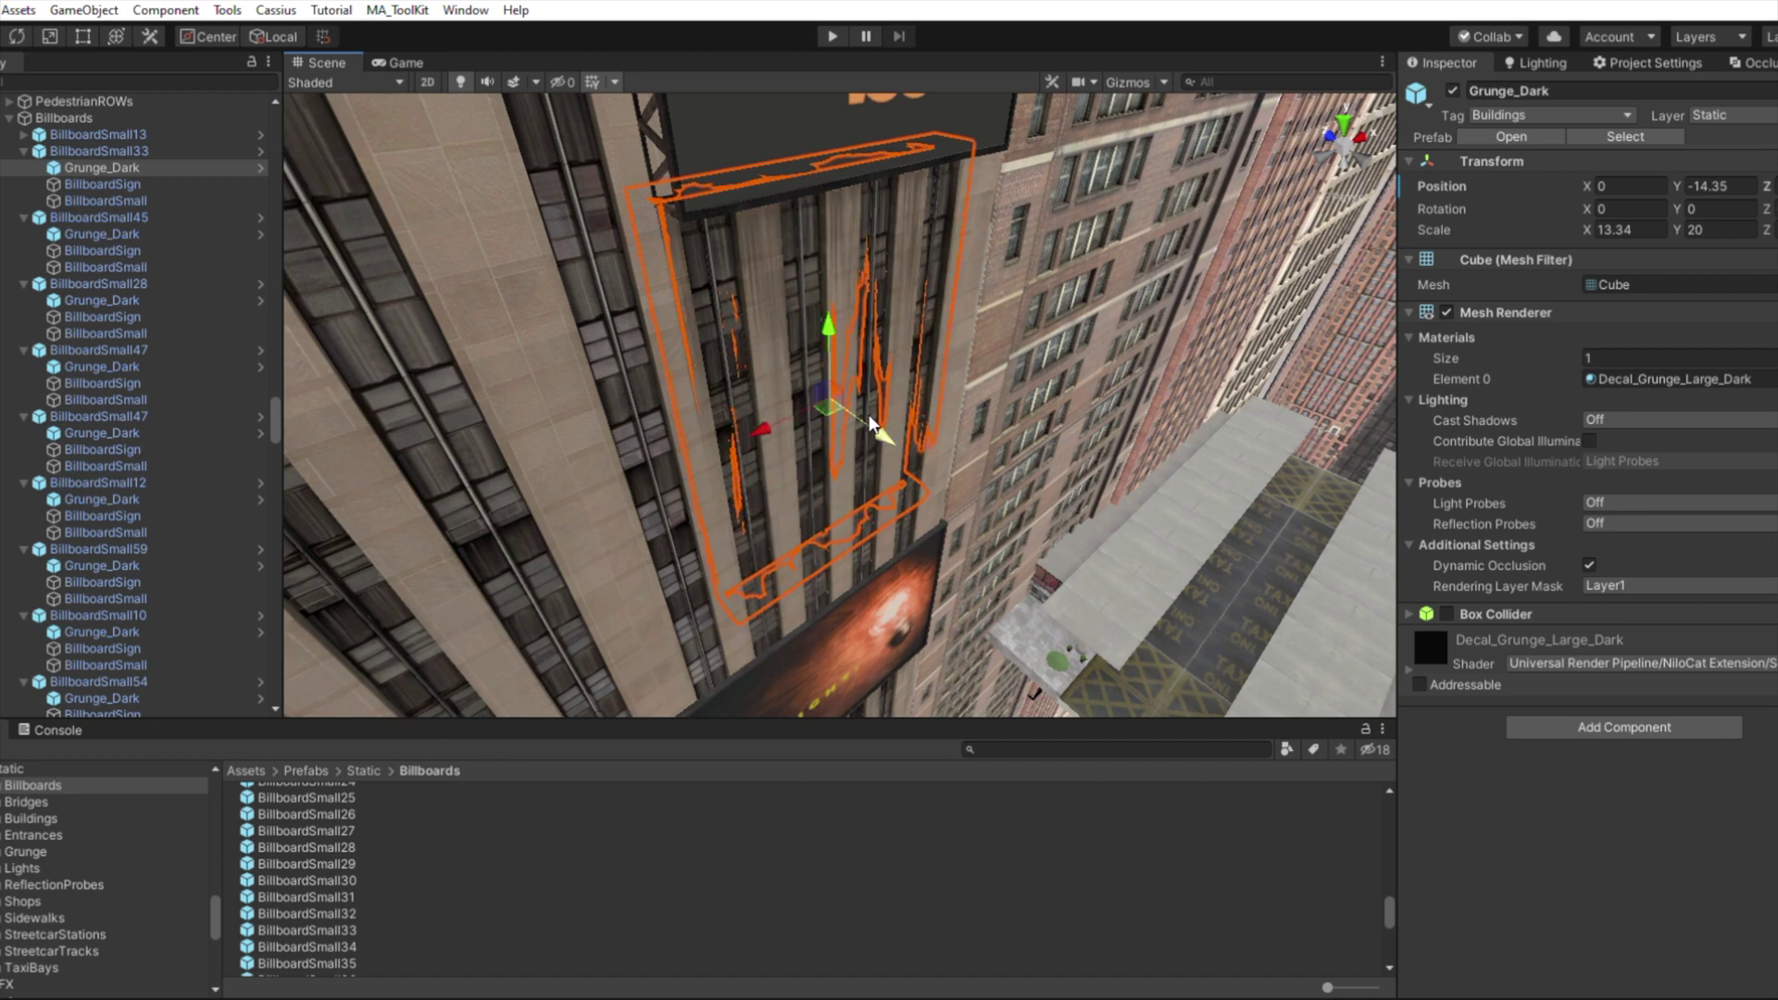
click(23, 134)
double_click(102, 151)
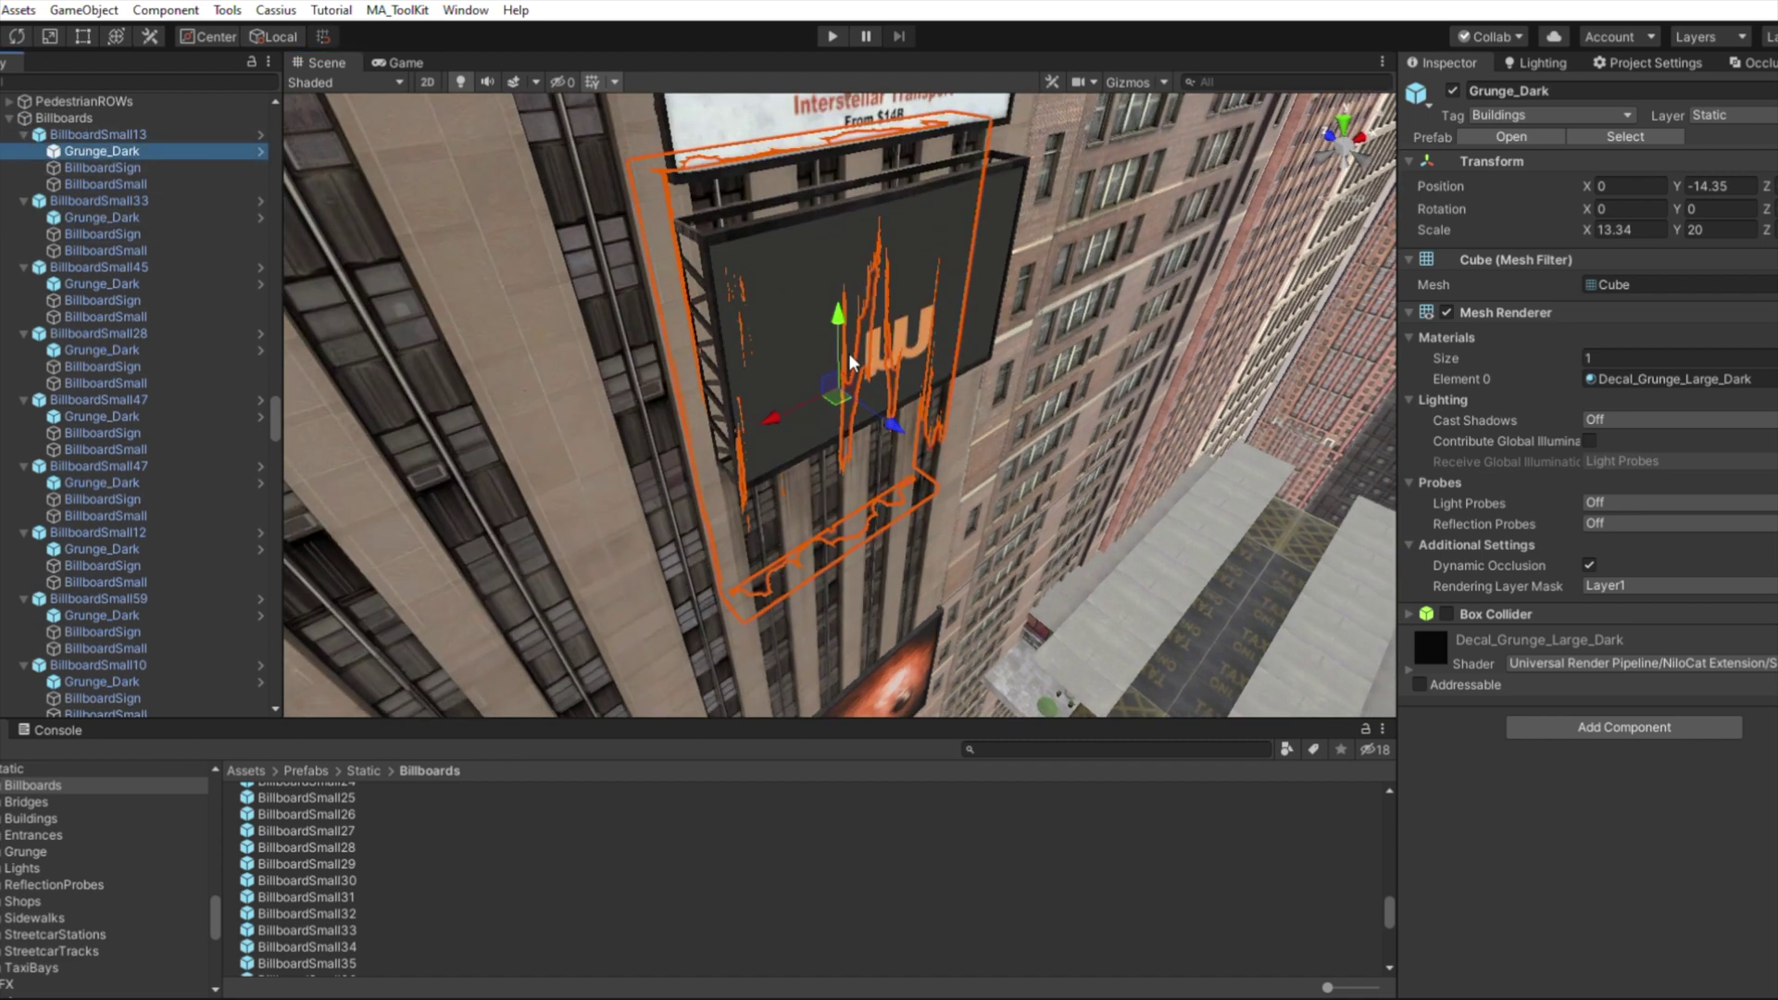
drag(898, 419, 906, 421)
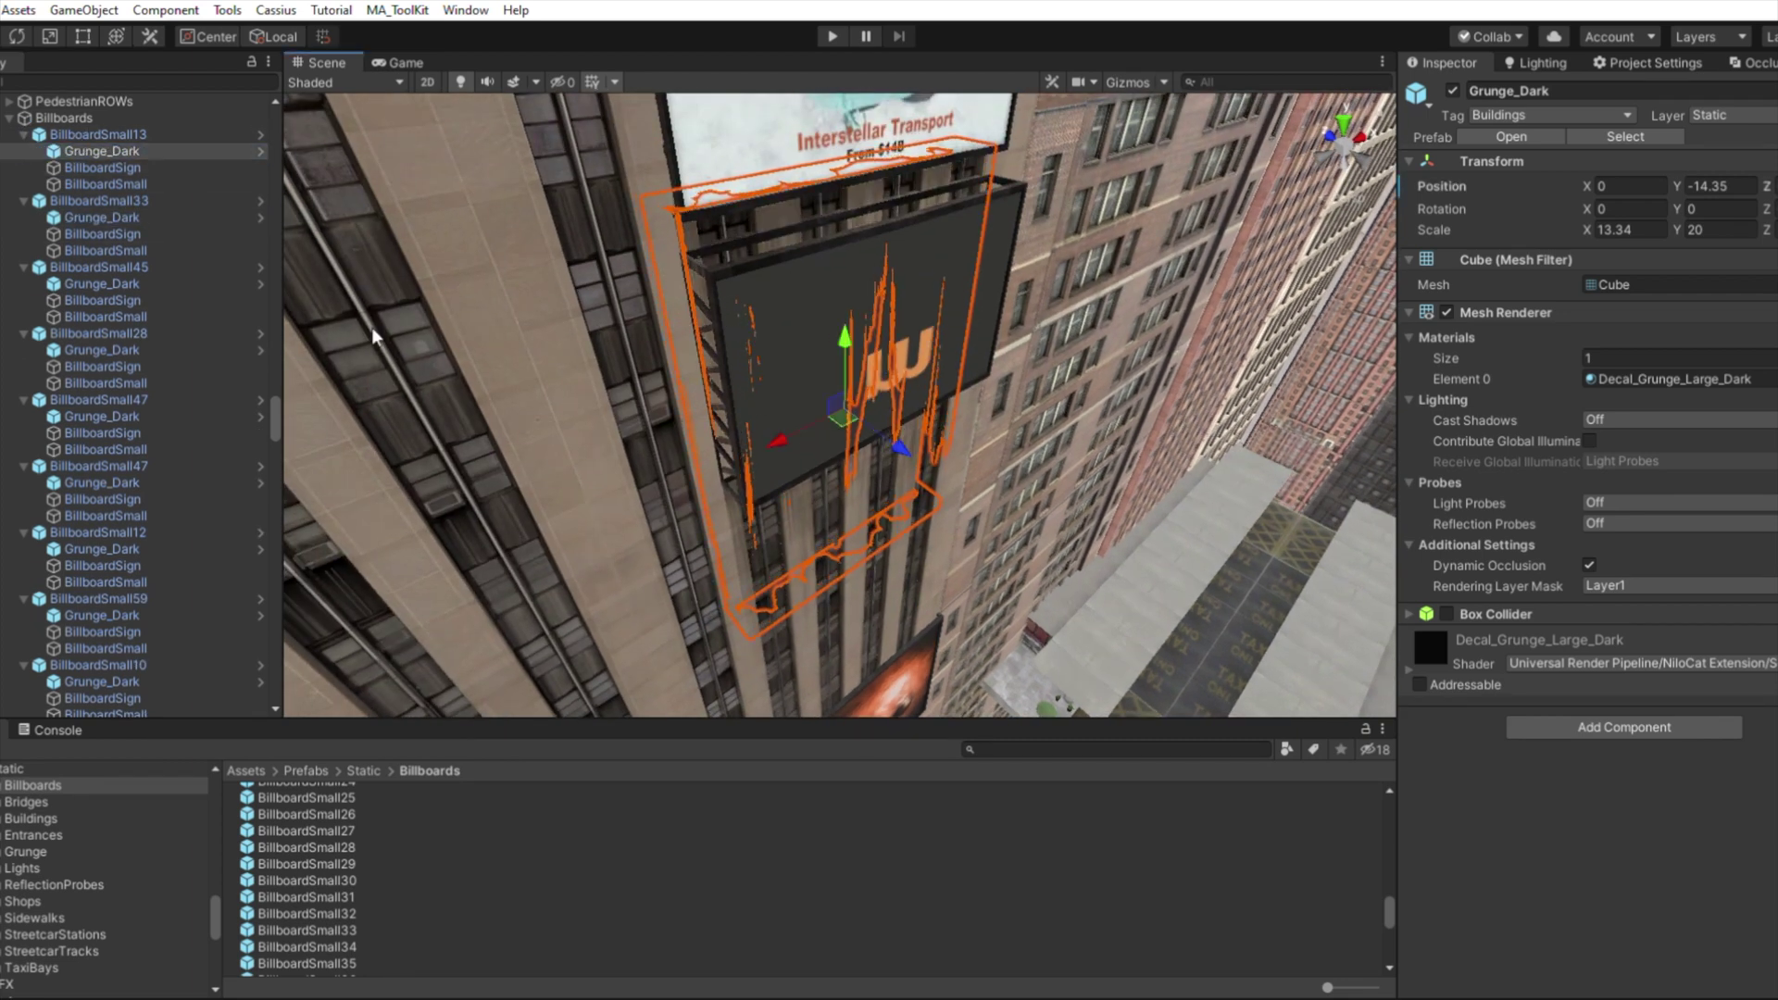
Collapse BillboardSmall32, BillboardLarge22, 09, 28, 21 and BillboardSmall16, then collapse and select Billboards.
scroll(149, 454, down, 10)
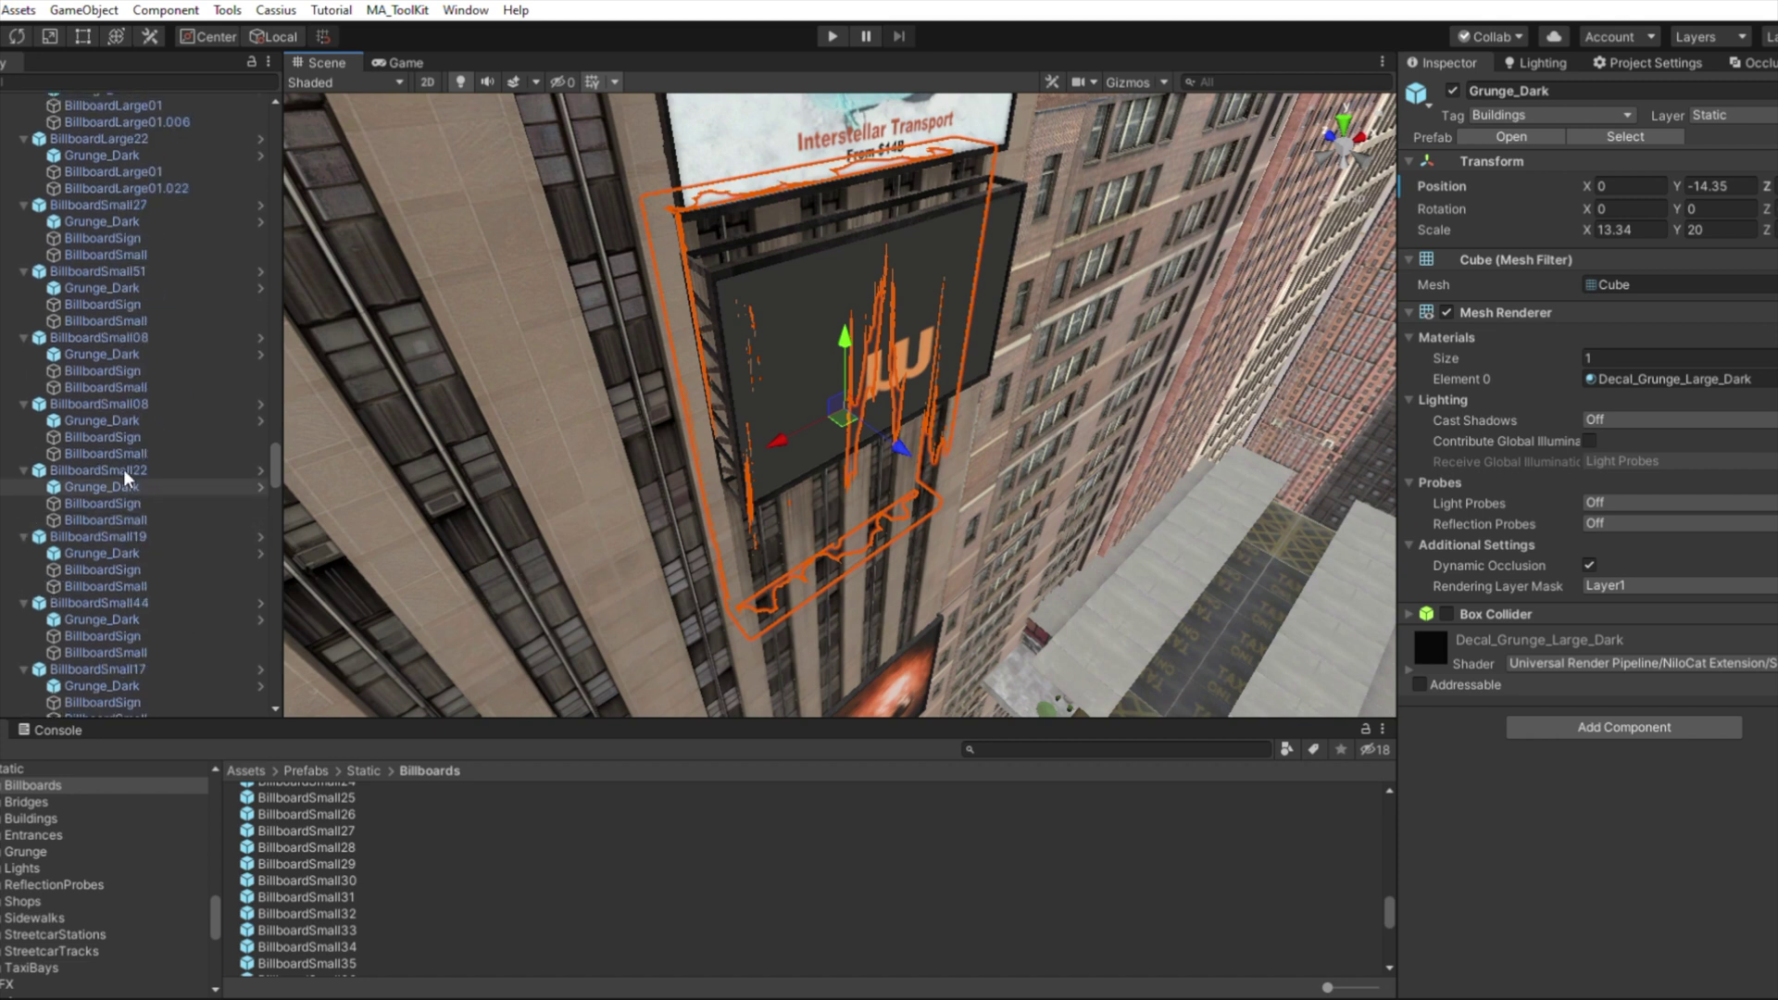
scroll(94, 459, down, 10)
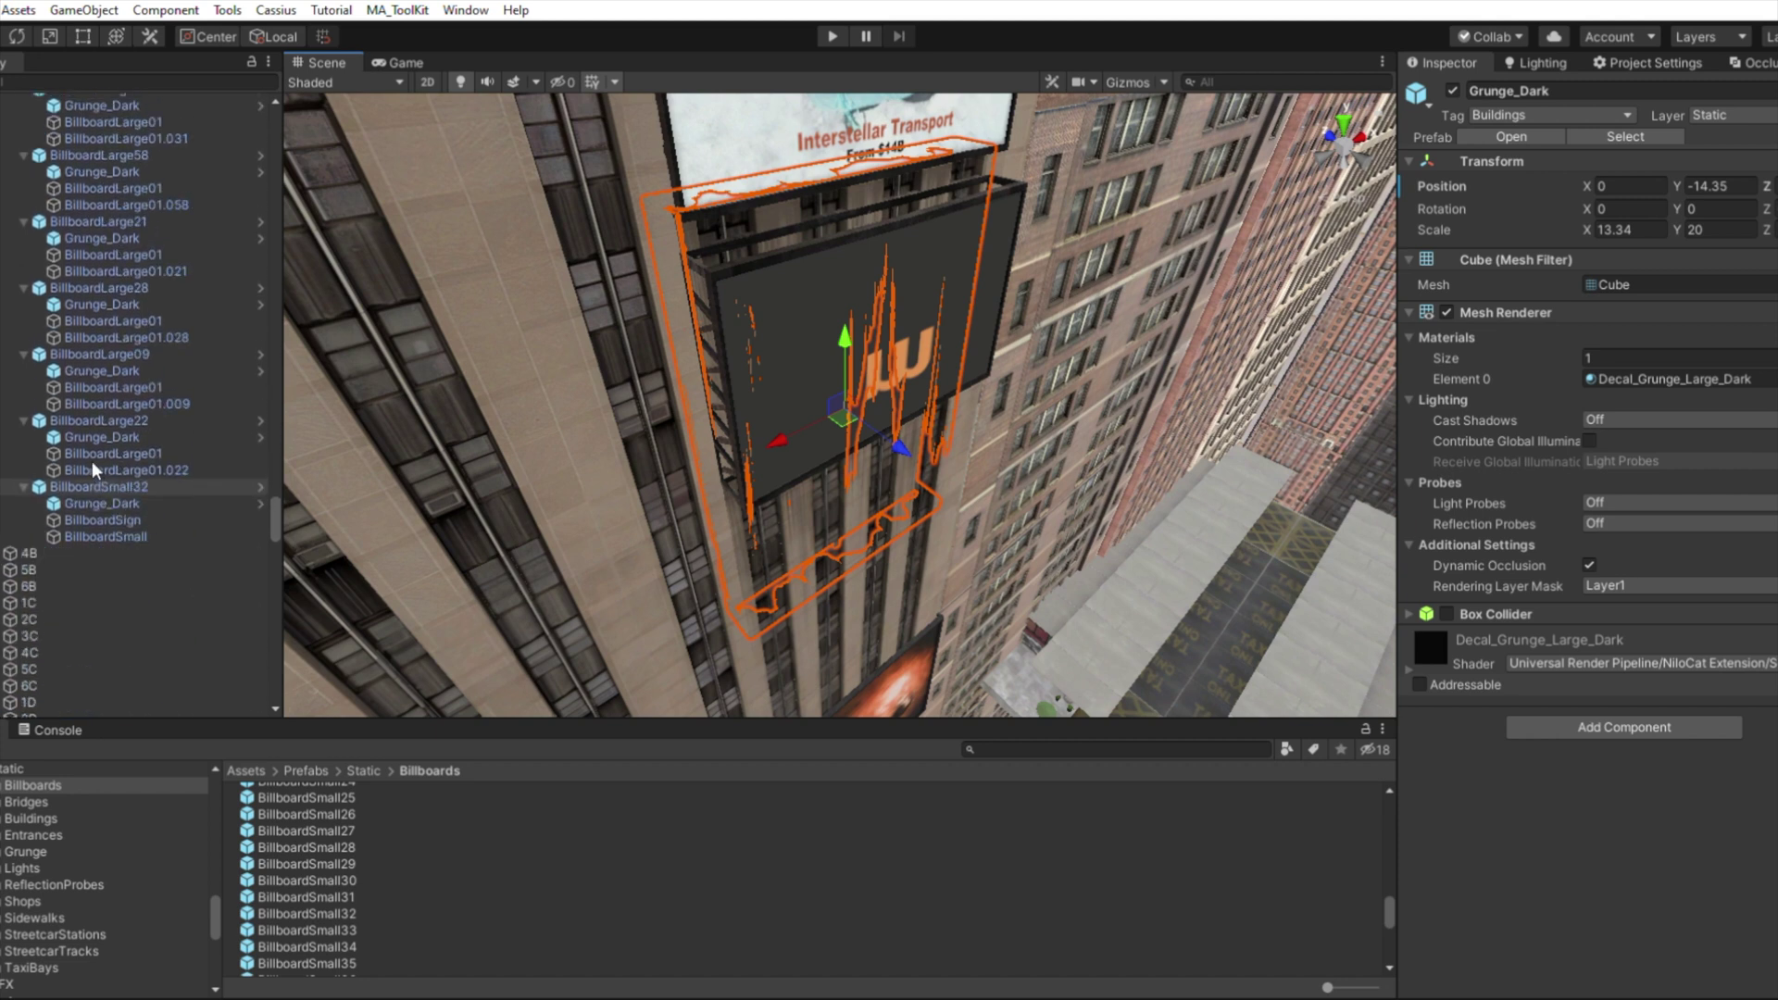
click(23, 487)
click(23, 421)
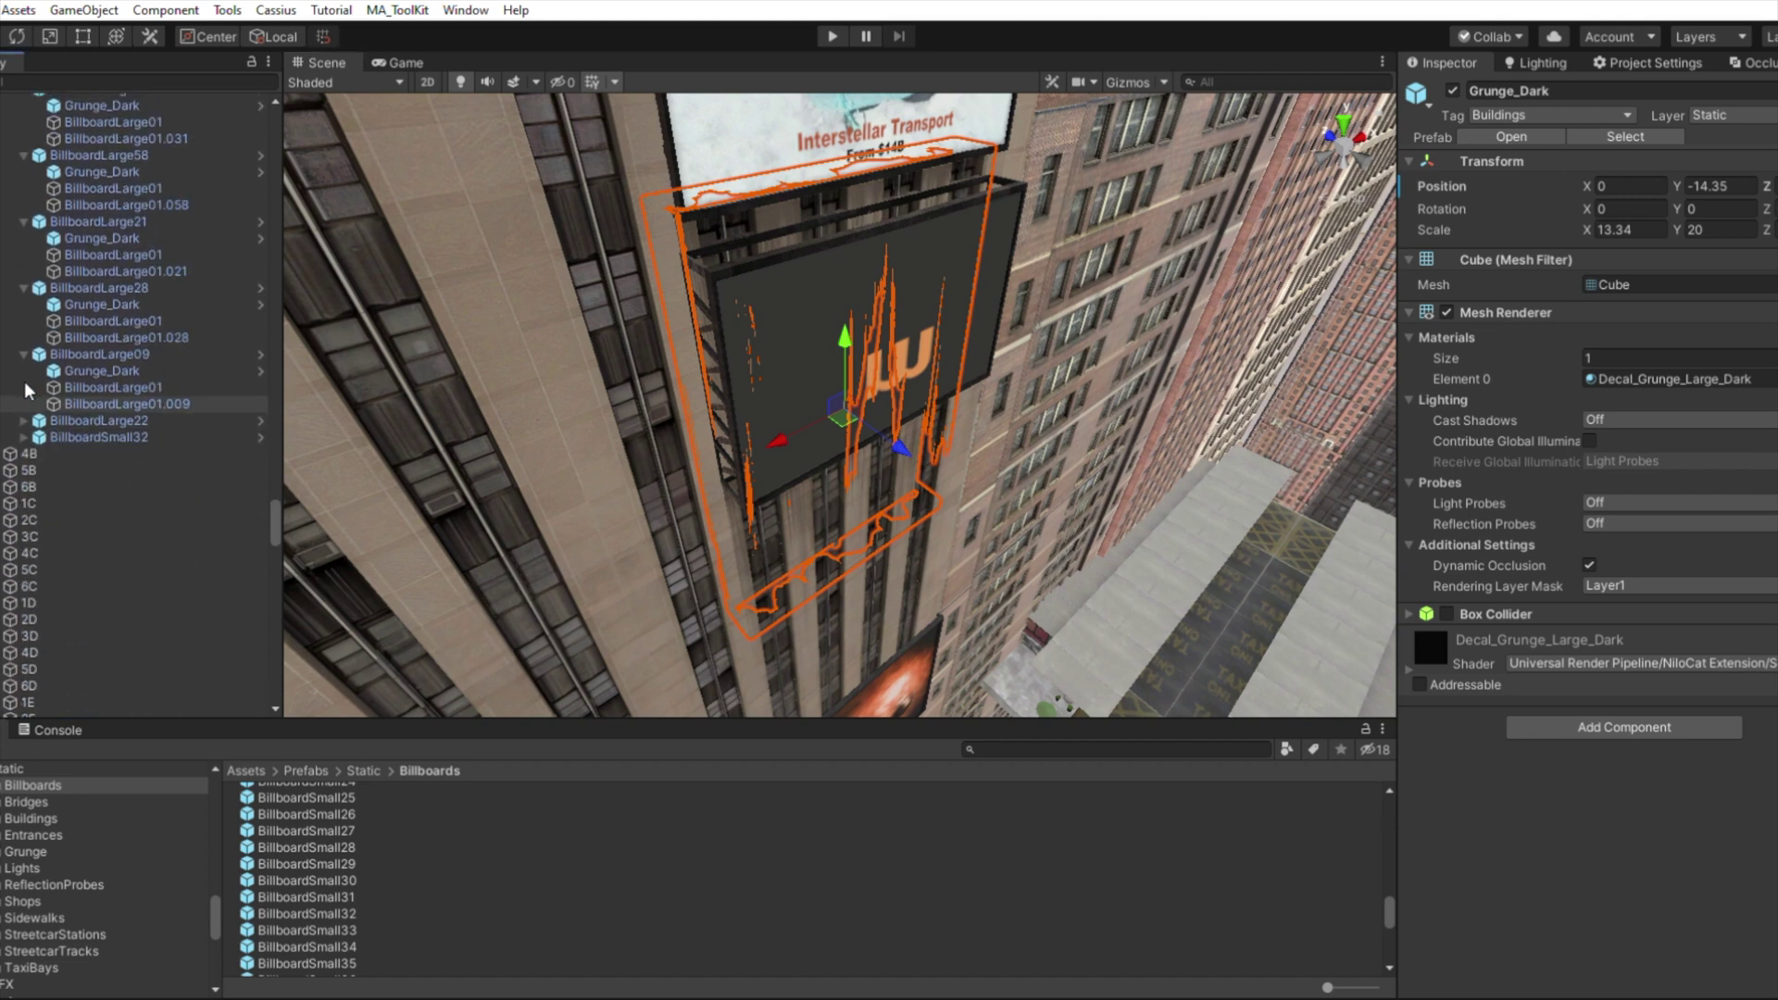
click(23, 354)
click(23, 288)
click(23, 221)
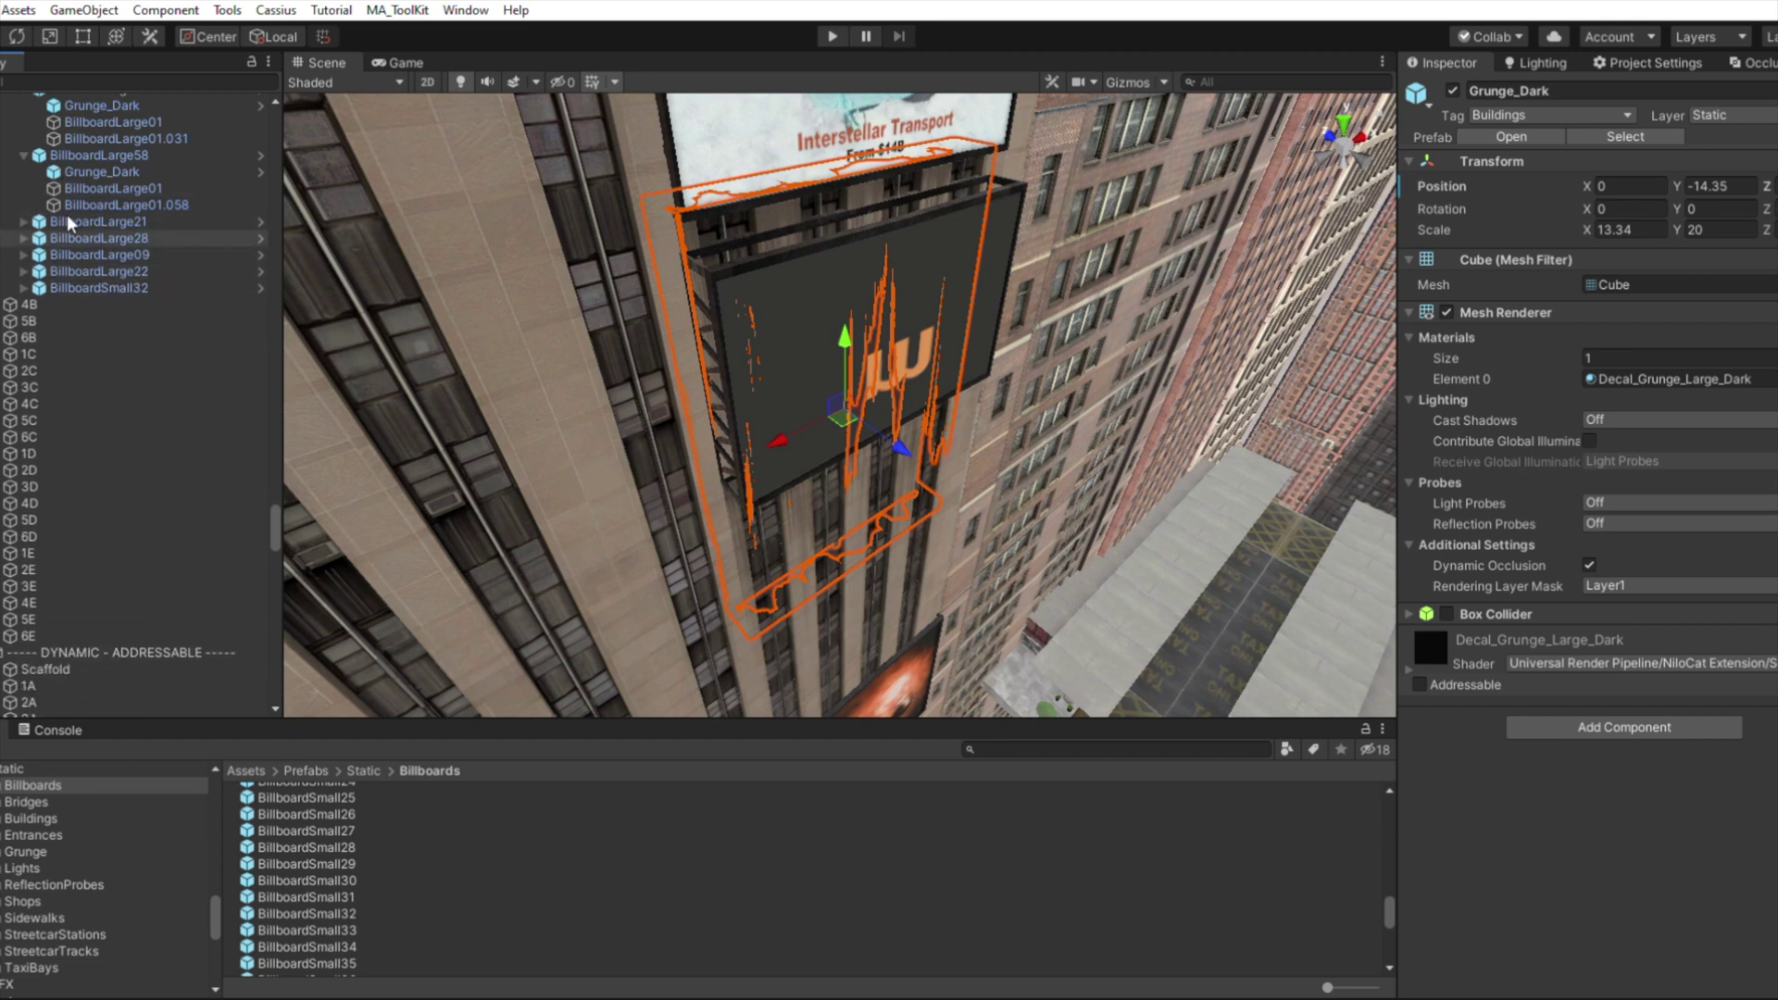
scroll(89, 342, up, 5)
scroll(56, 436, down, 5)
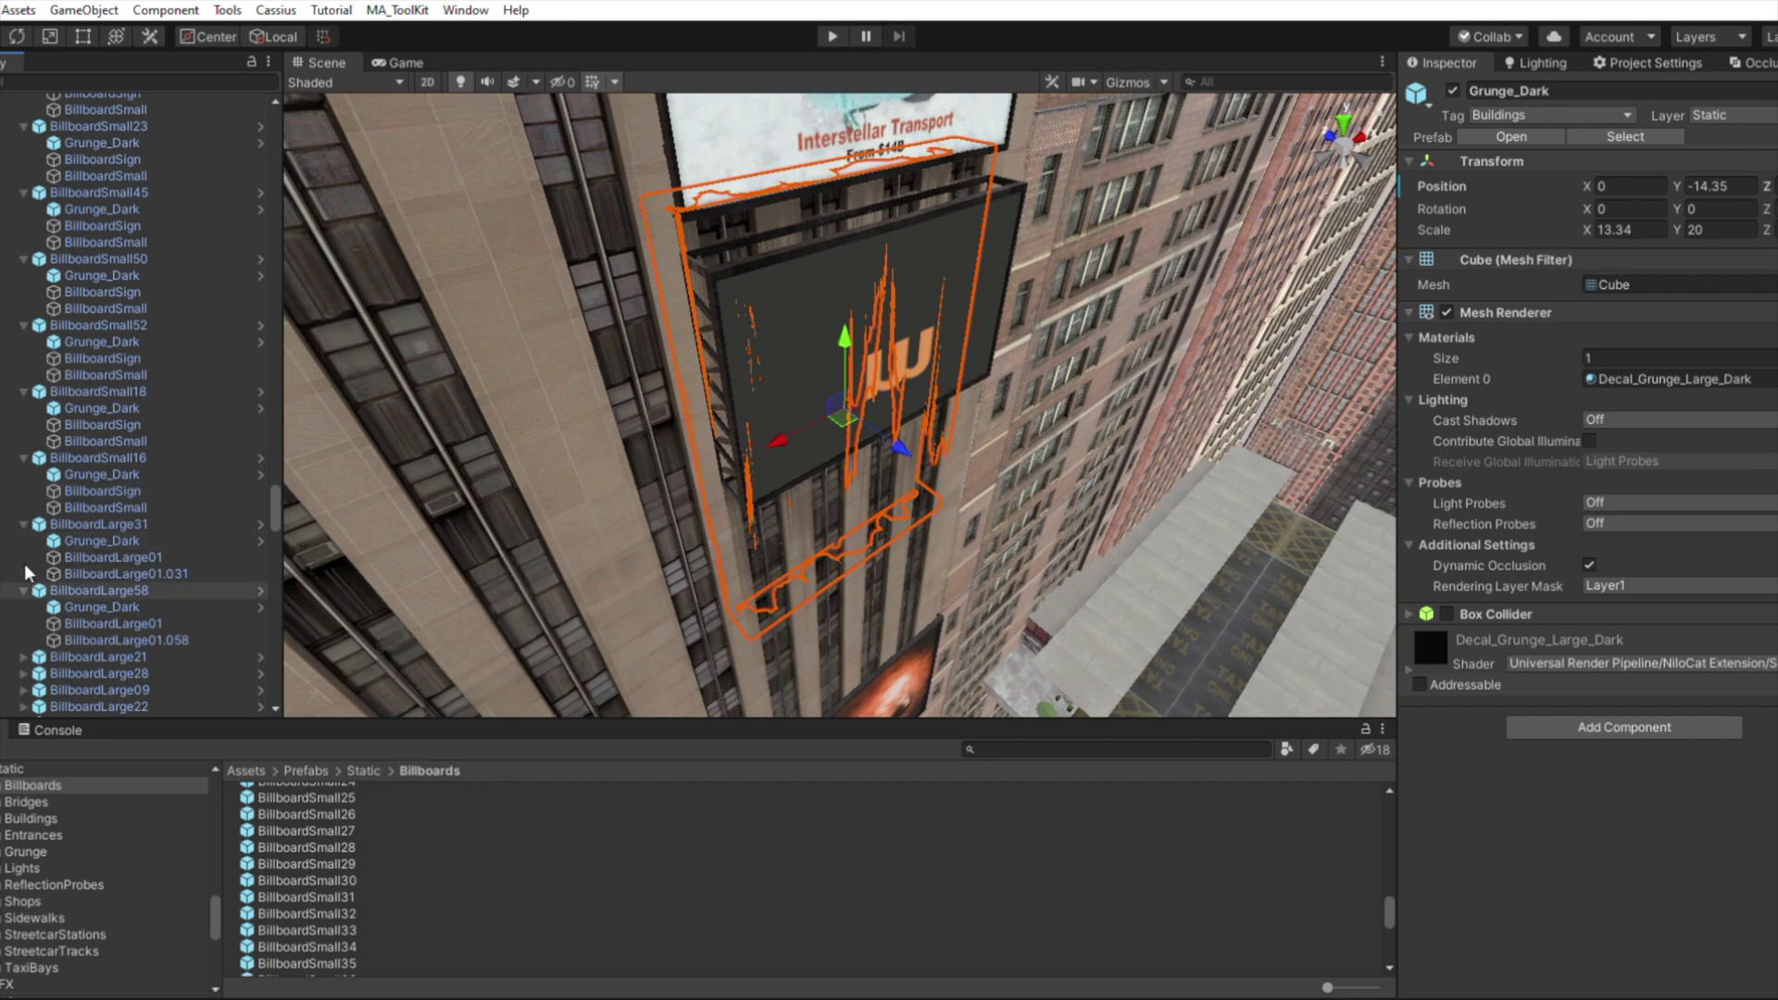
click(23, 458)
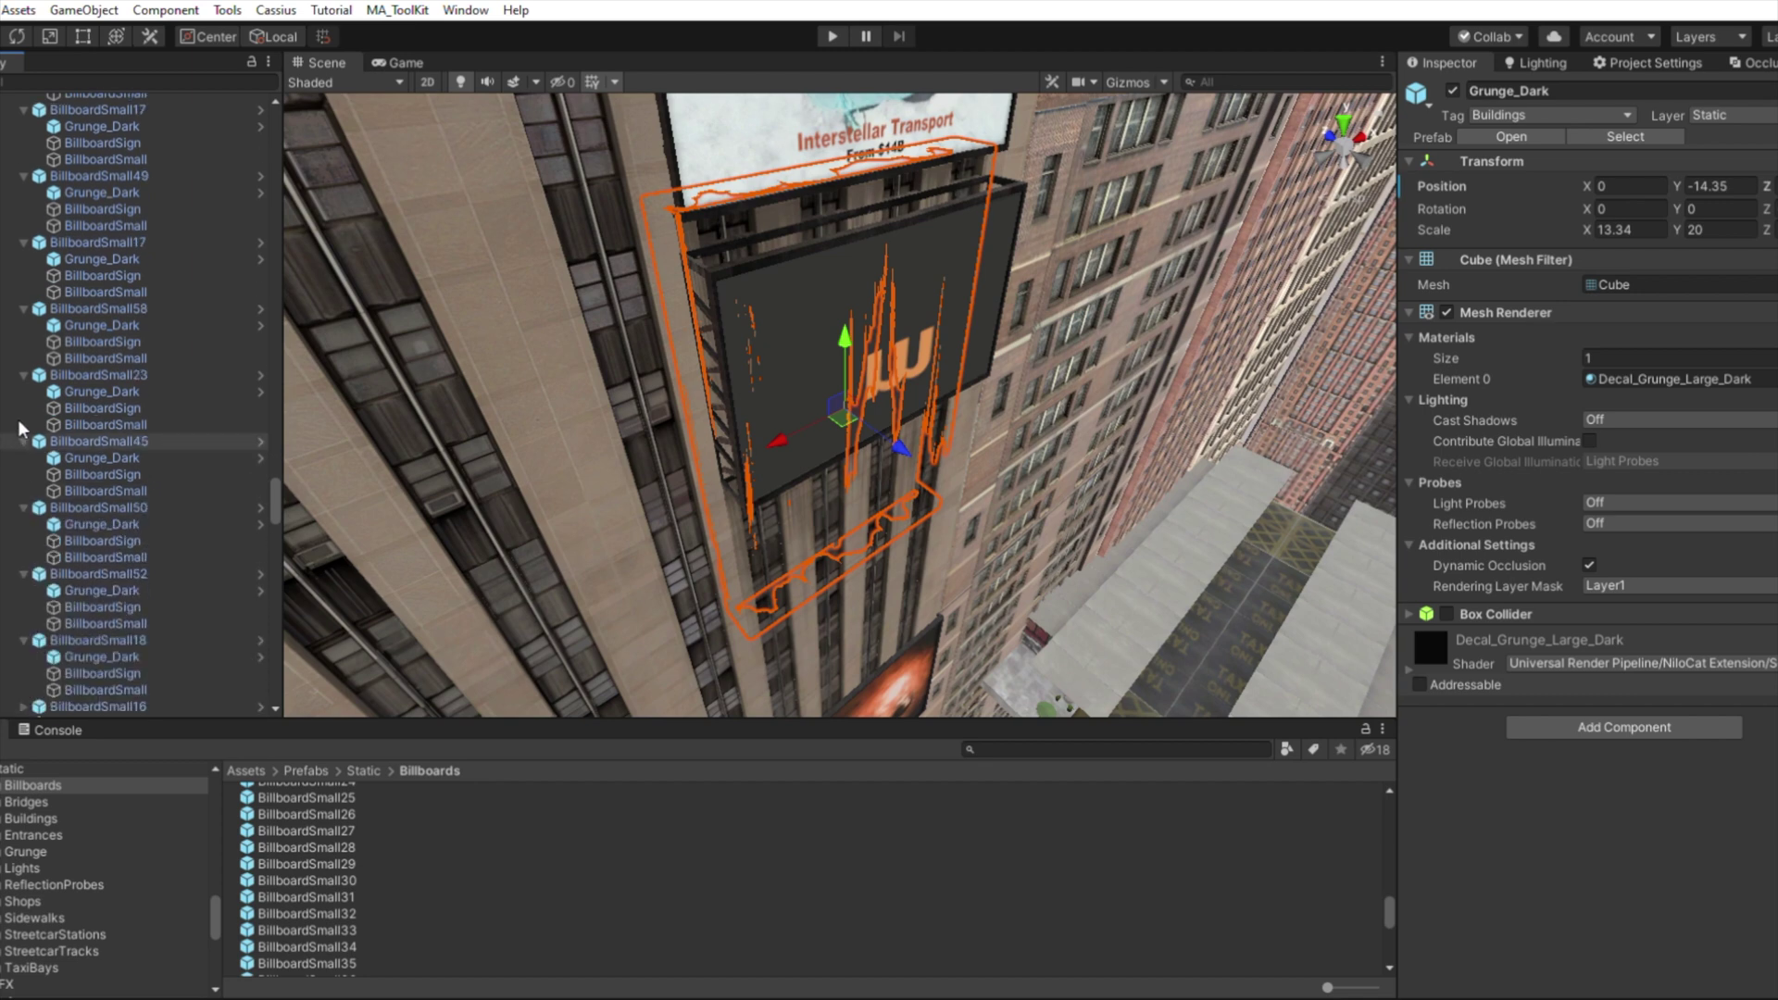
scroll(24, 436, down, 10)
scroll(20, 426, up, 10)
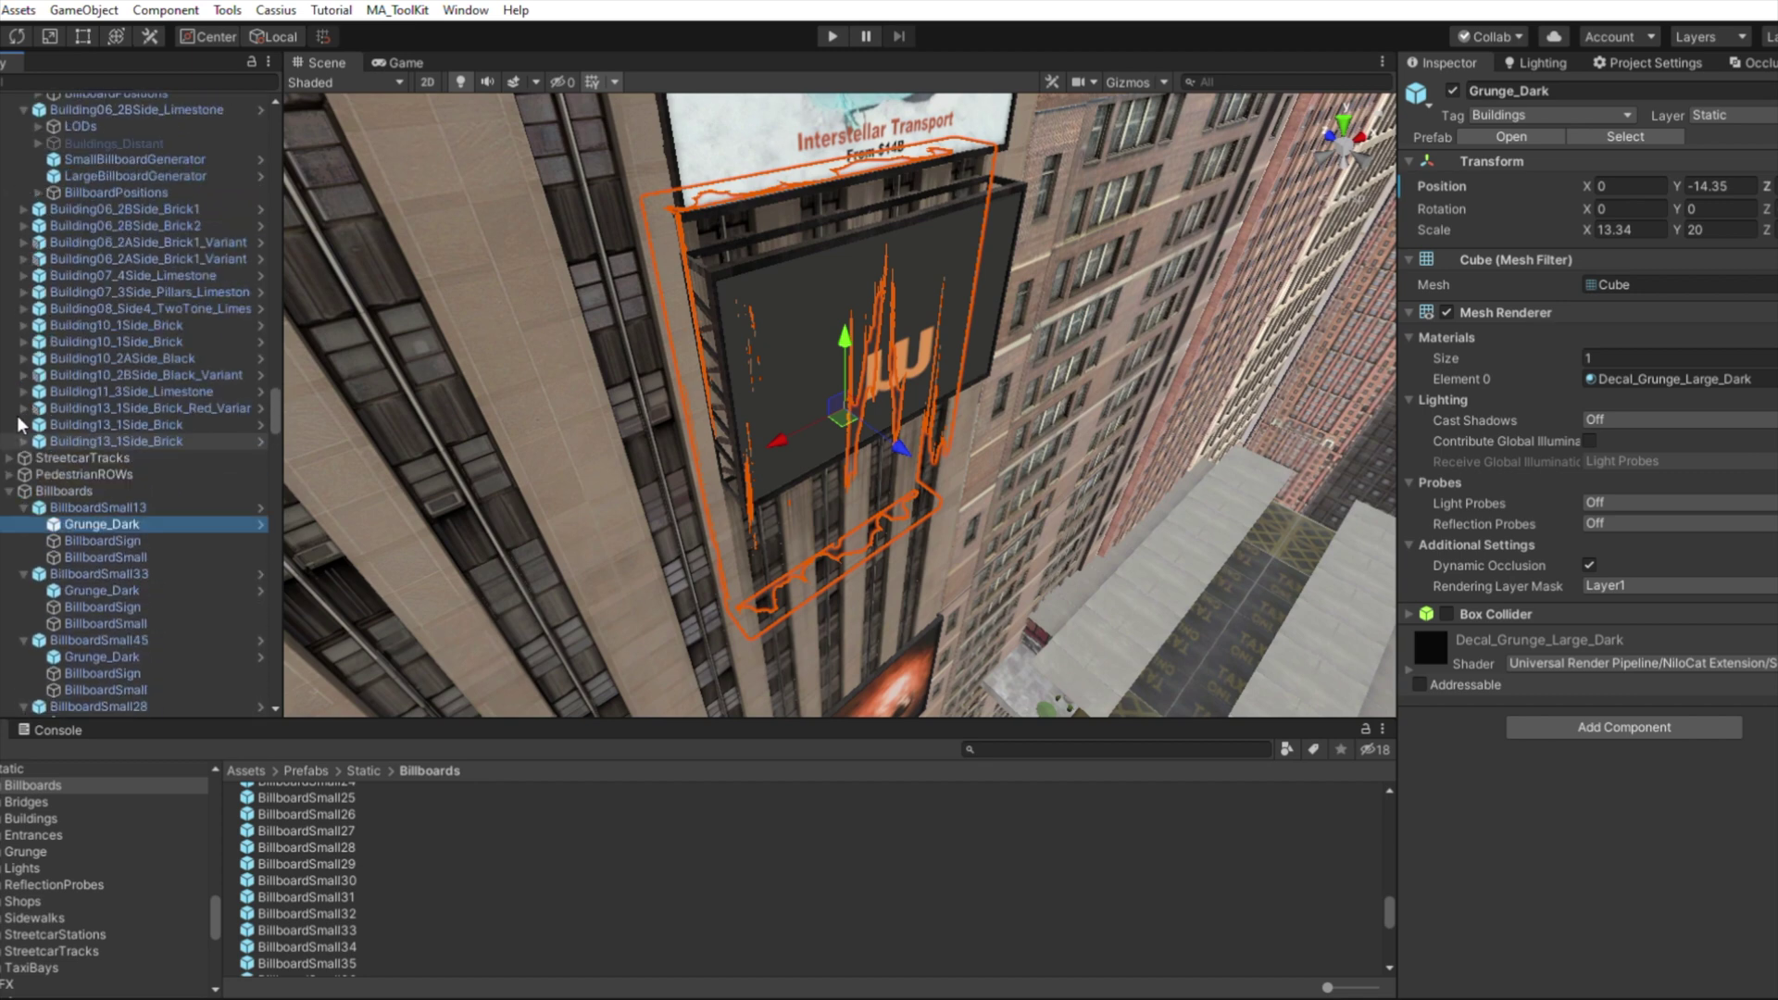
click(56, 488)
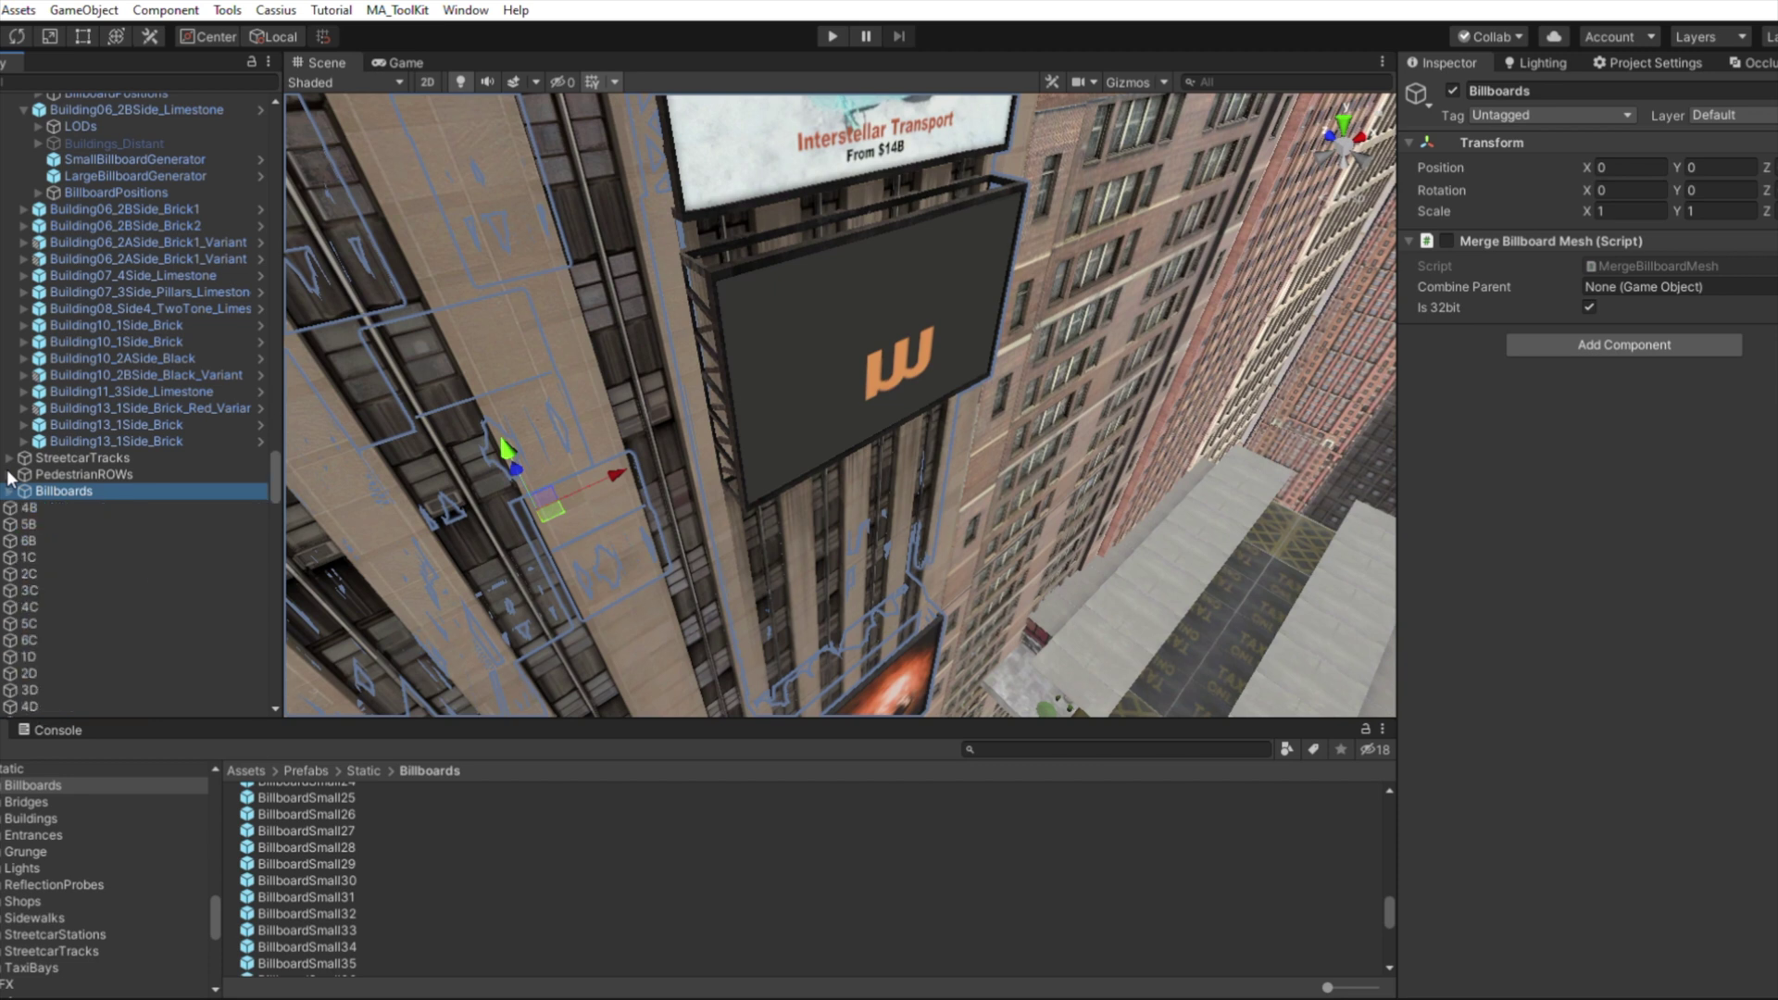
Expand Billboards with Right Arrow, then expand all its nested children with Alt+Right Arrow.
key(Right)
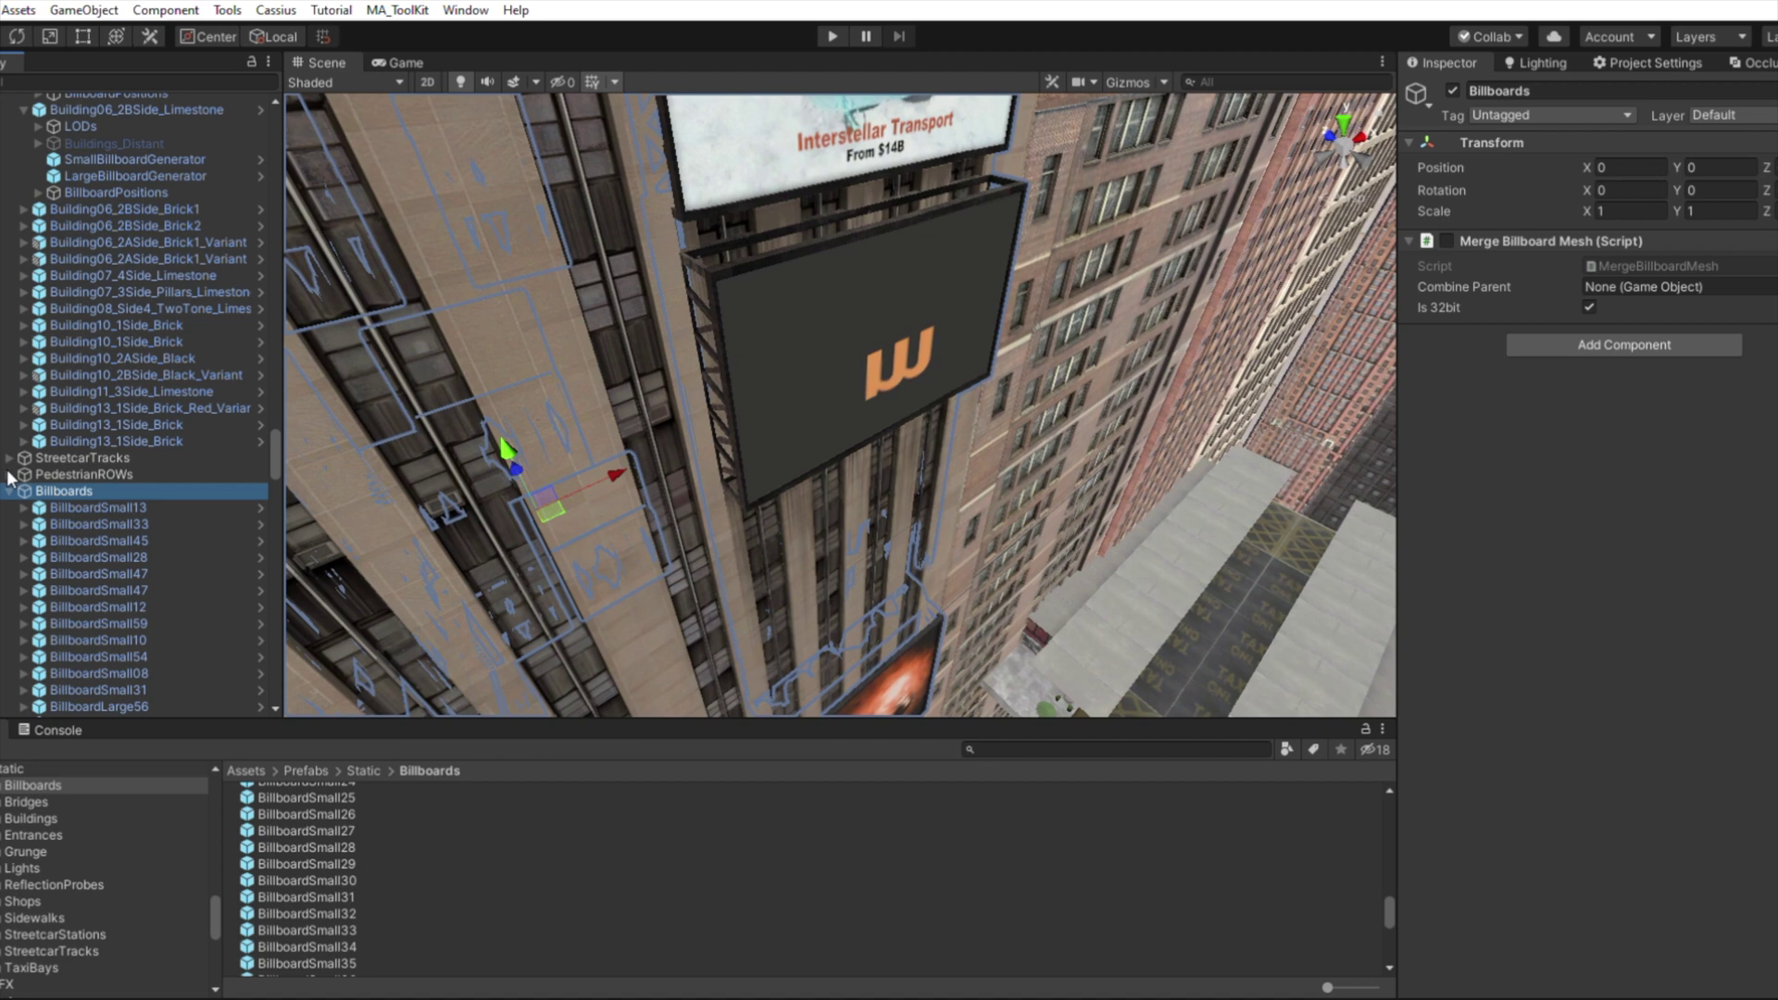
key(alt+Right)
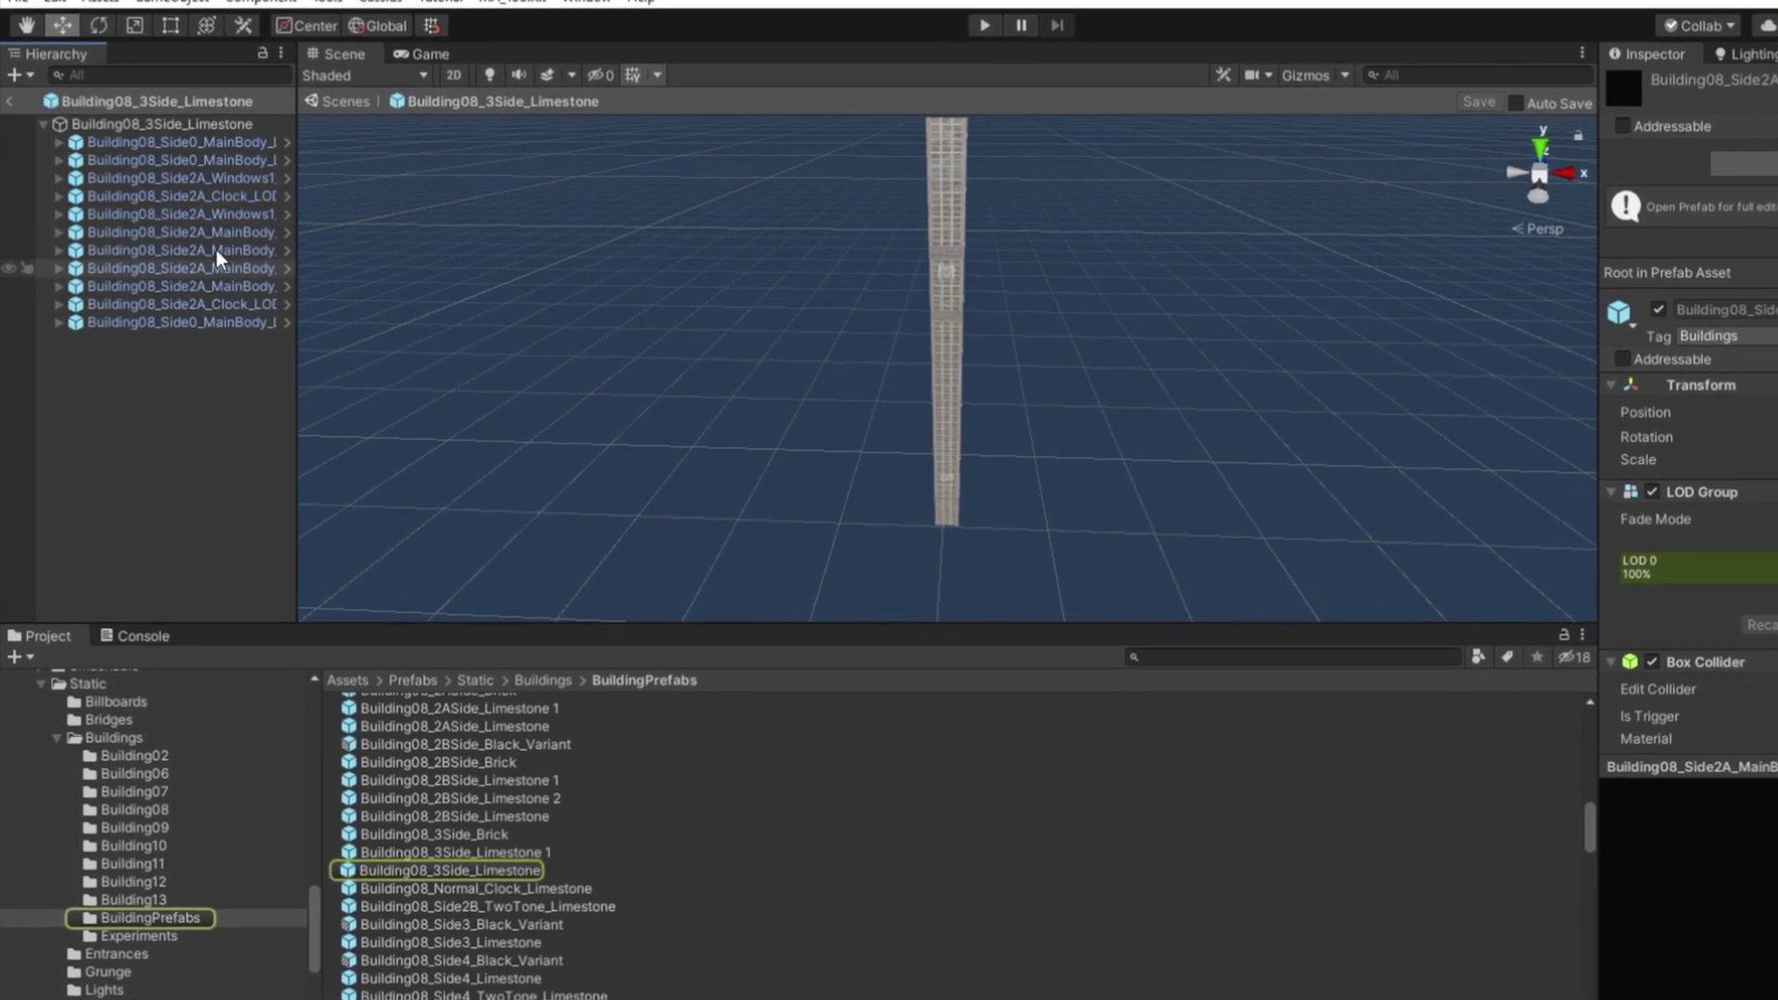
Place a Building08_Side3_MainBody_LOD instance under a Building08_Side2A_MainBody group.
click(60, 290)
click(186, 290)
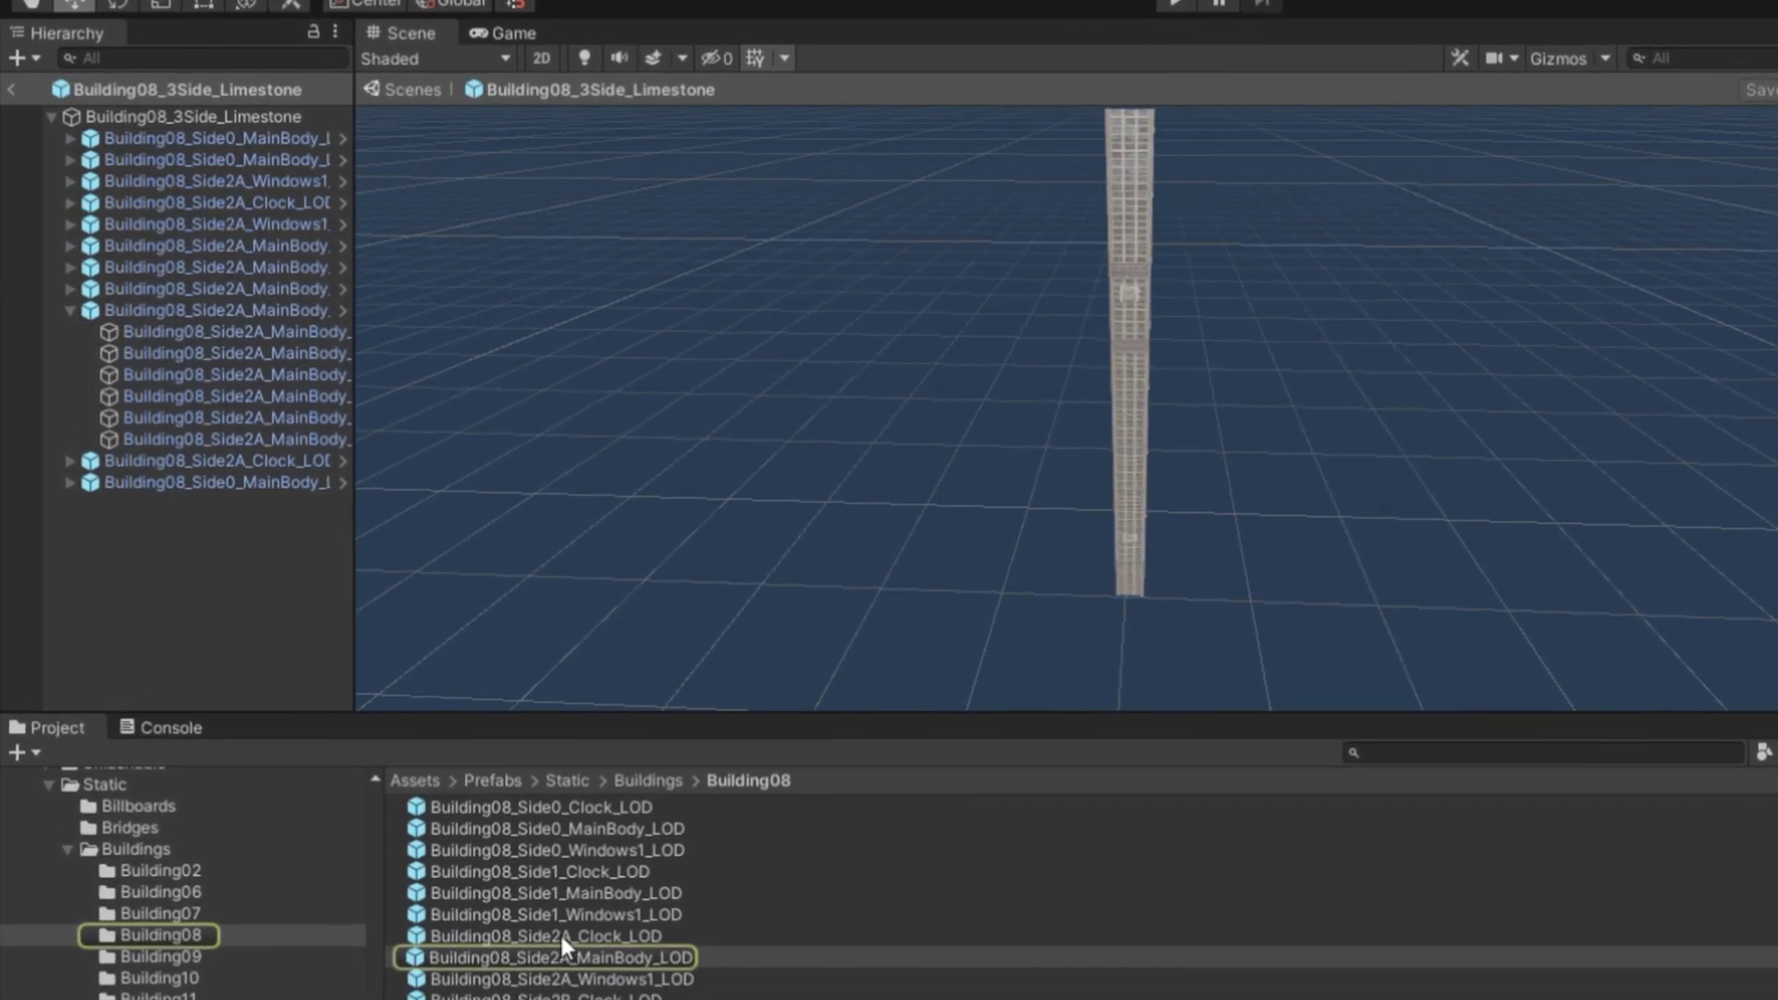
drag(560, 932, 225, 299)
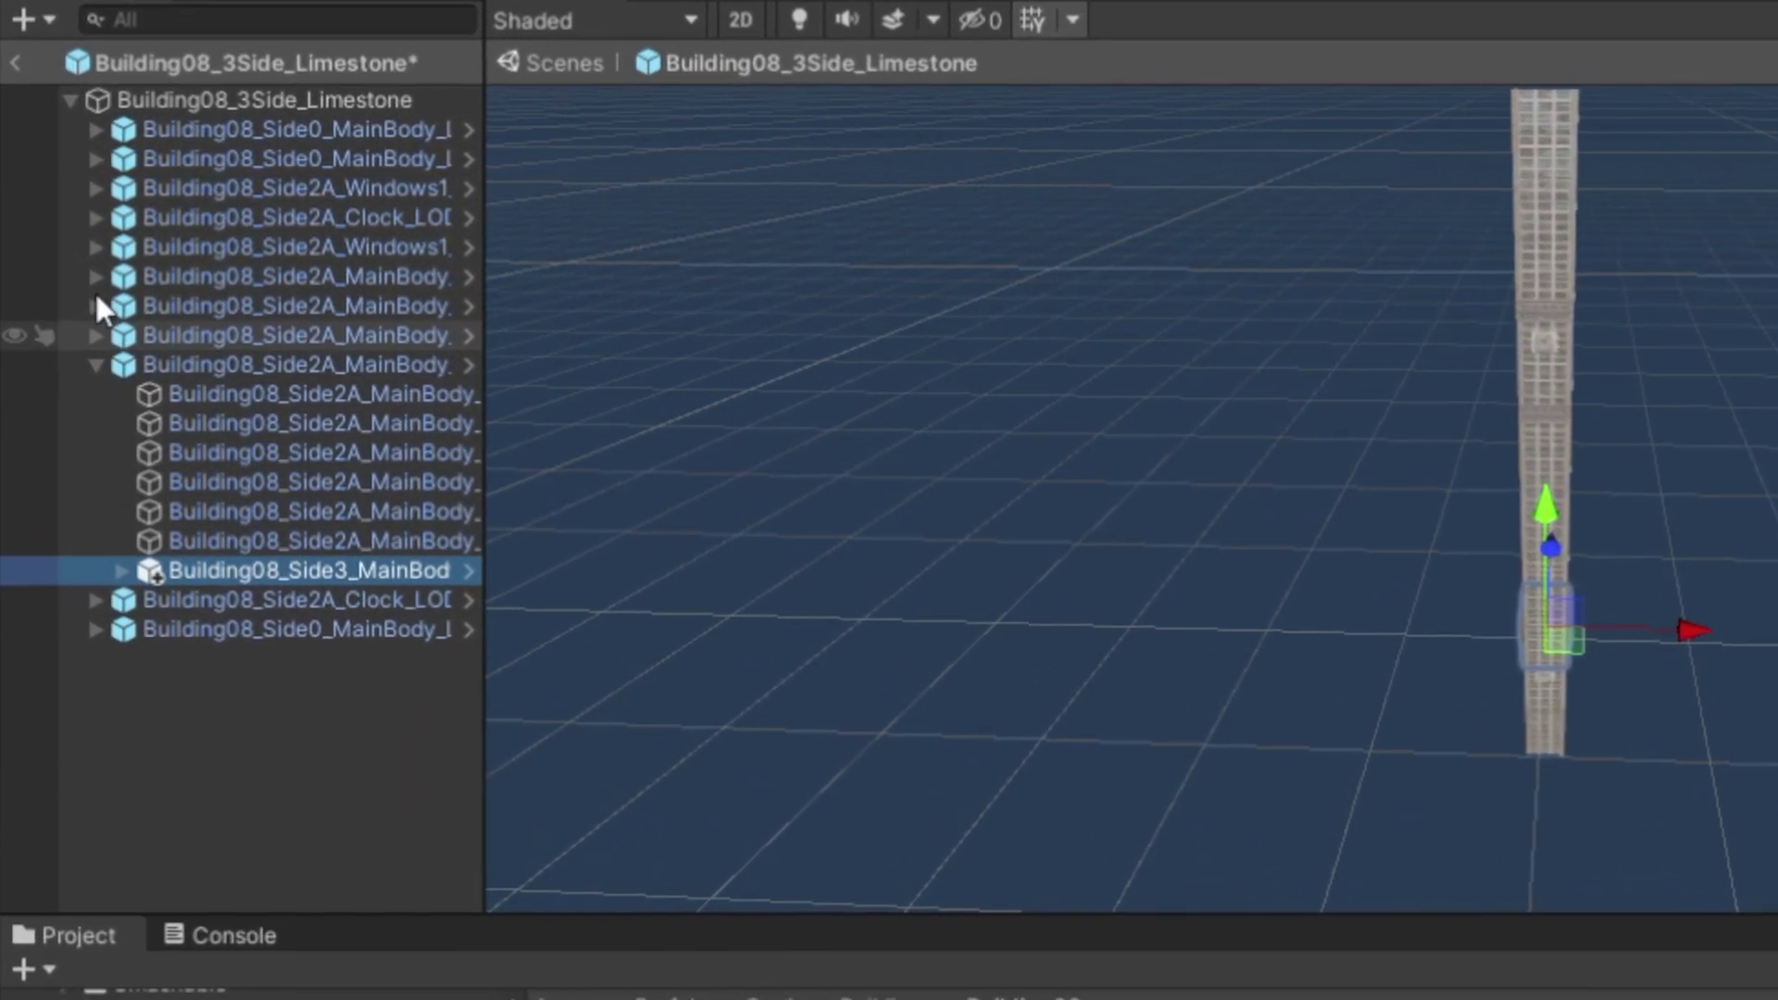
click(92, 327)
click(100, 272)
click(101, 251)
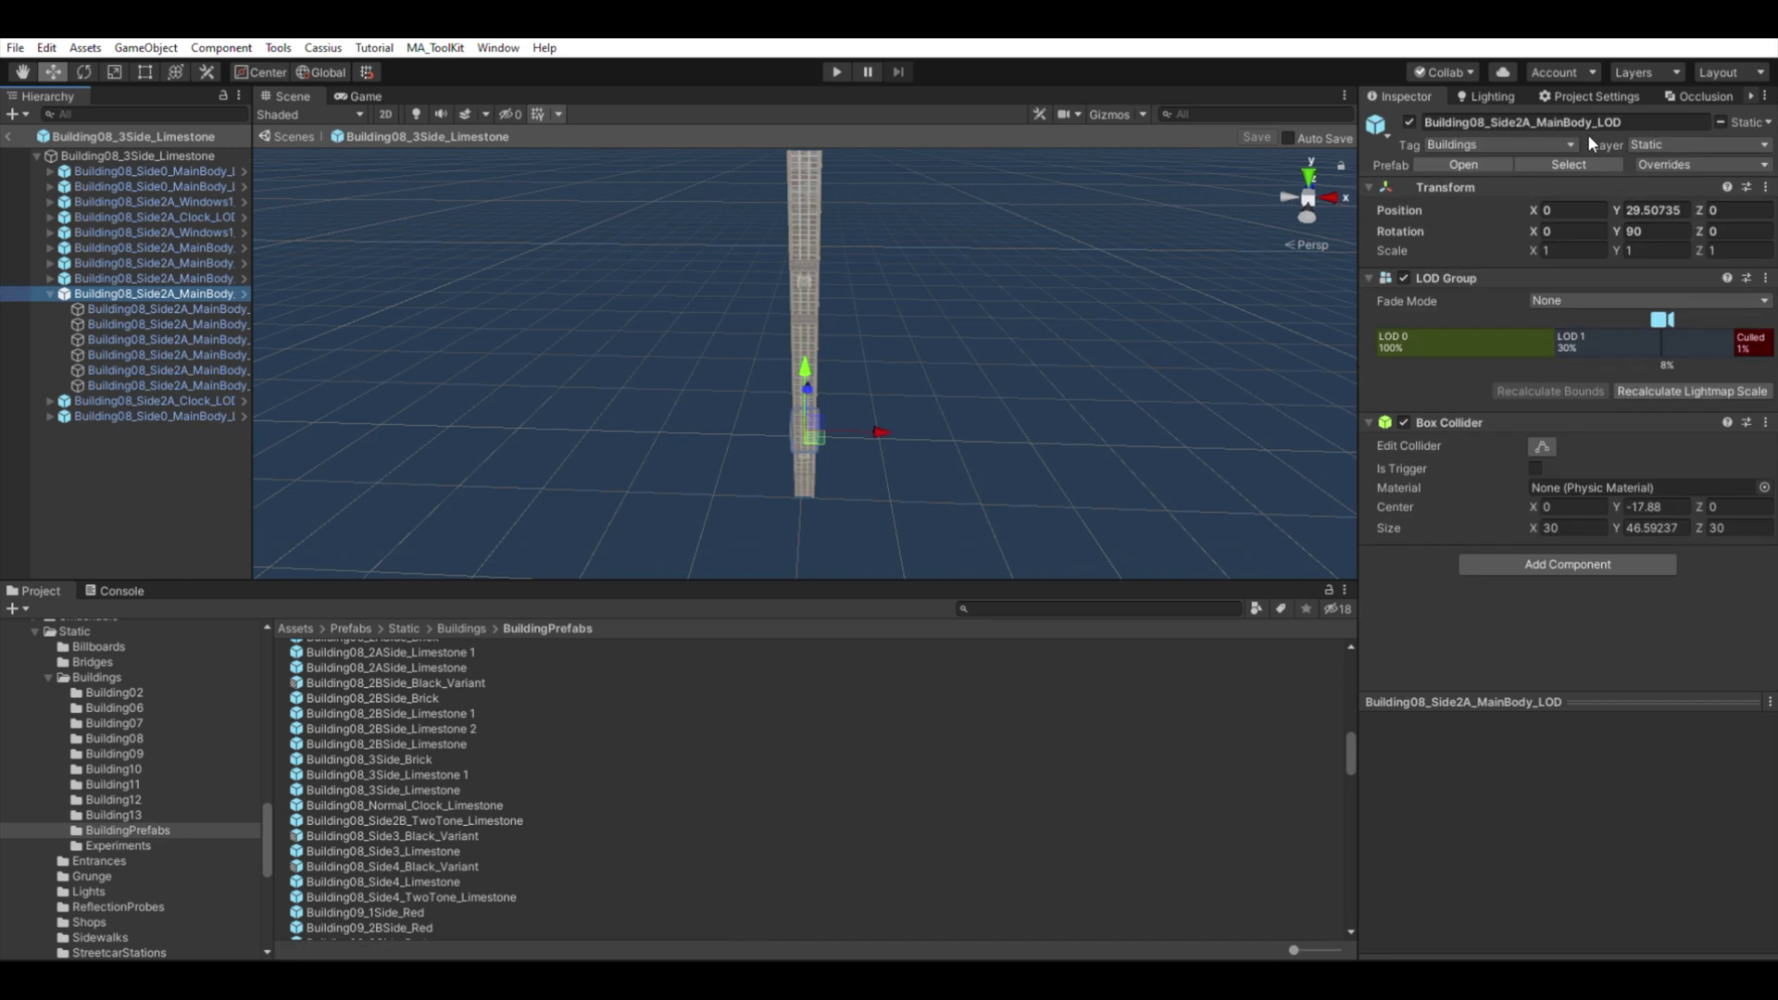
click(1569, 164)
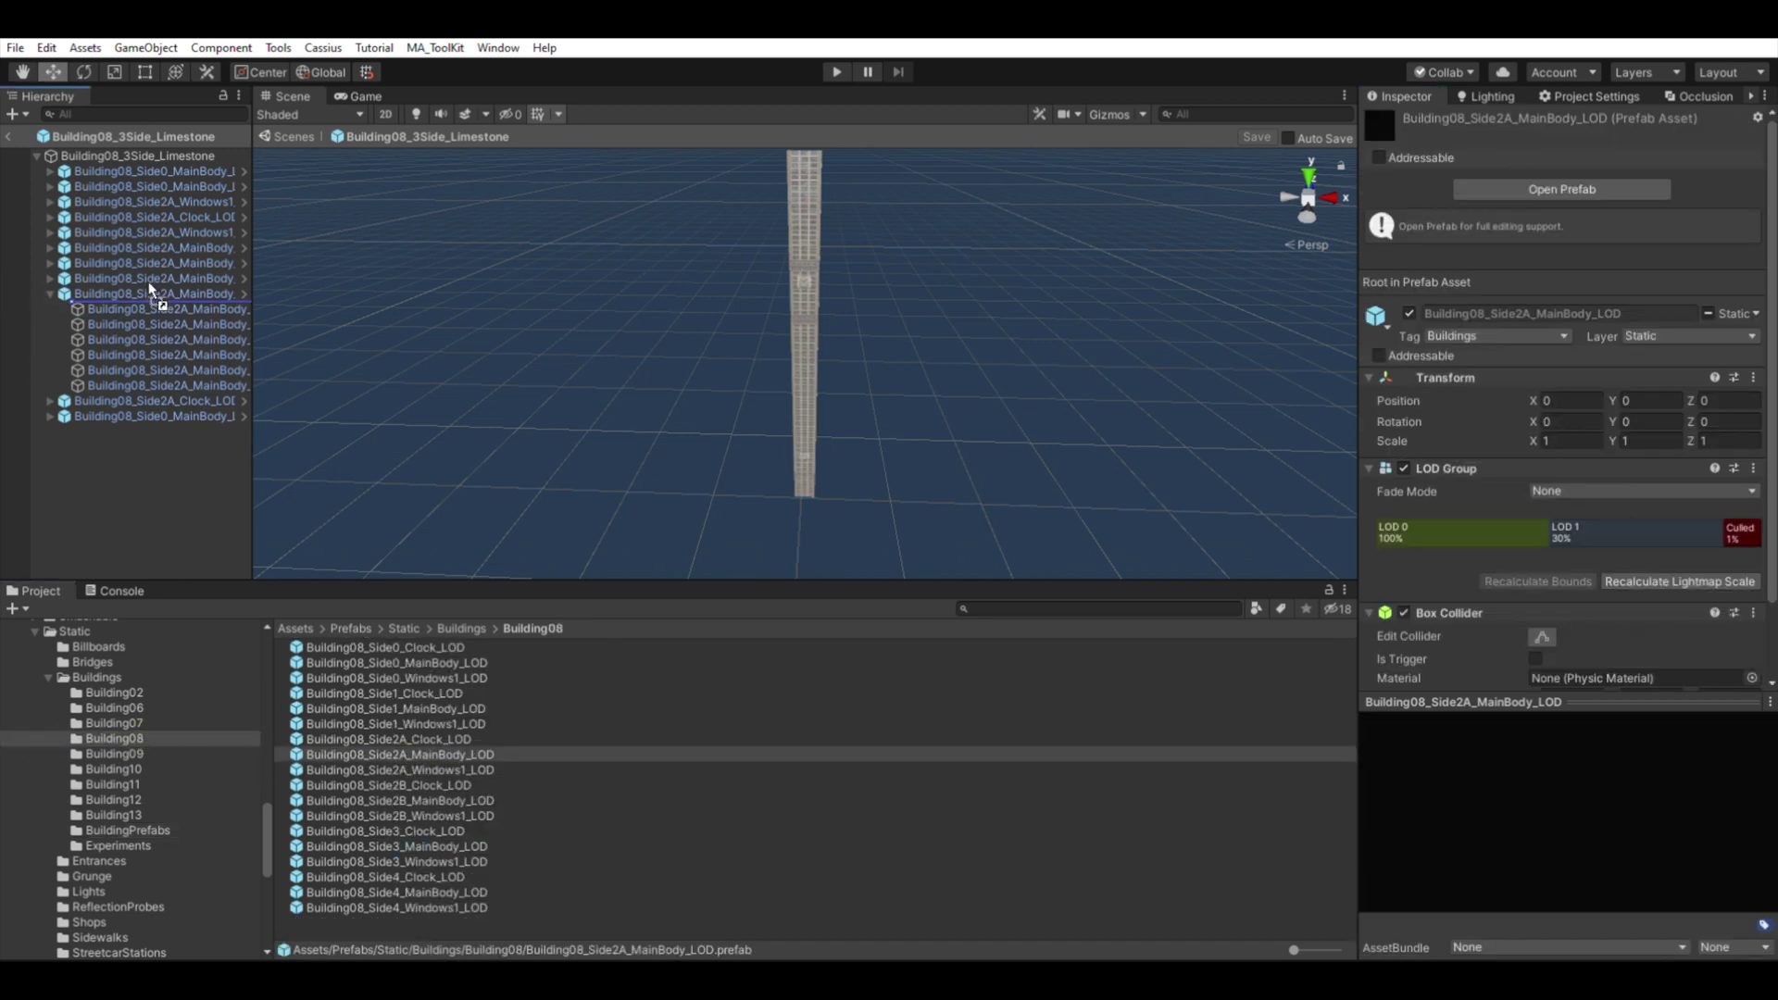
drag(142, 283, 139, 272)
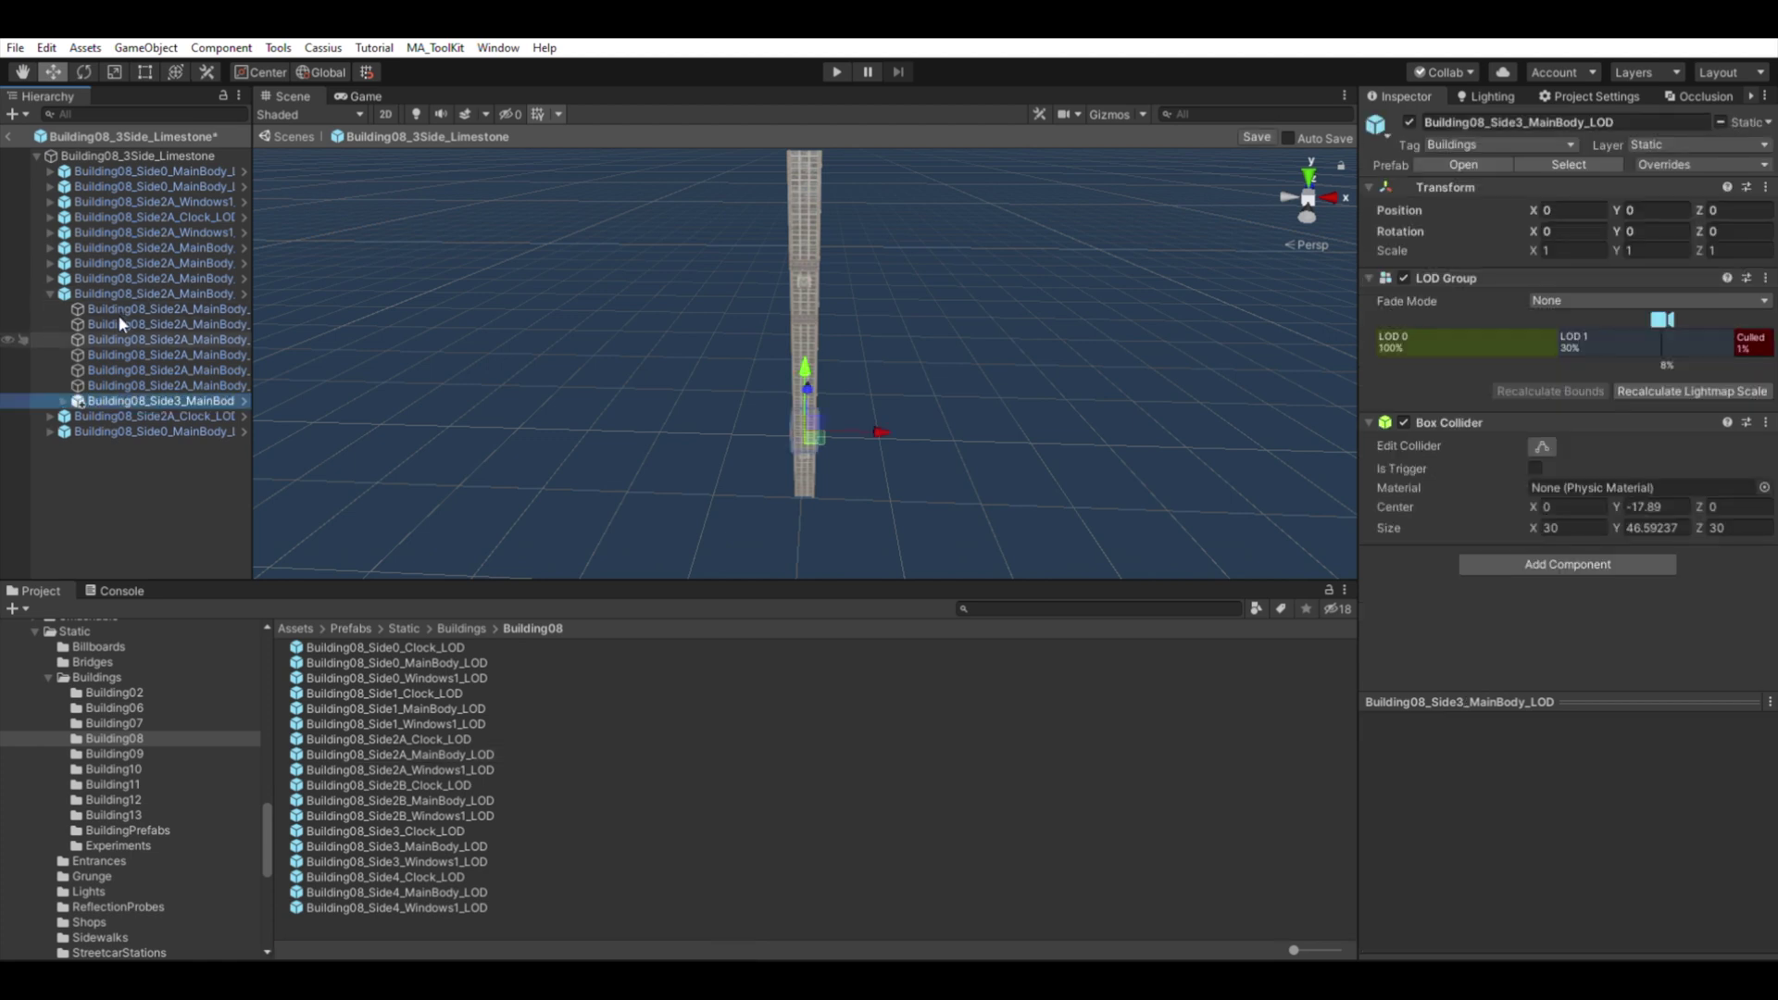
Paste Side3 main body copies into the other Side2A_MainBody groups.
click(49, 278)
click(49, 263)
click(49, 248)
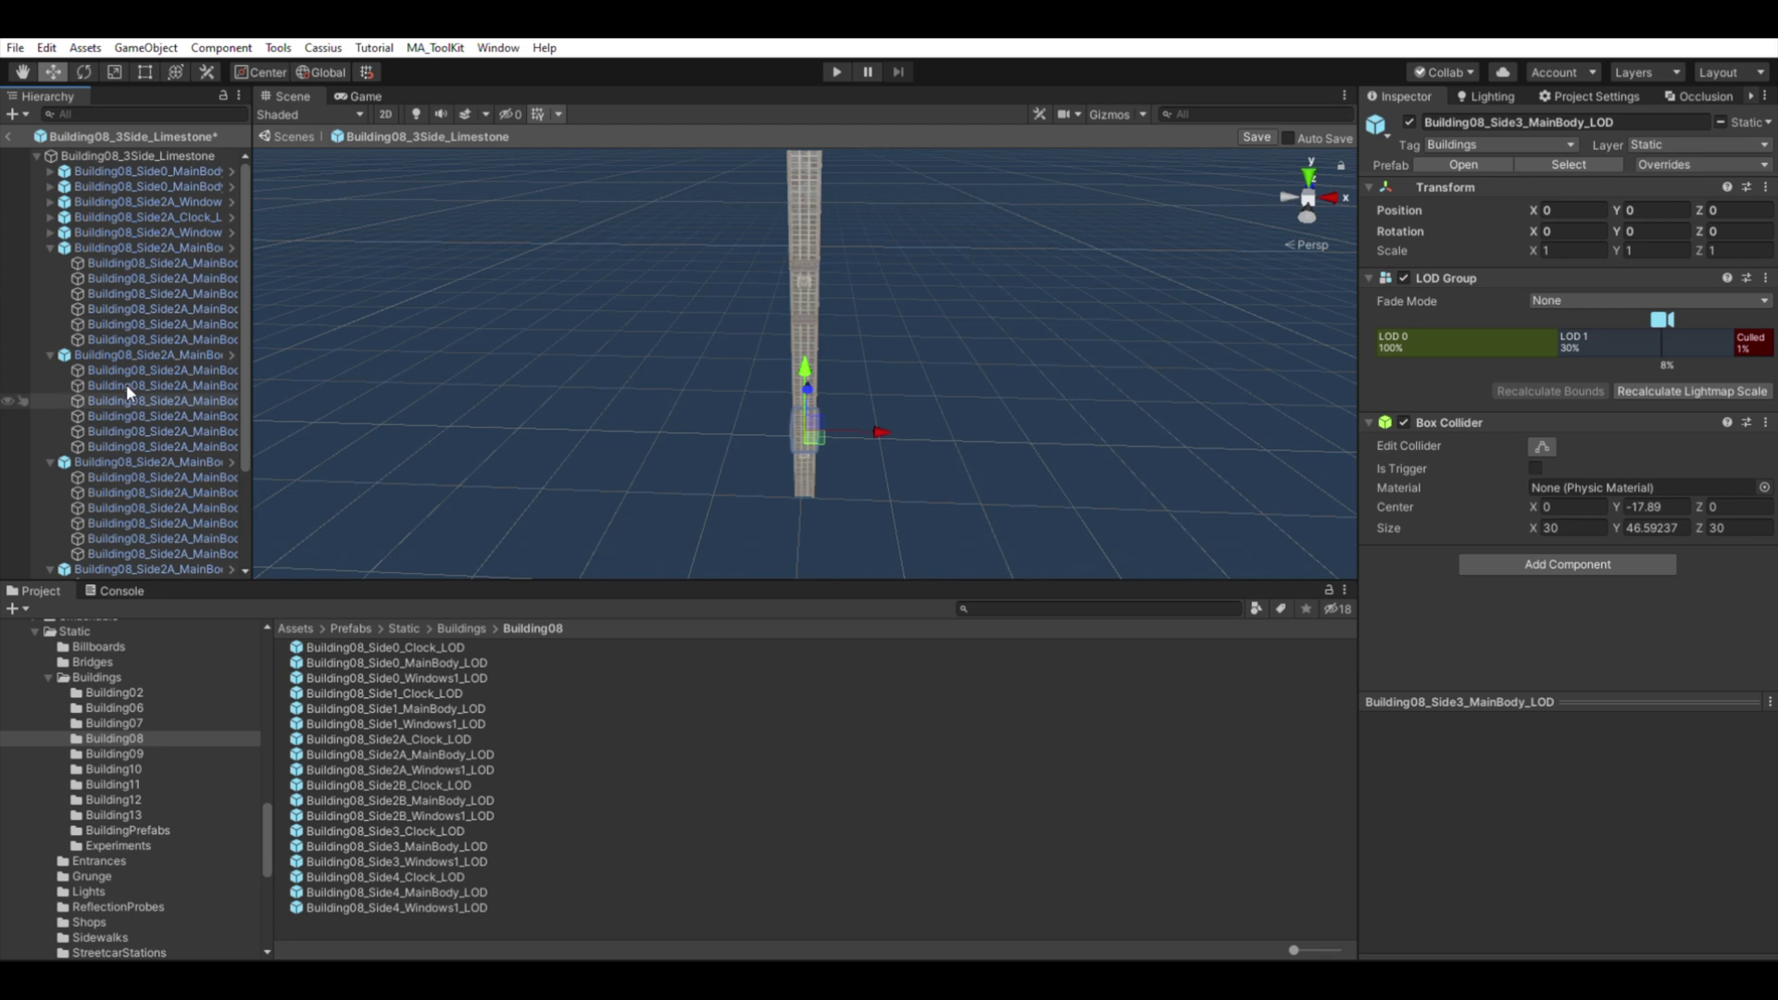
scroll(126, 385, down, 3)
click(137, 399)
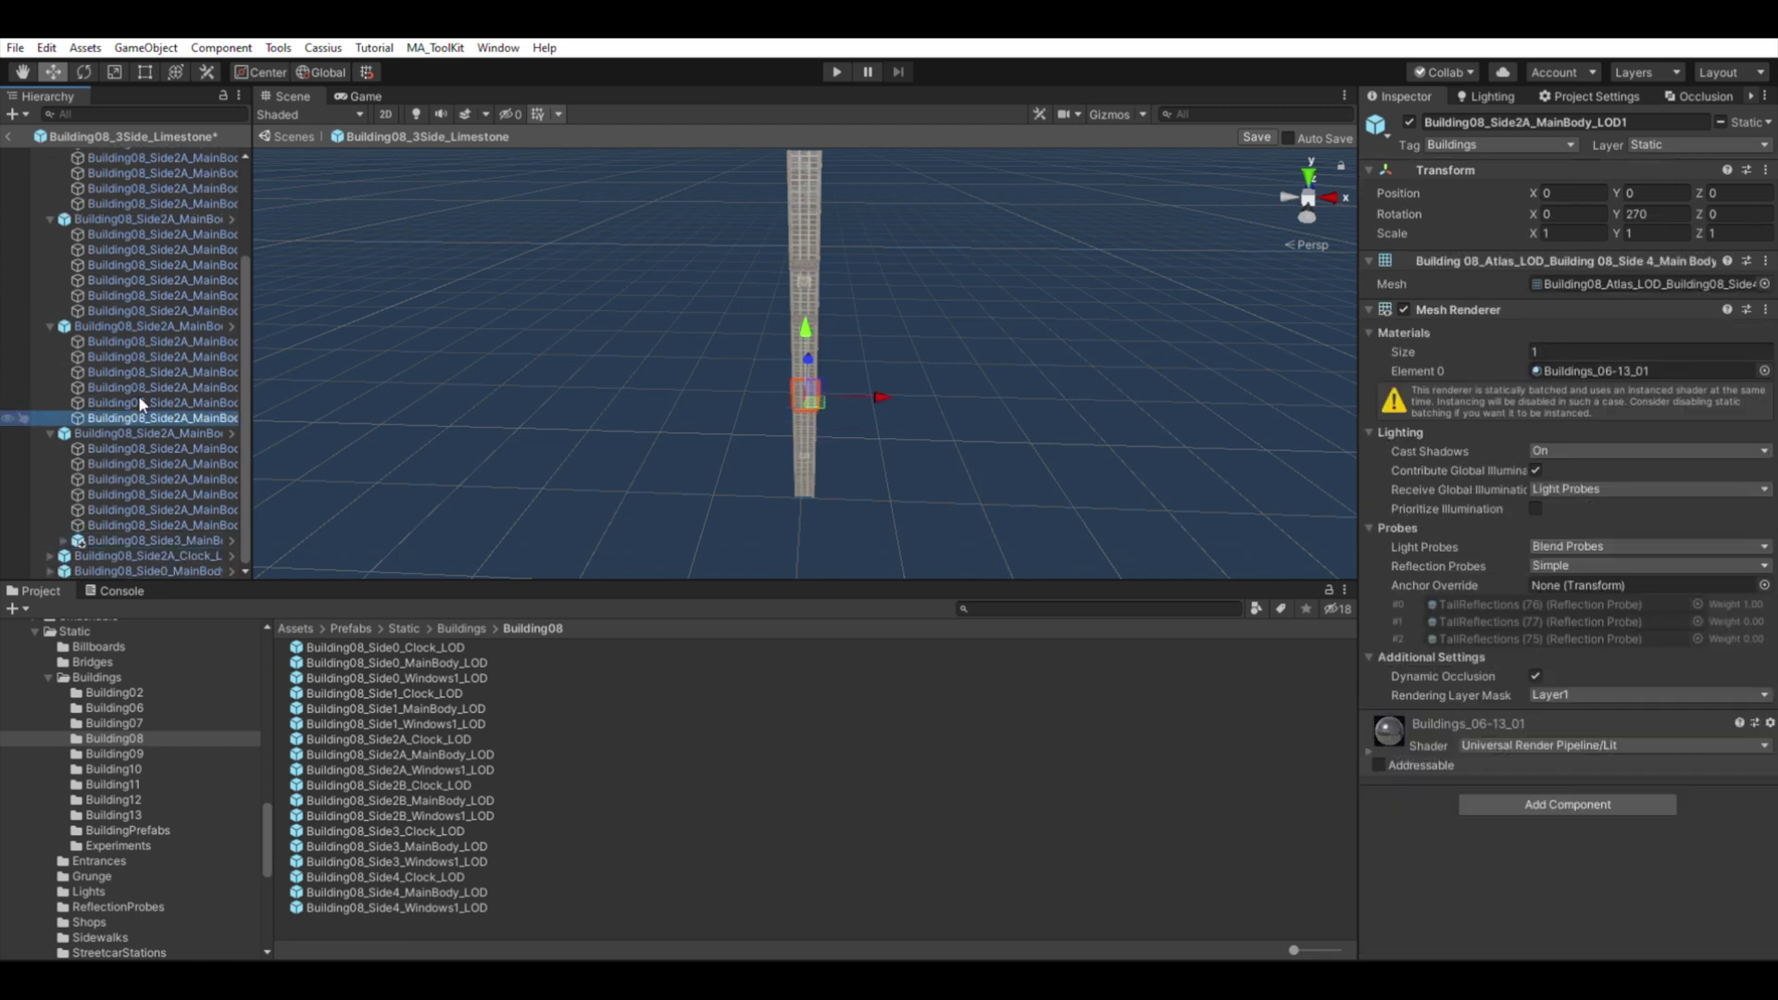
key(ctrl+v)
click(135, 287)
key(ctrl+v)
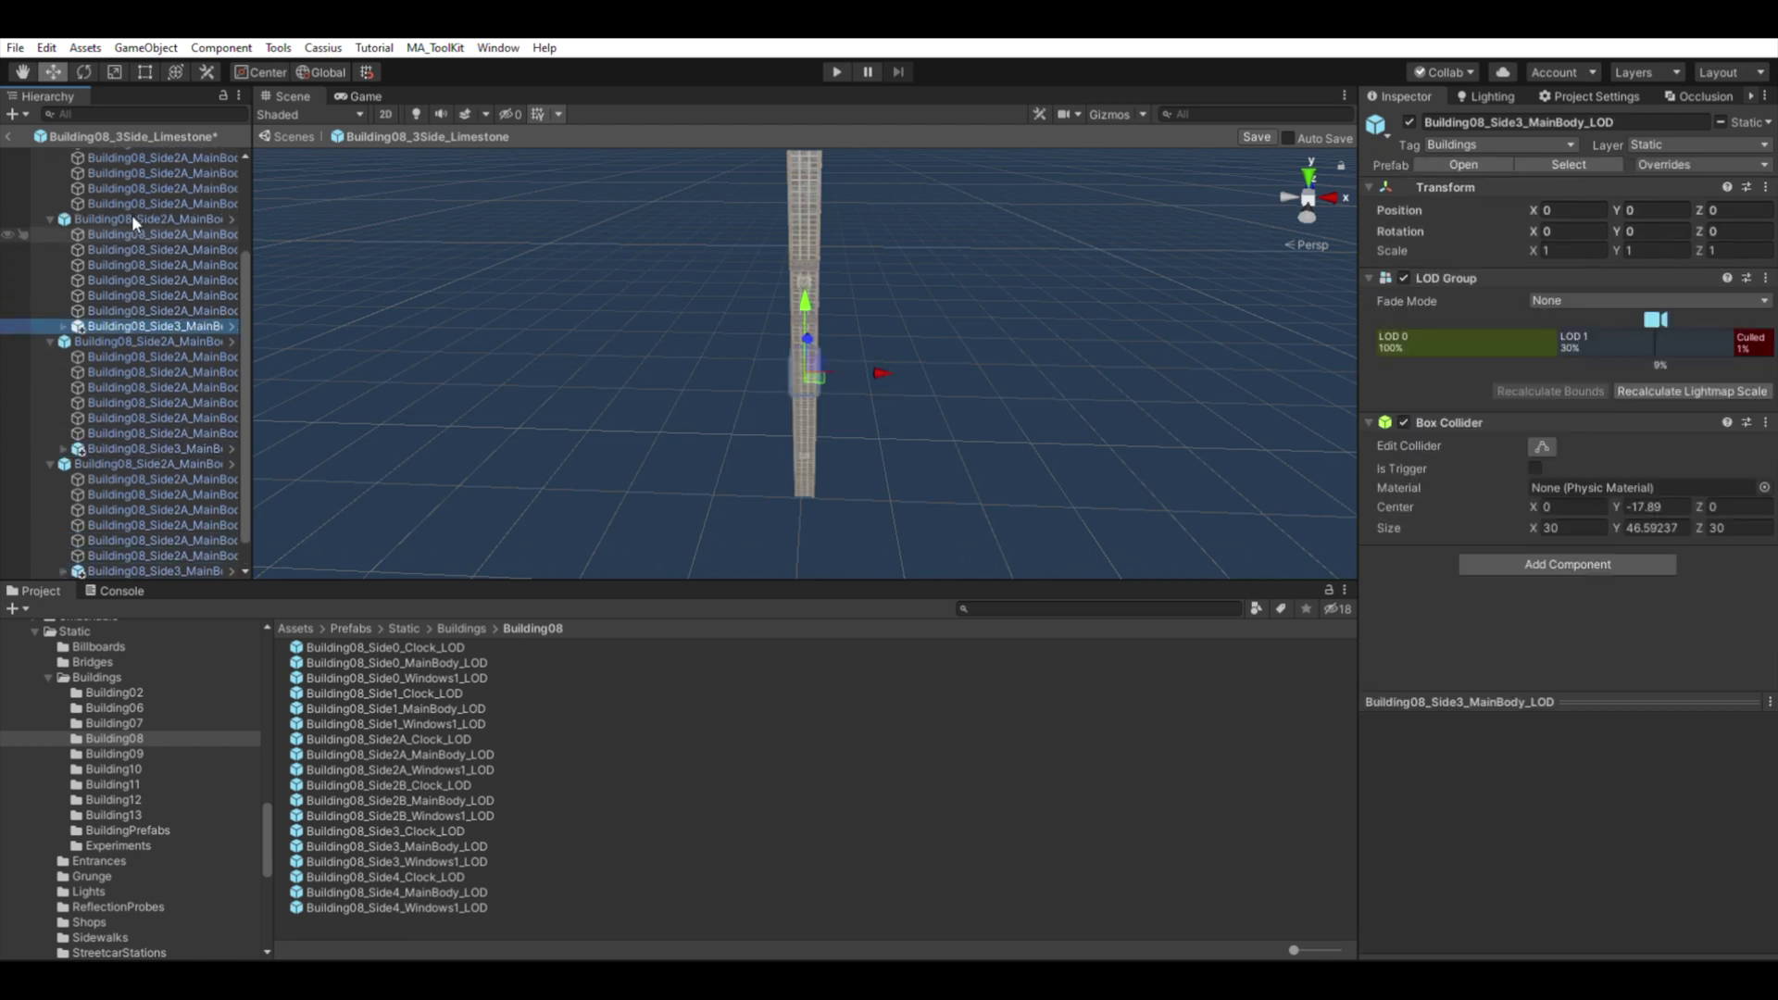
Ctrl-click to multi-select all the Side3 main body copies.
click(130, 222)
click(139, 329)
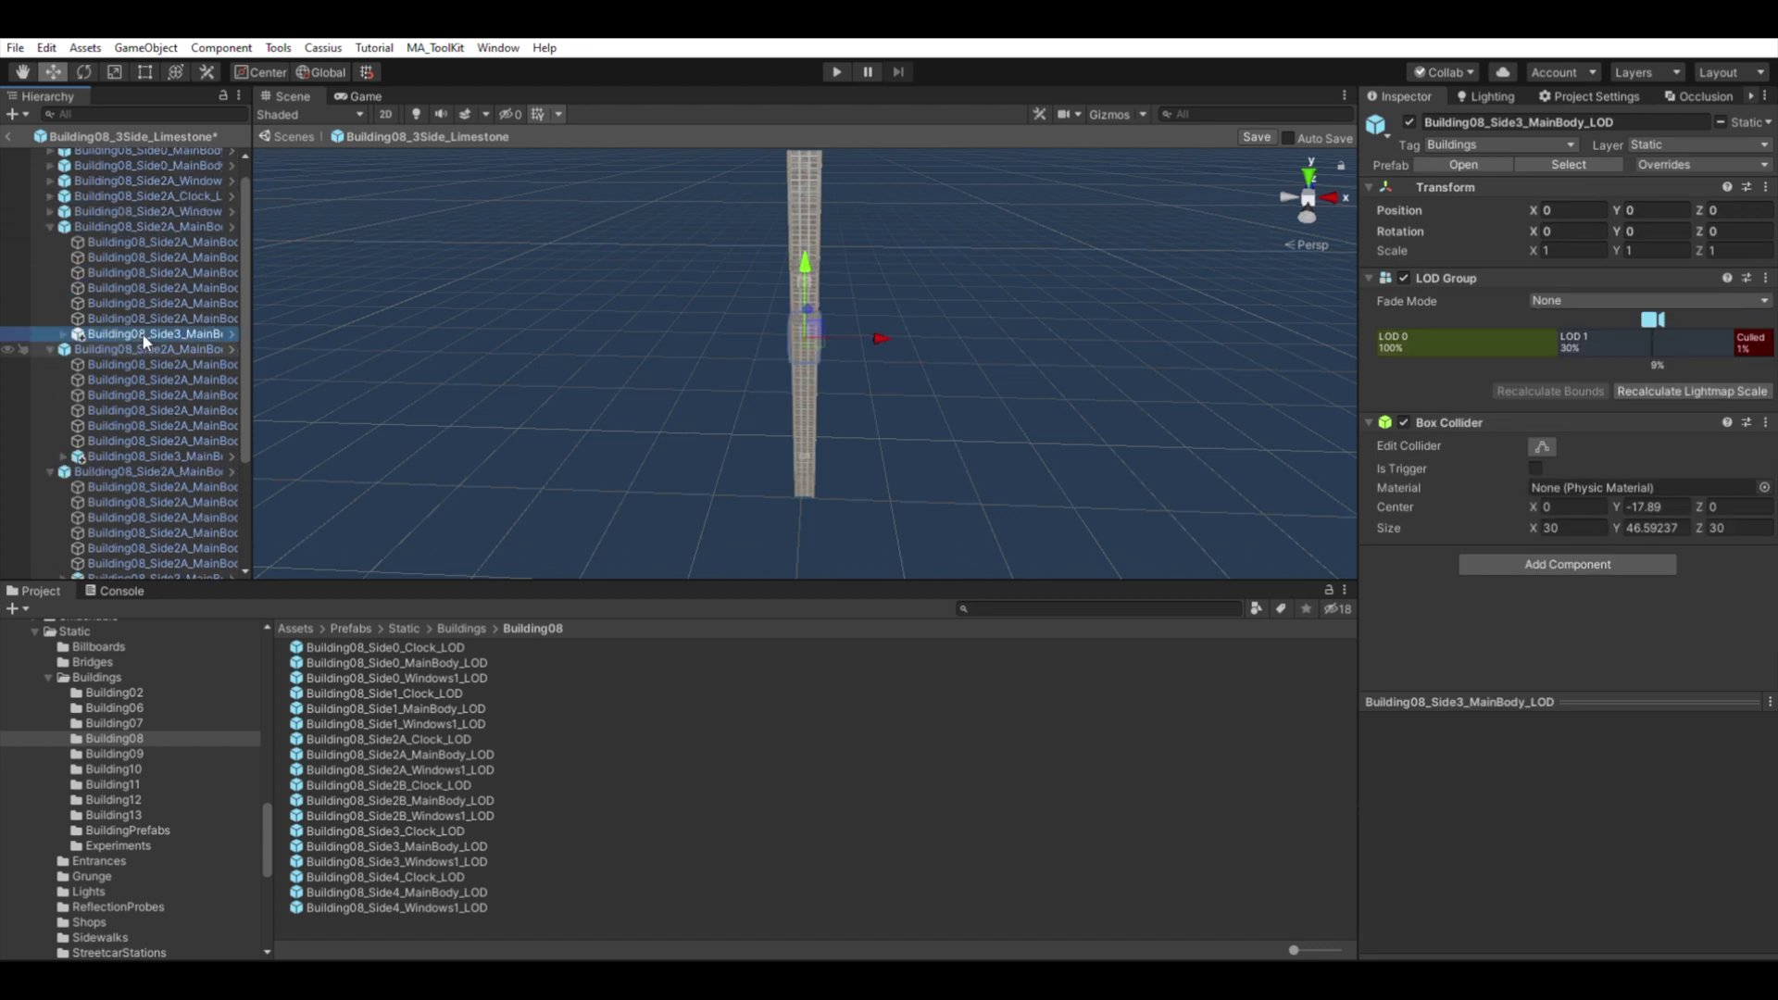
scroll(143, 341, up, 1)
scroll(153, 371, down, 3)
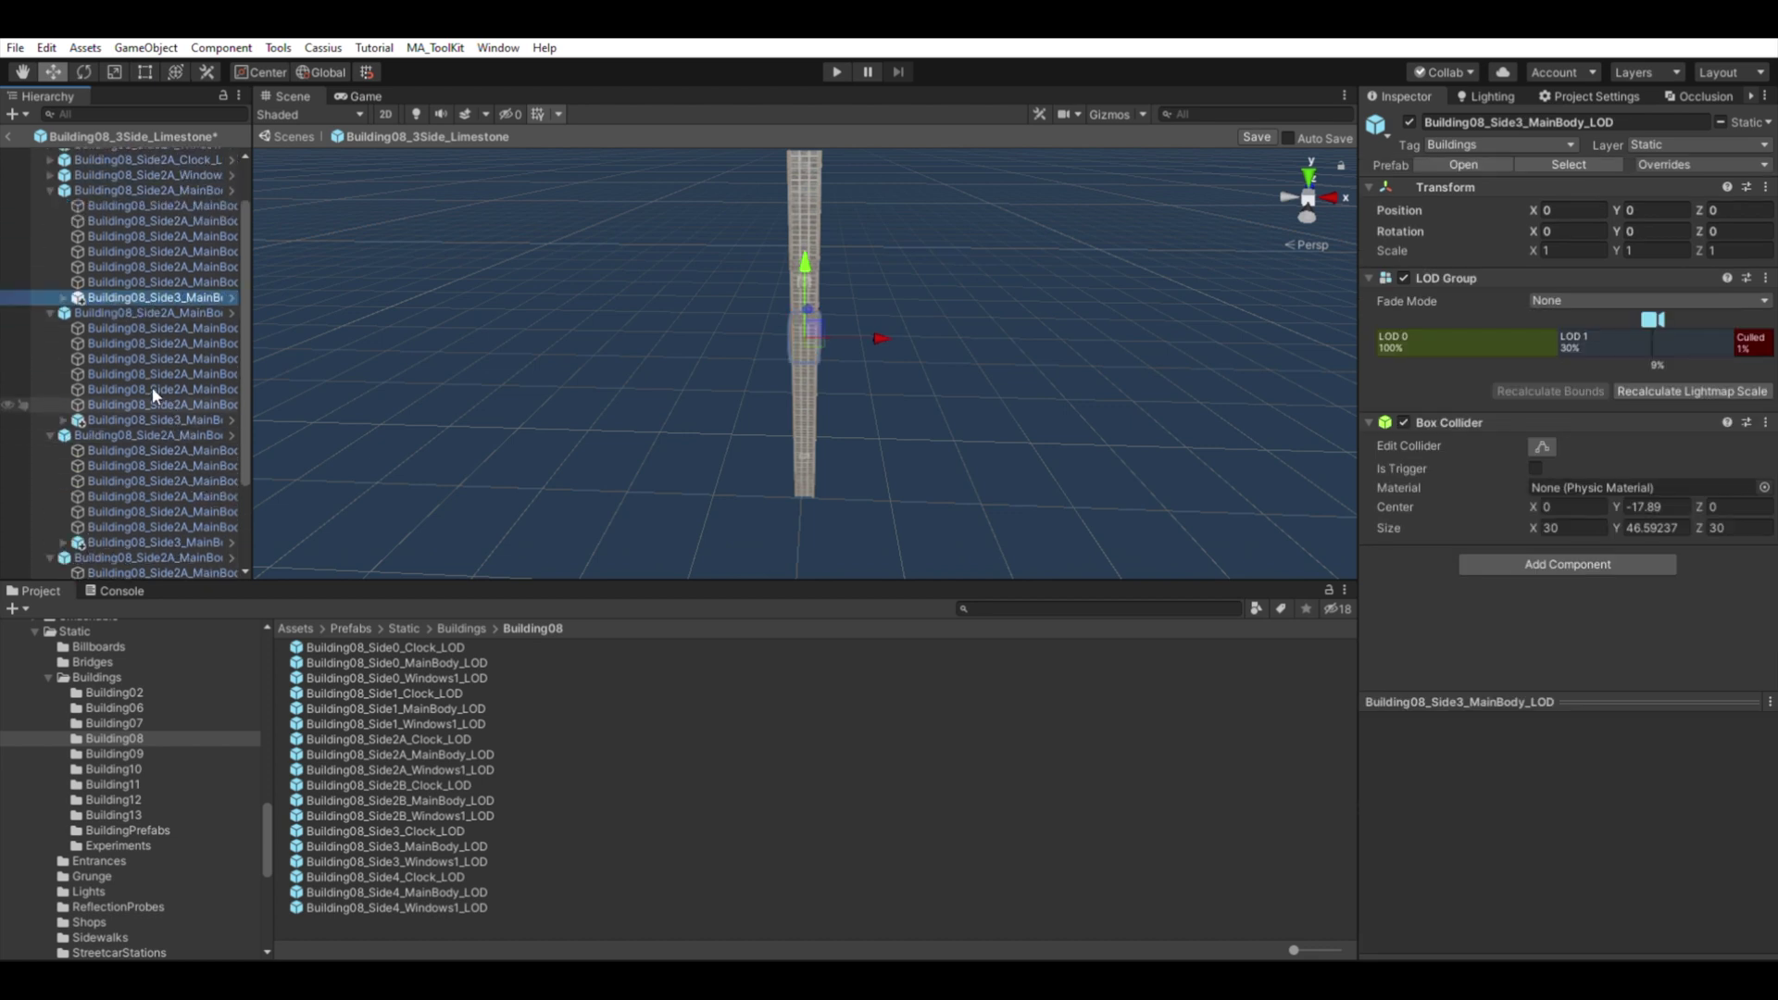
ctrl+click(152, 393)
scroll(152, 393, down, 5)
ctrl+click(148, 425)
scroll(147, 402, down, 1)
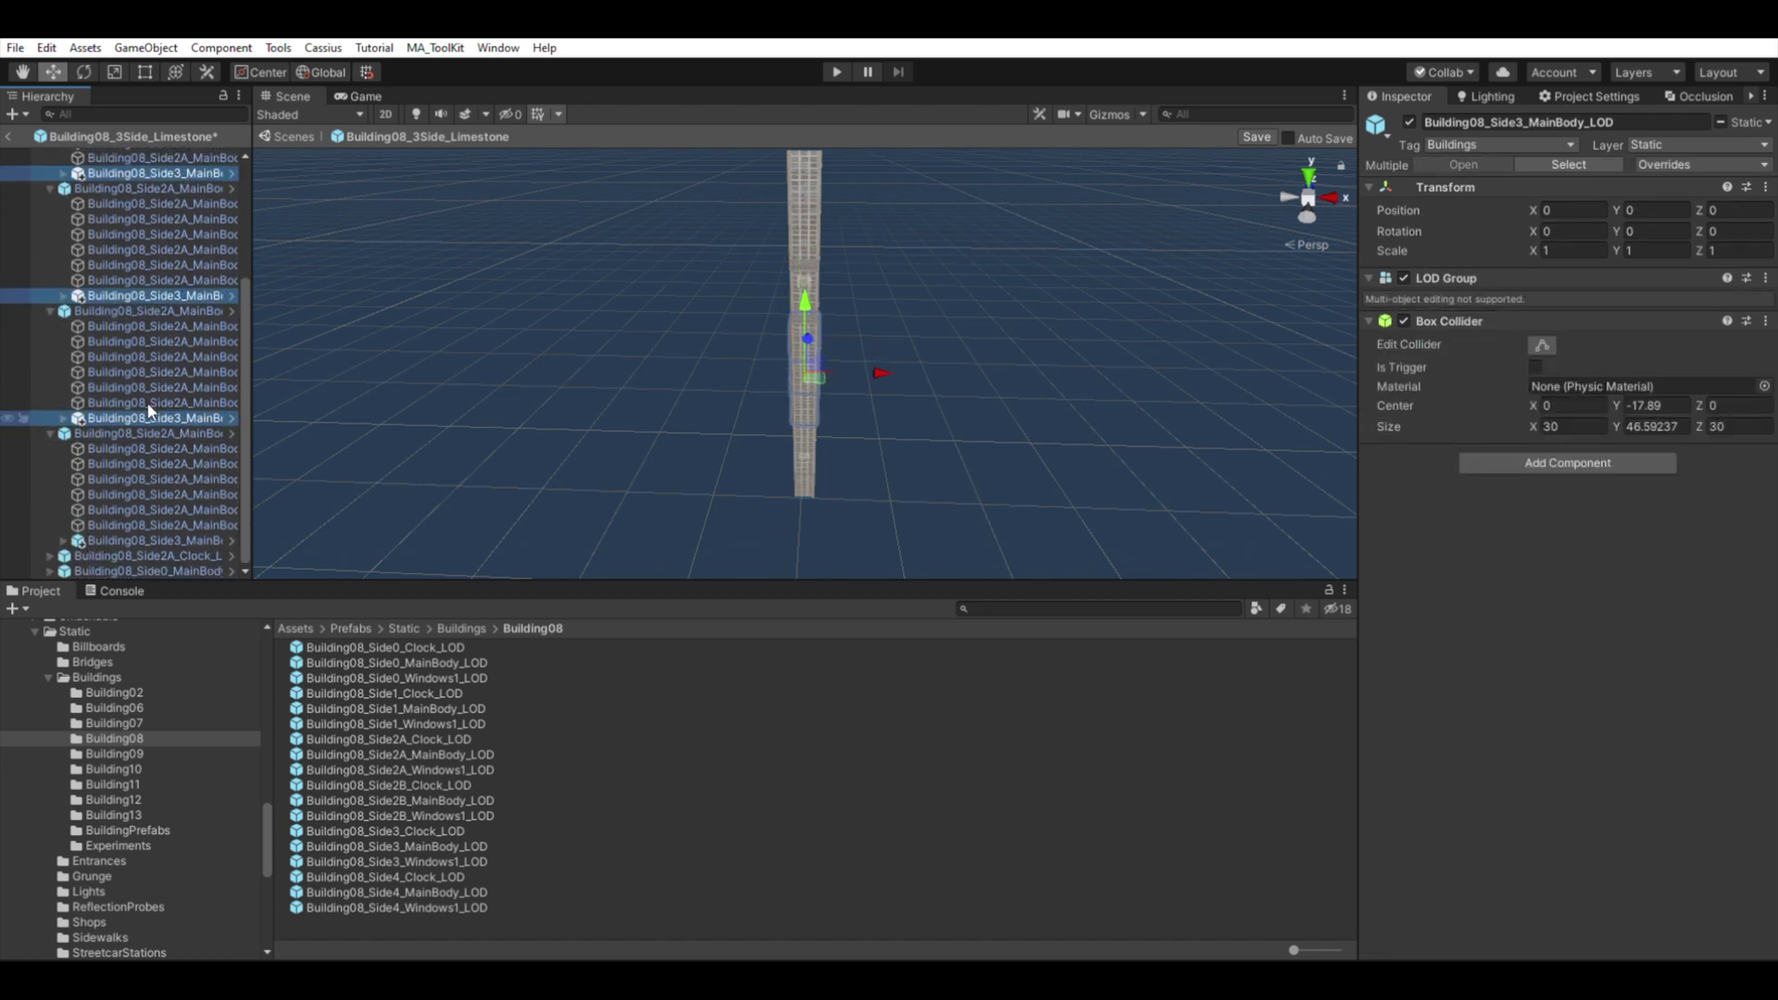
ctrl+click(135, 538)
scroll(158, 367, up, 8)
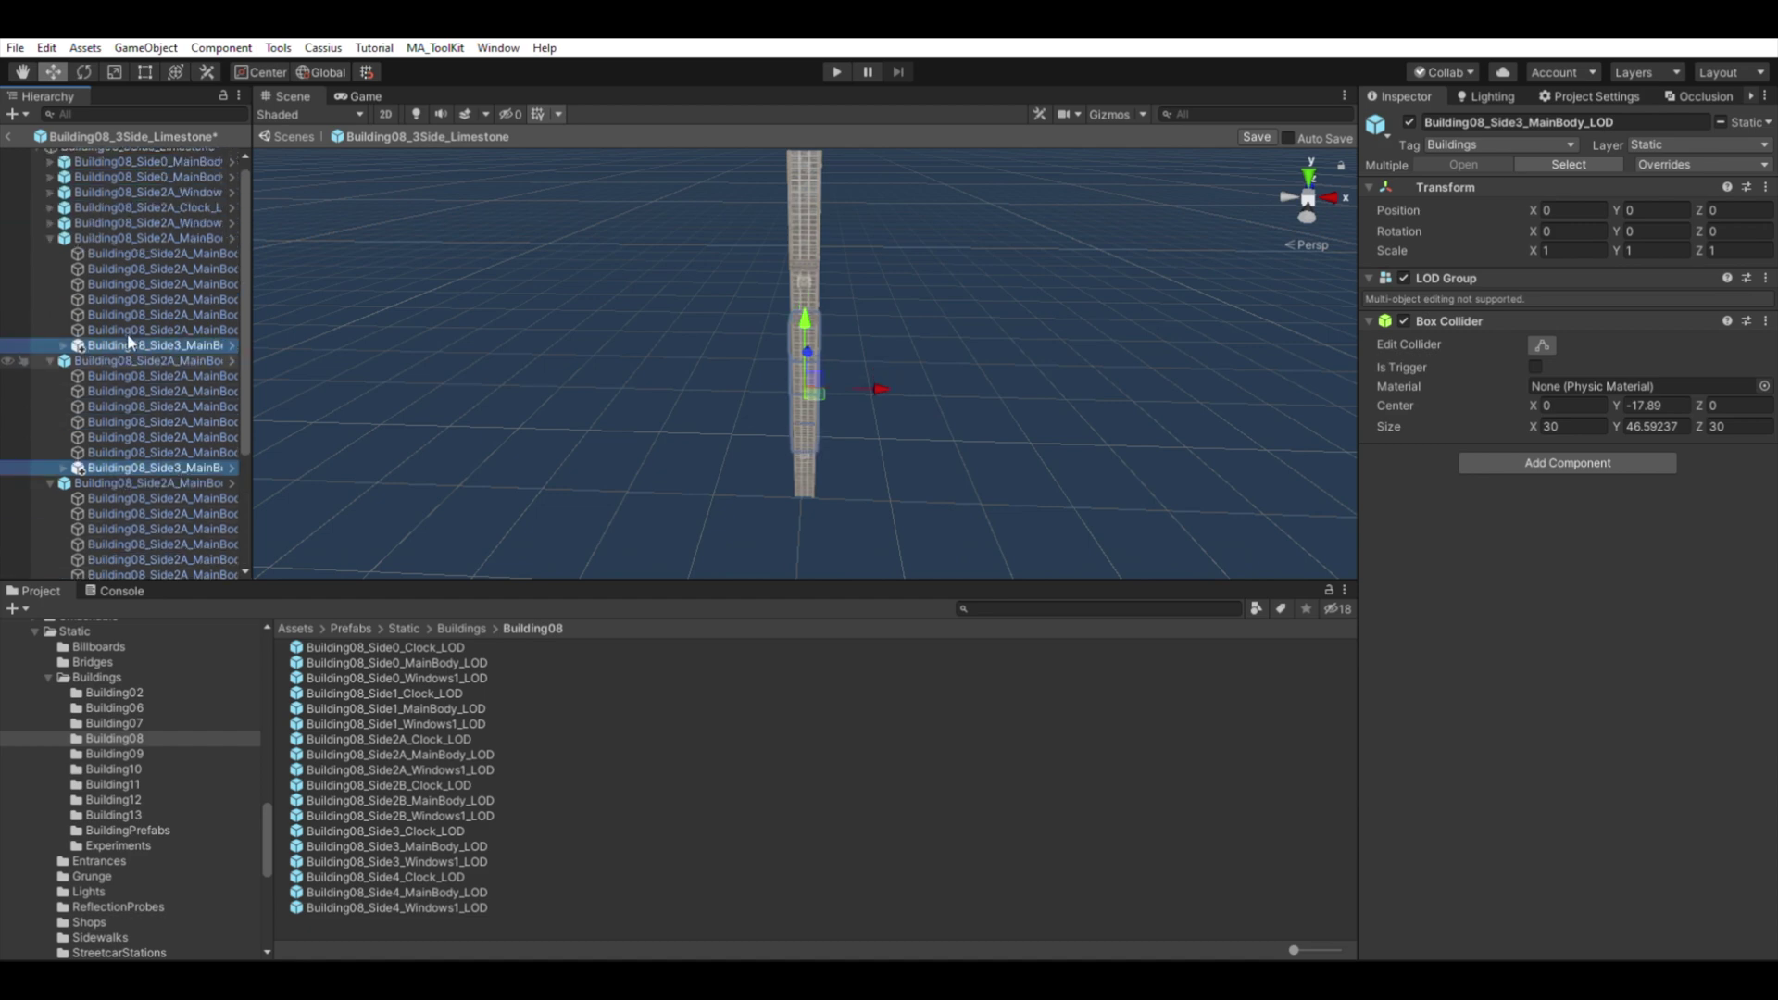
shift+click(100, 291)
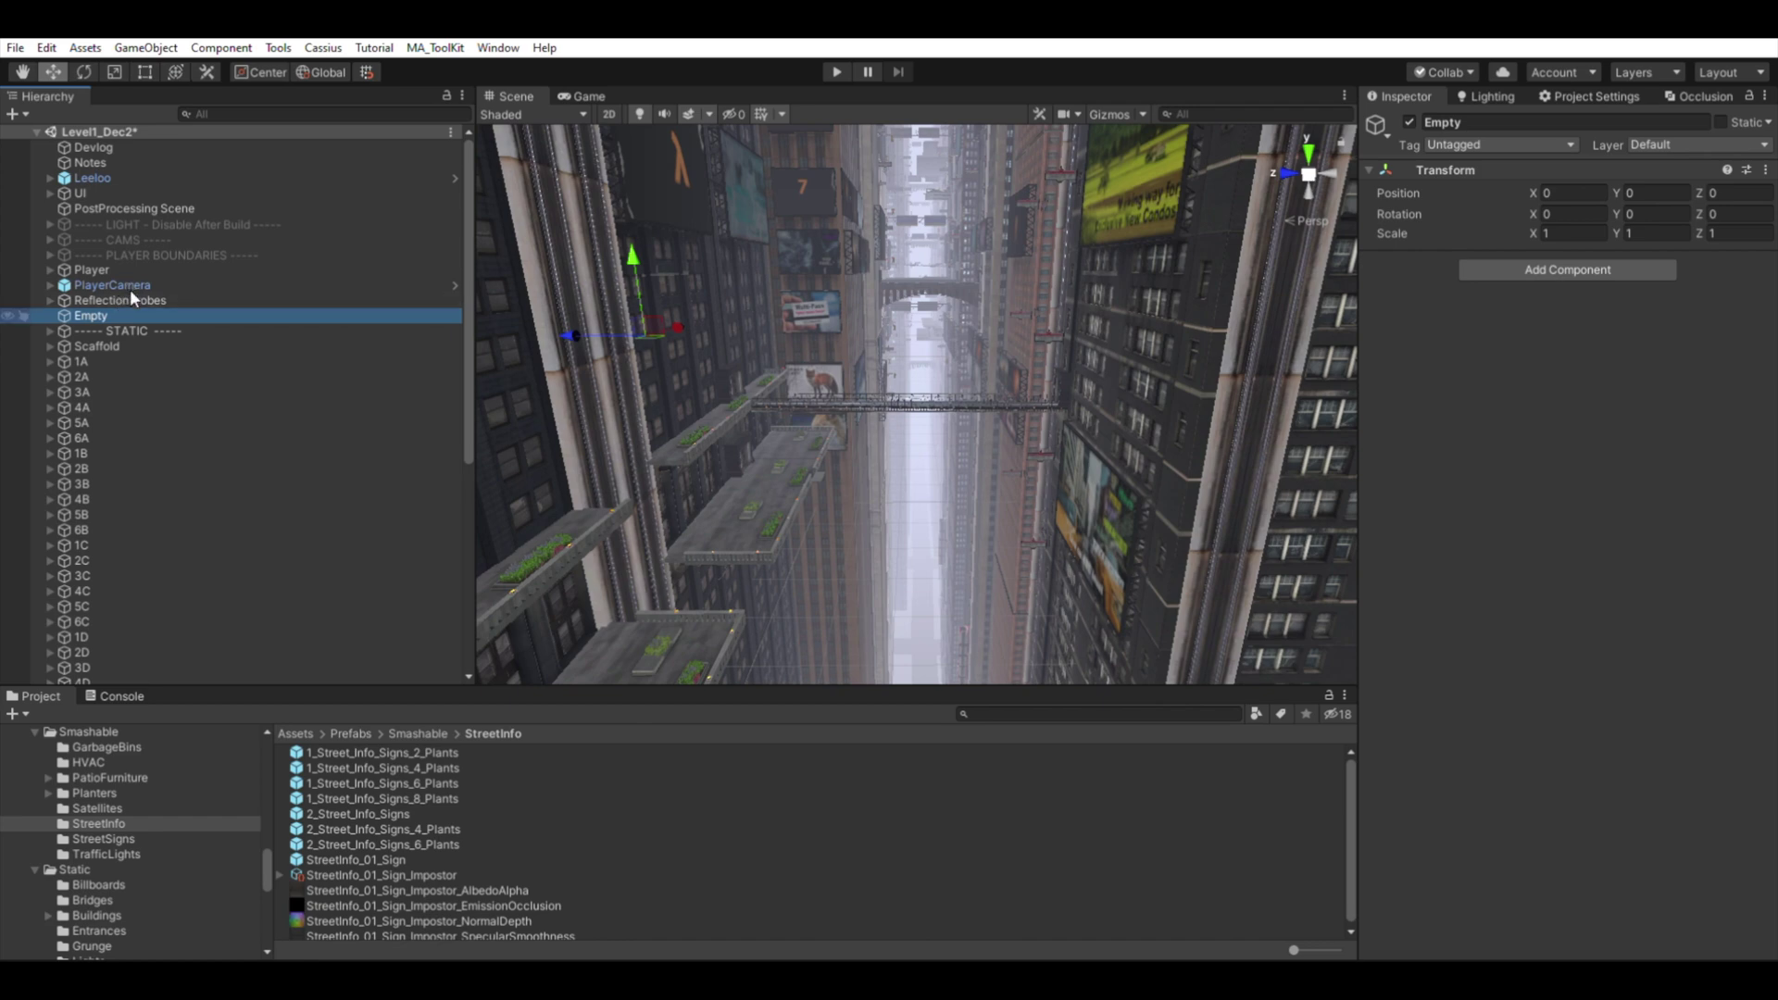
Create a child GameObject under Empty with Alt+Shift+N, then drag it out to the scene root.
key(alt+shift+n)
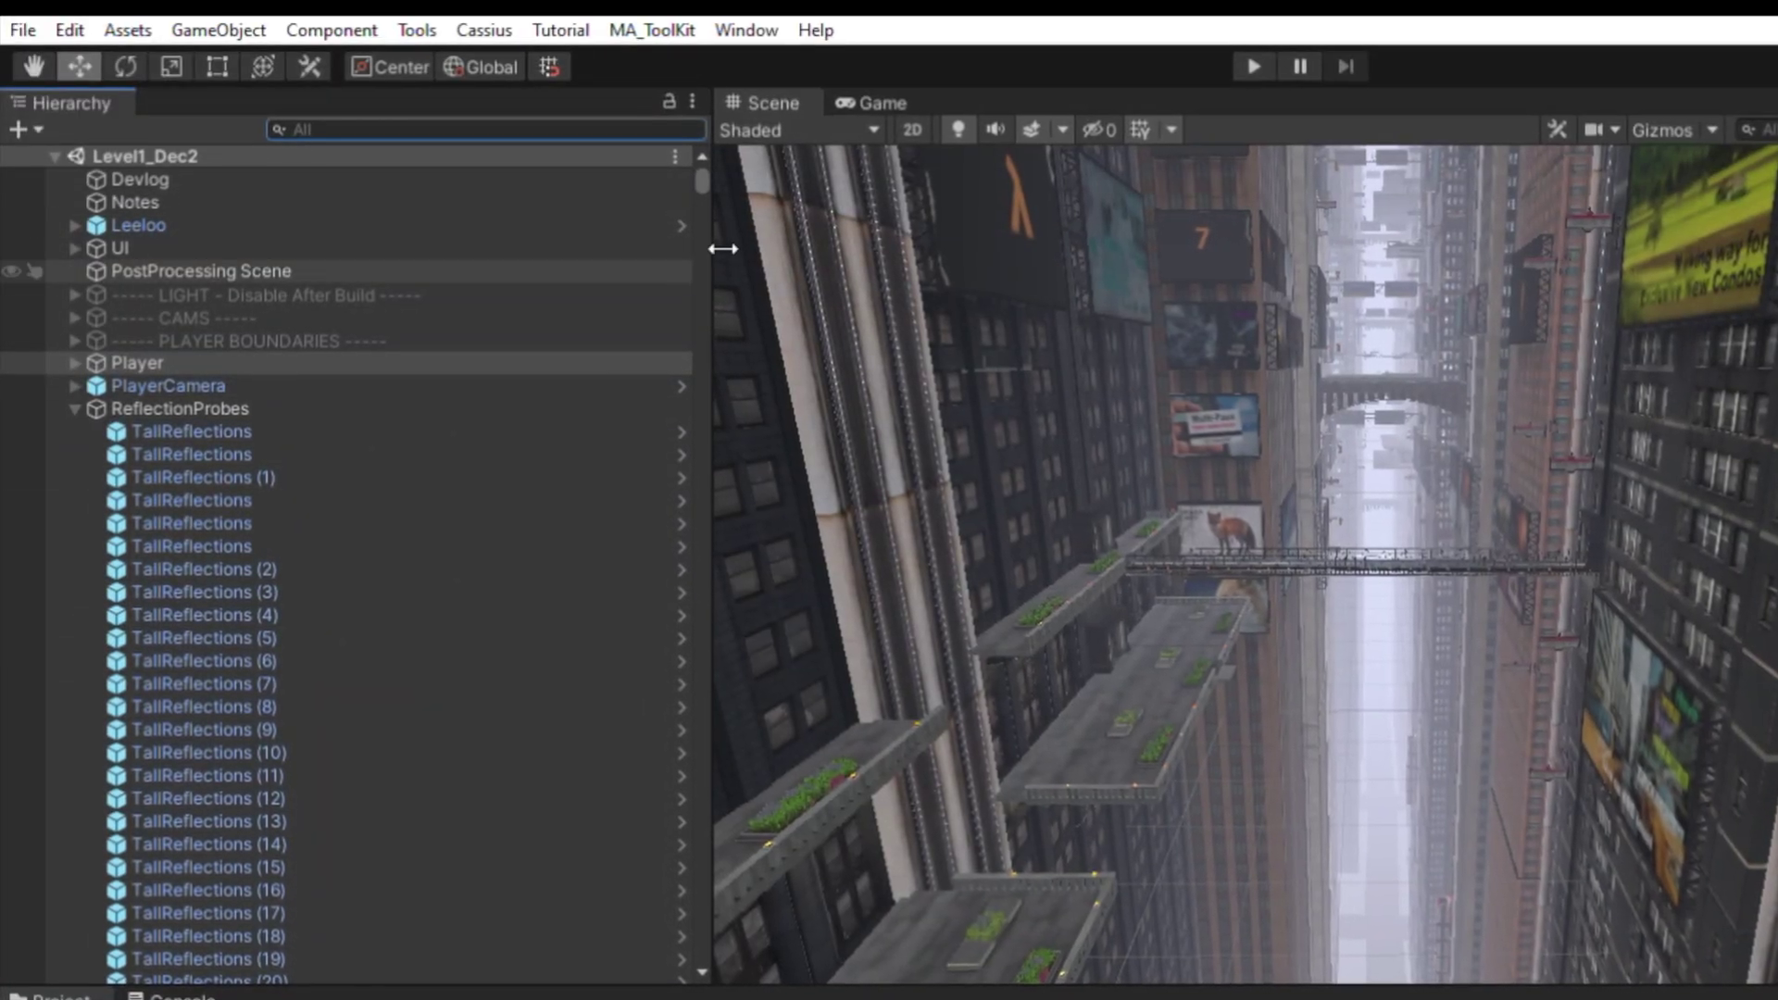
scroll(372, 465, down, 20)
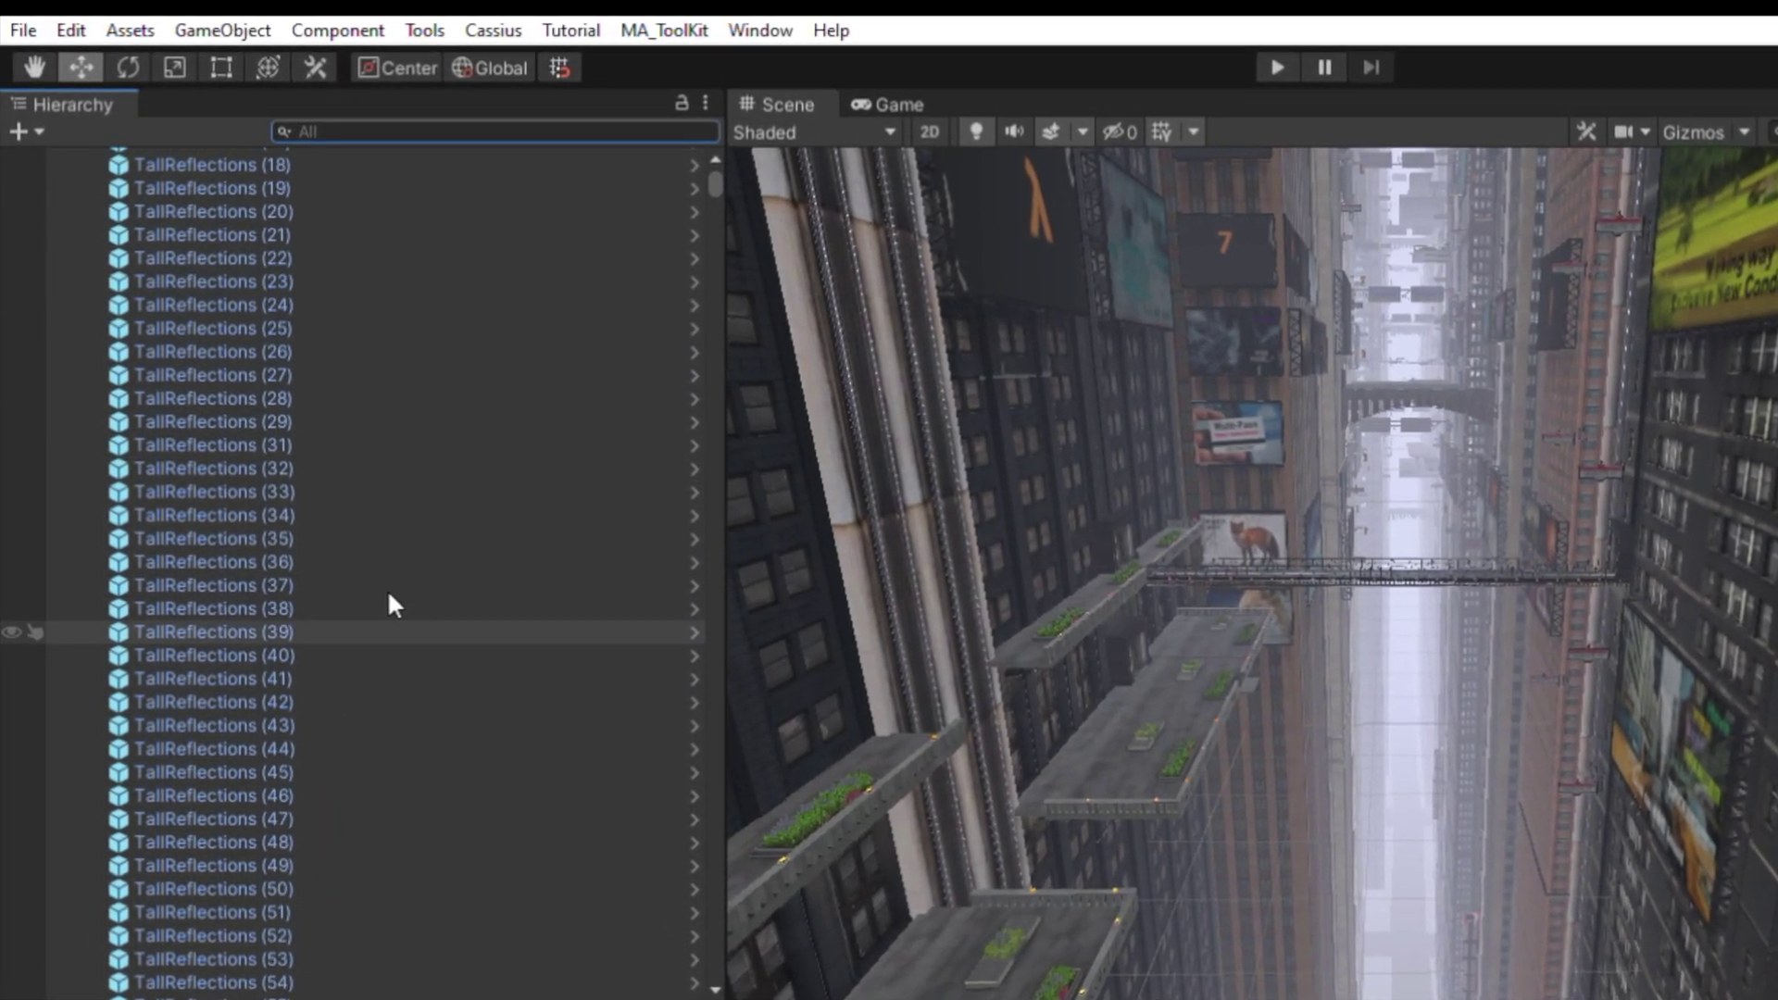
scroll(392, 600, down, 20)
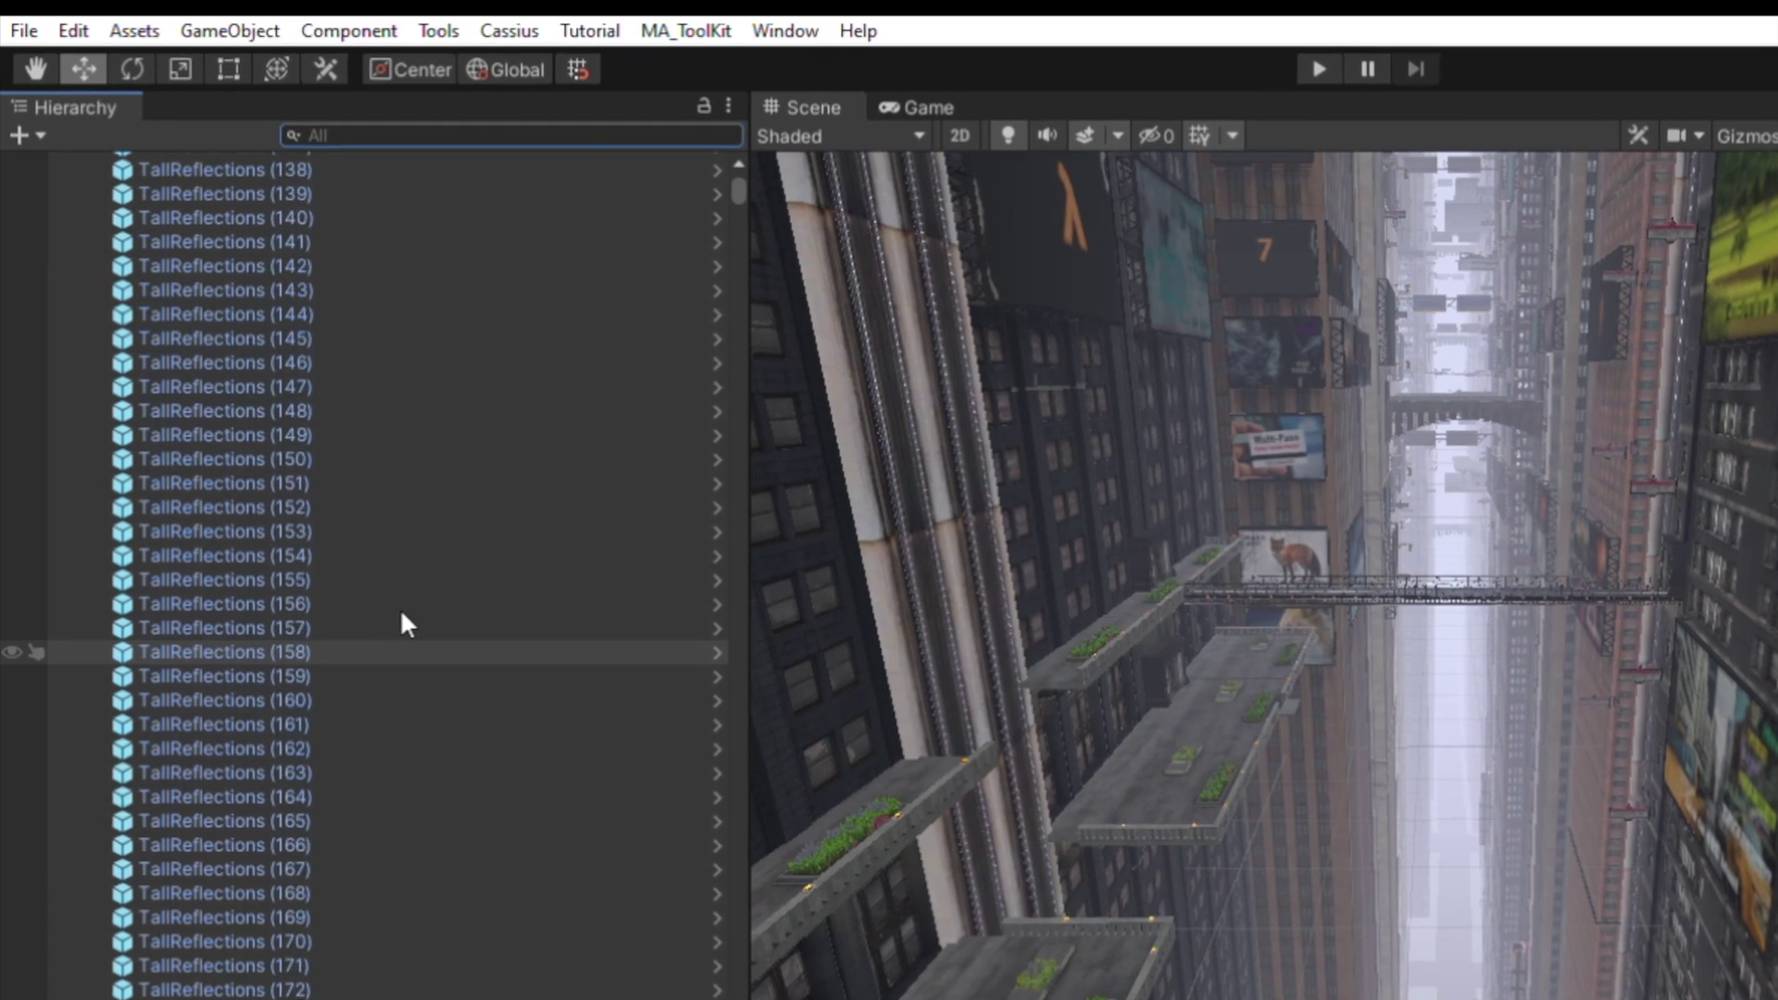
scroll(405, 618, down, 20)
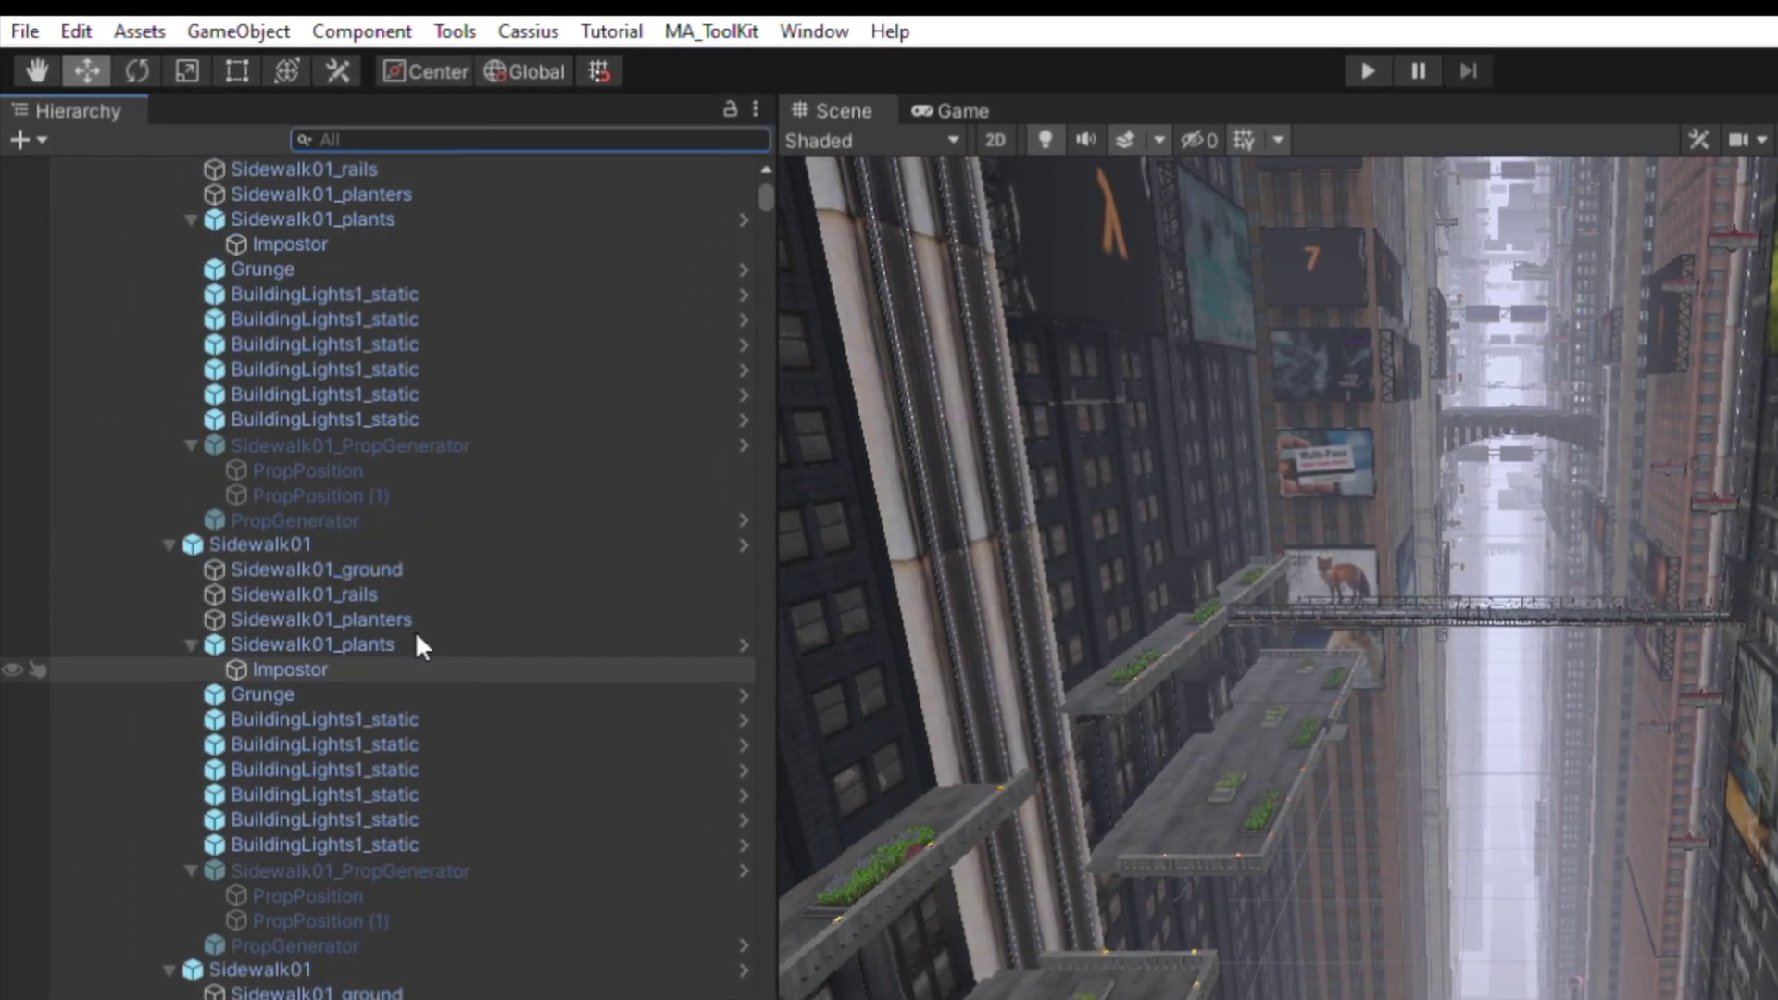
scroll(421, 641, down, 20)
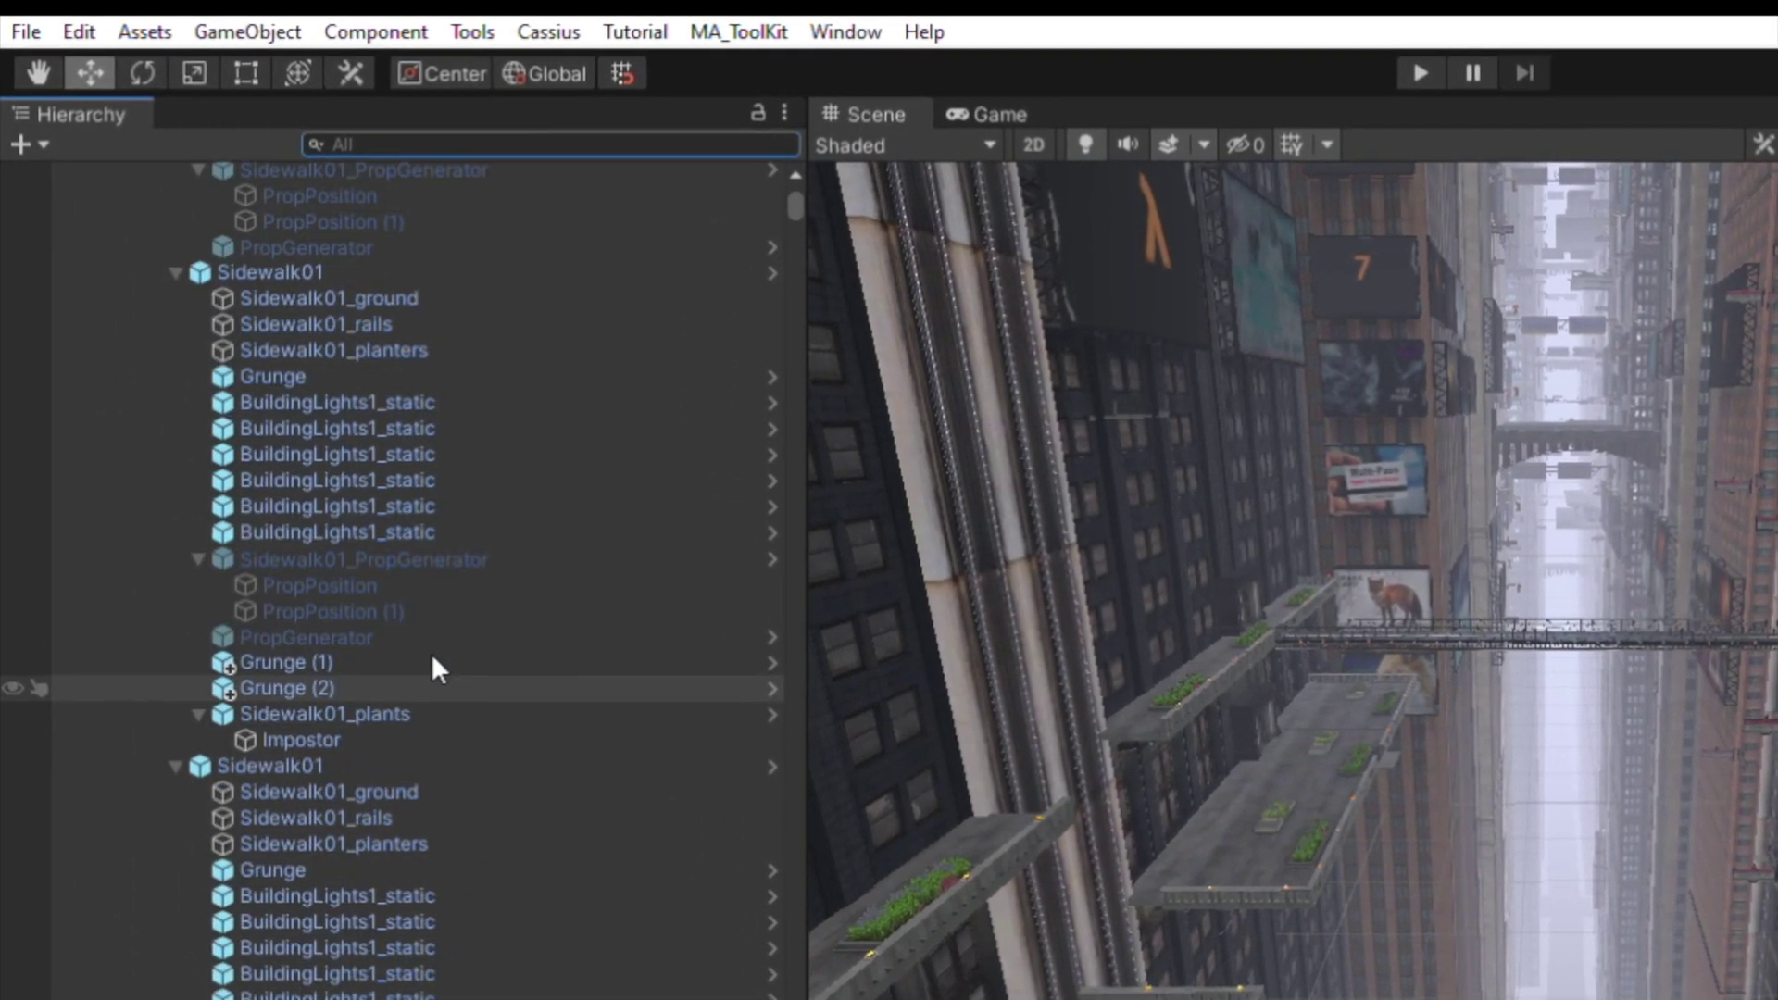
scroll(437, 667, down, 15)
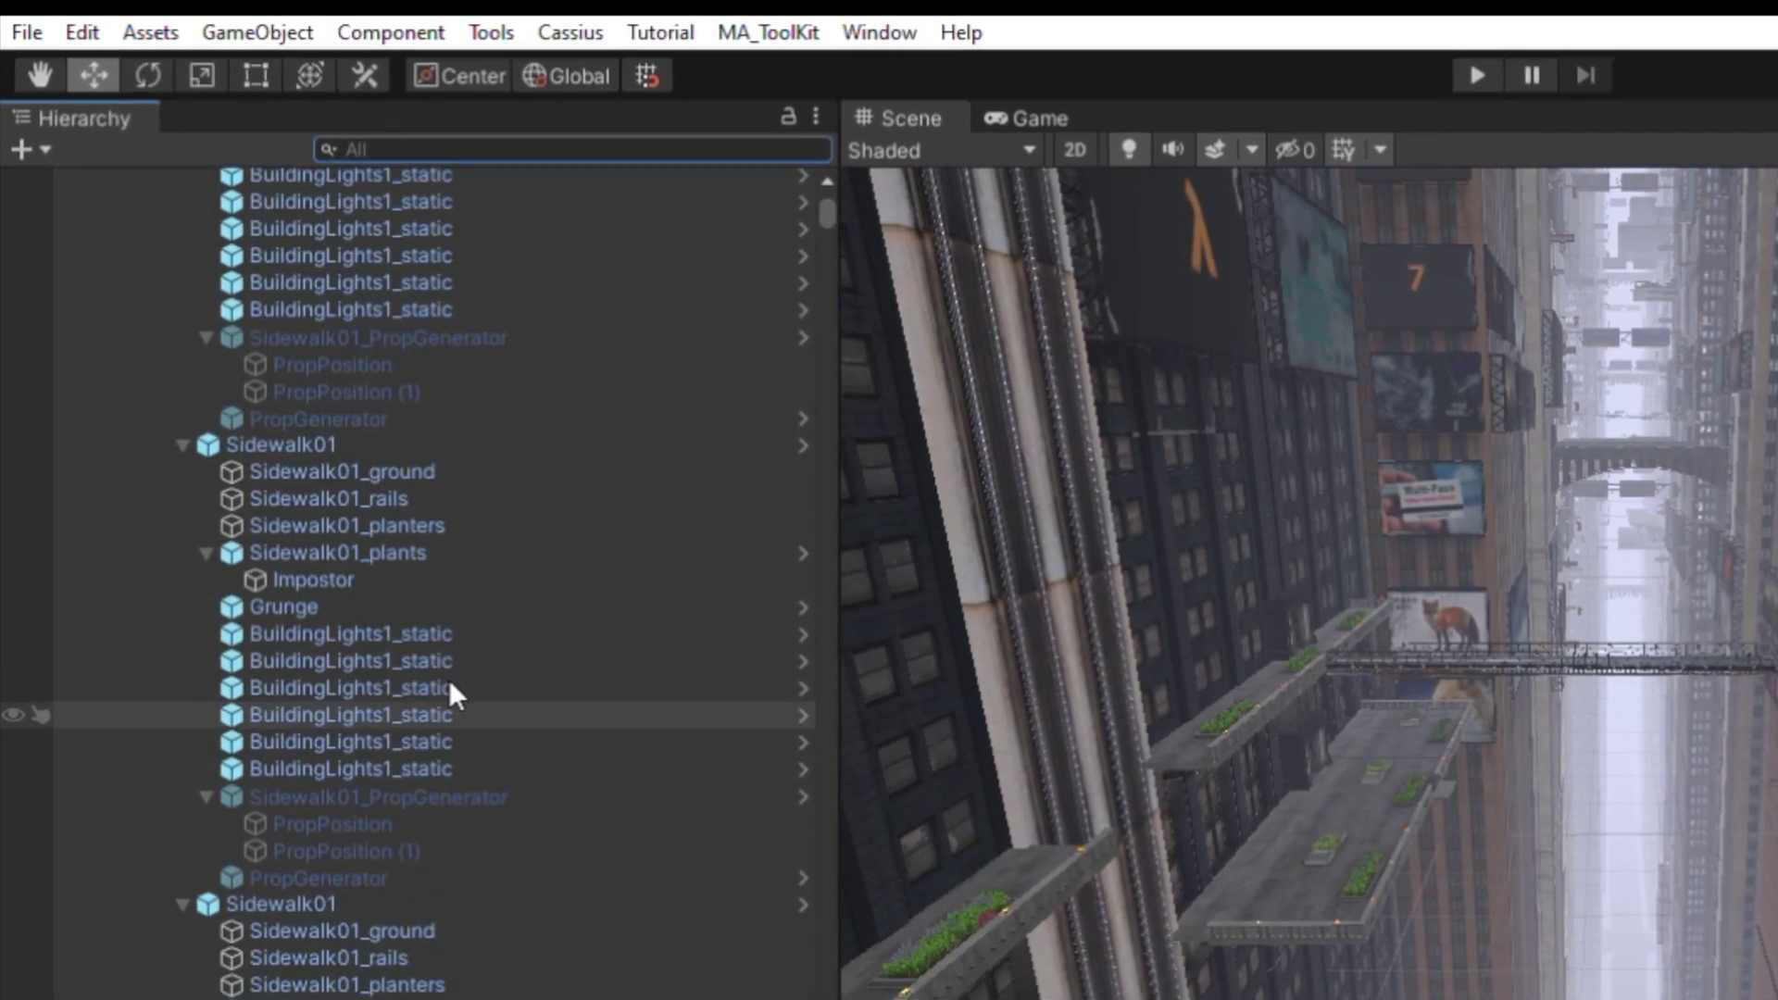
drag(838, 204, 906, 999)
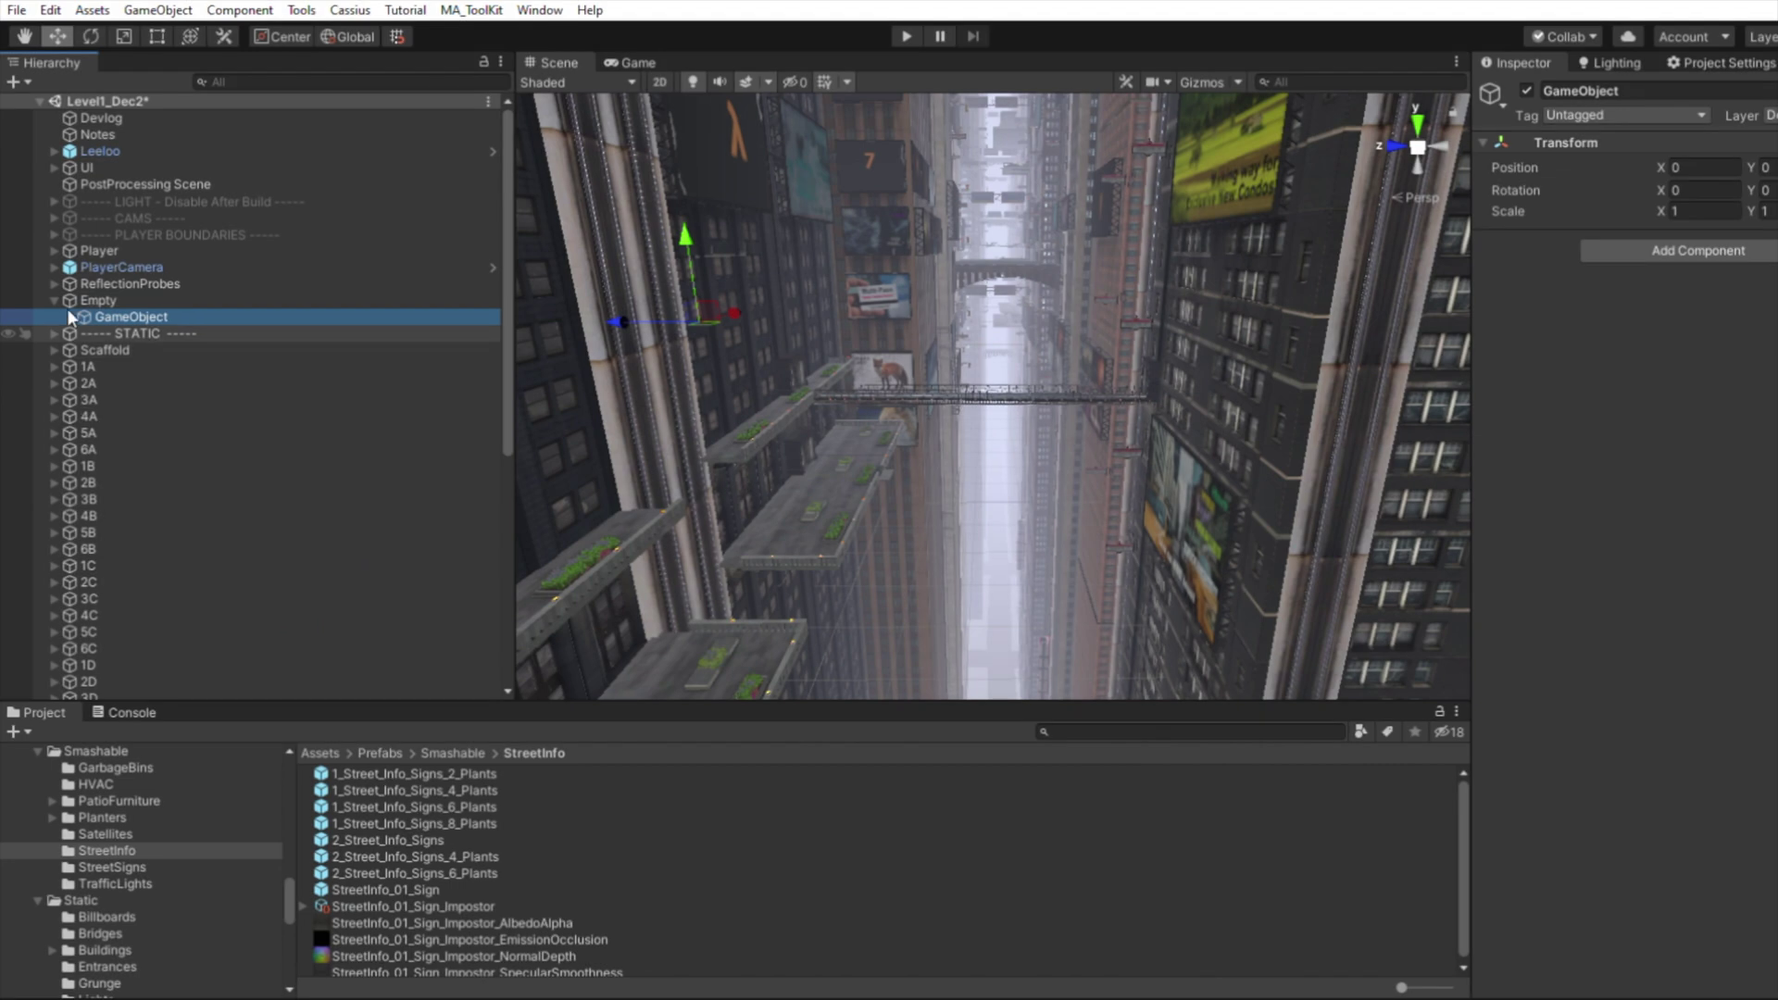
drag(67, 309, 104, 288)
click(104, 306)
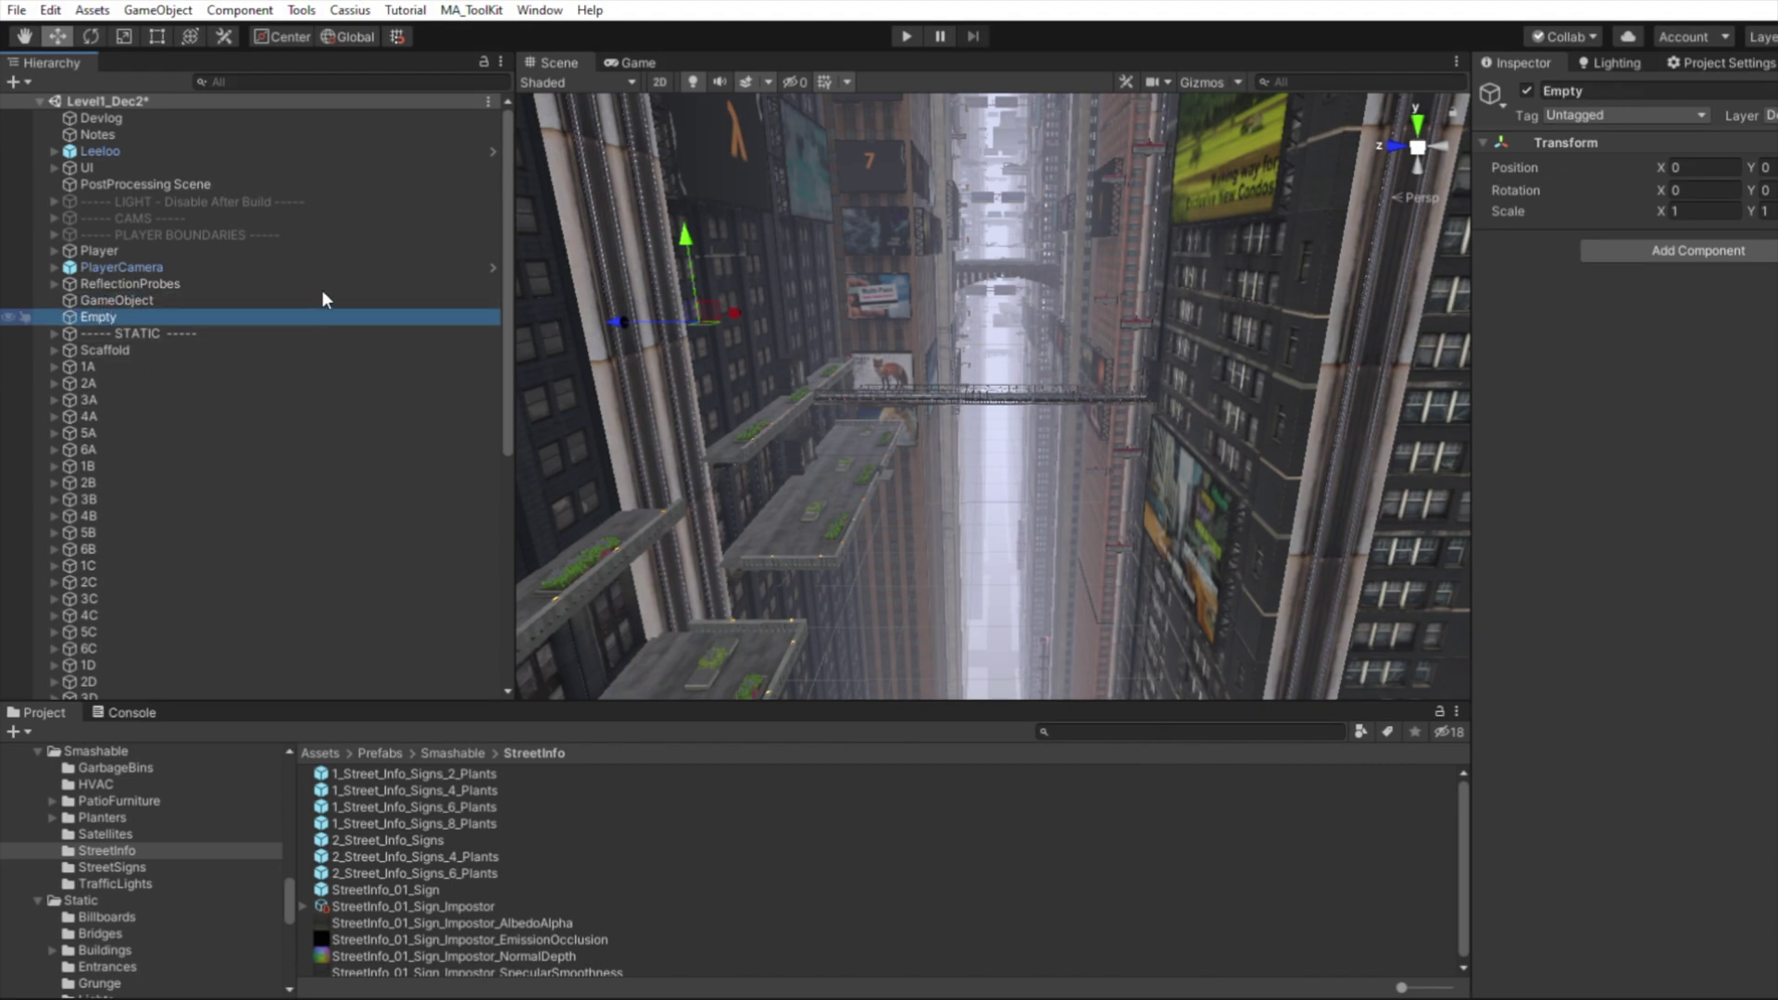
Delete Empty and rename GameObject to '------ BUILDINGS ------'.
key(Delete)
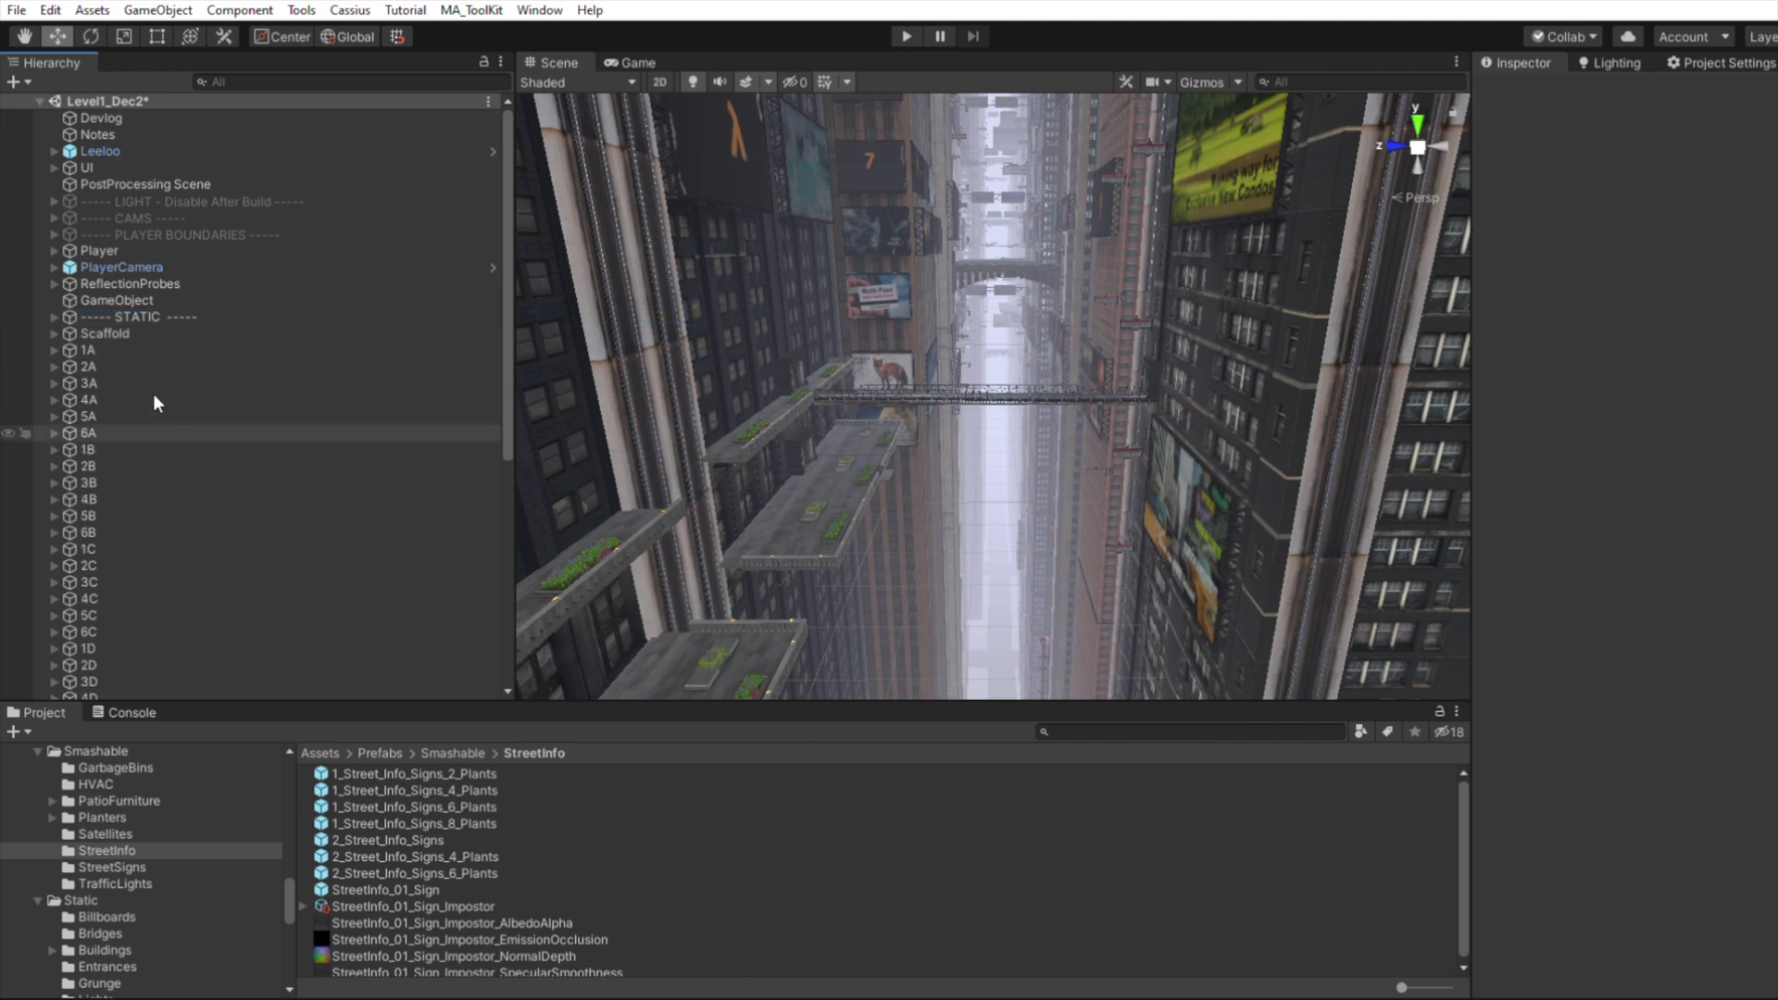
click(107, 296)
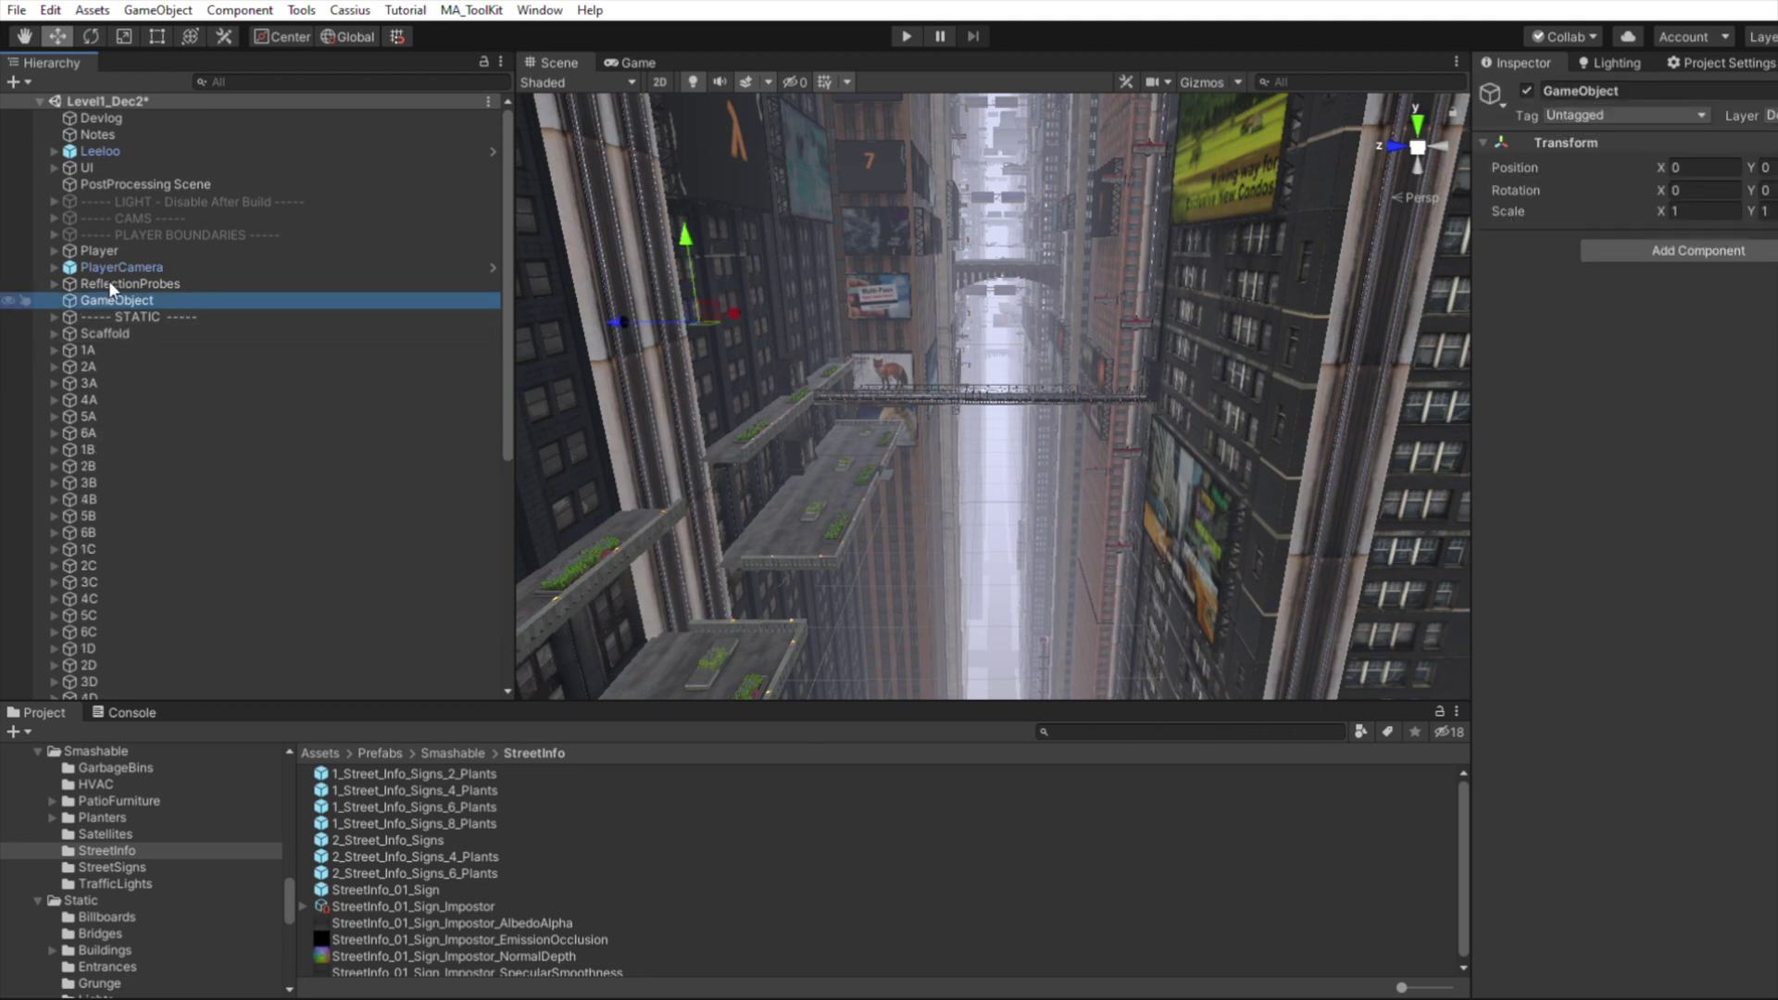
click(119, 298)
text(------)
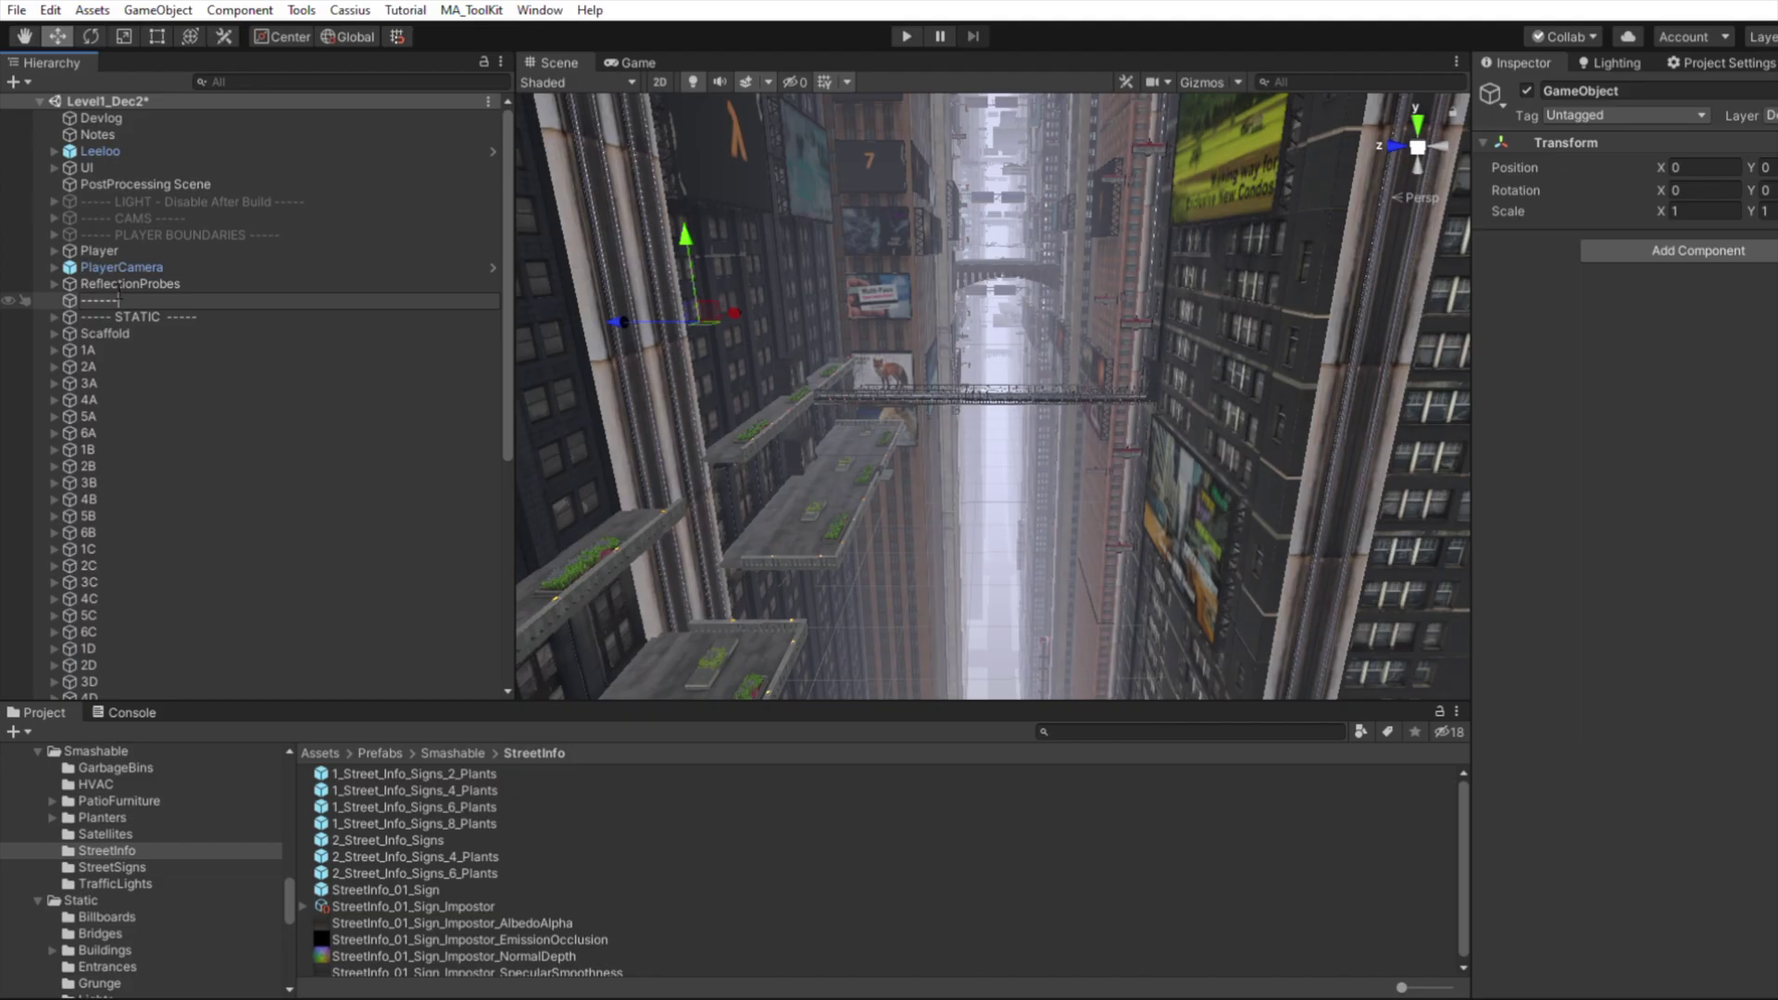
text( BUILDINGS -----)
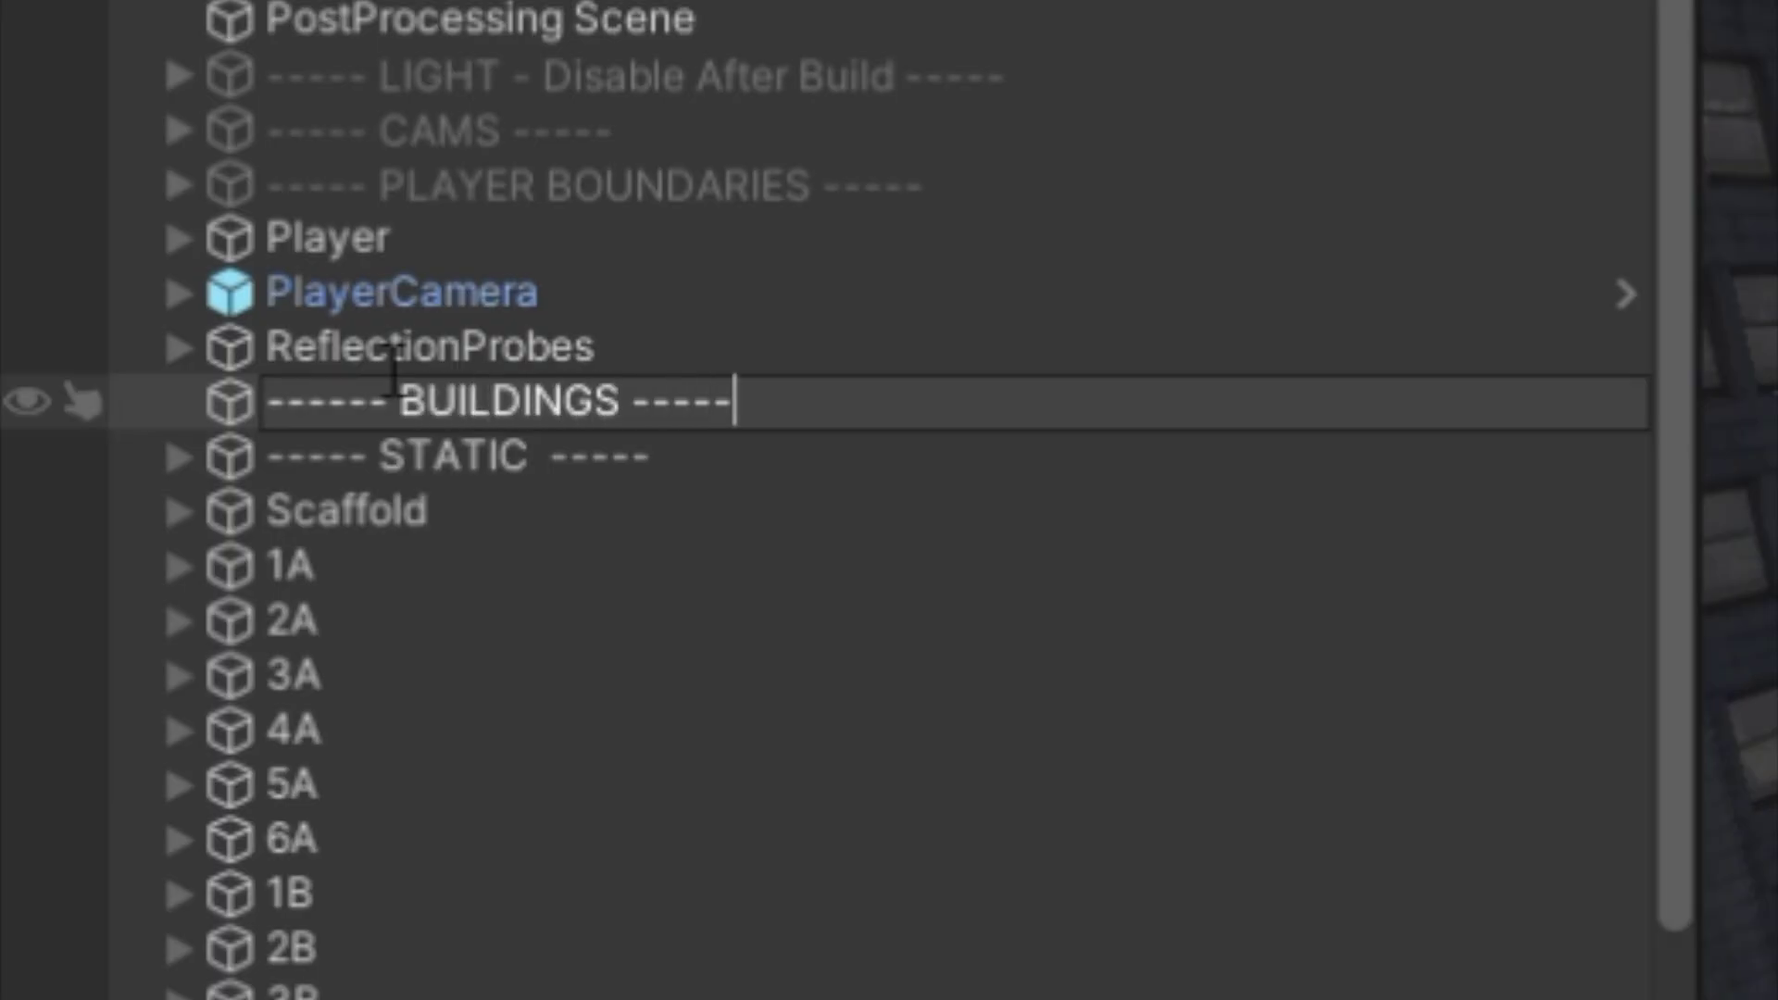
text(-)
key(Return)
Parent STATIC through 6E under the BUILDINGS separator and collapse it.
scroll(126, 486, down, 10)
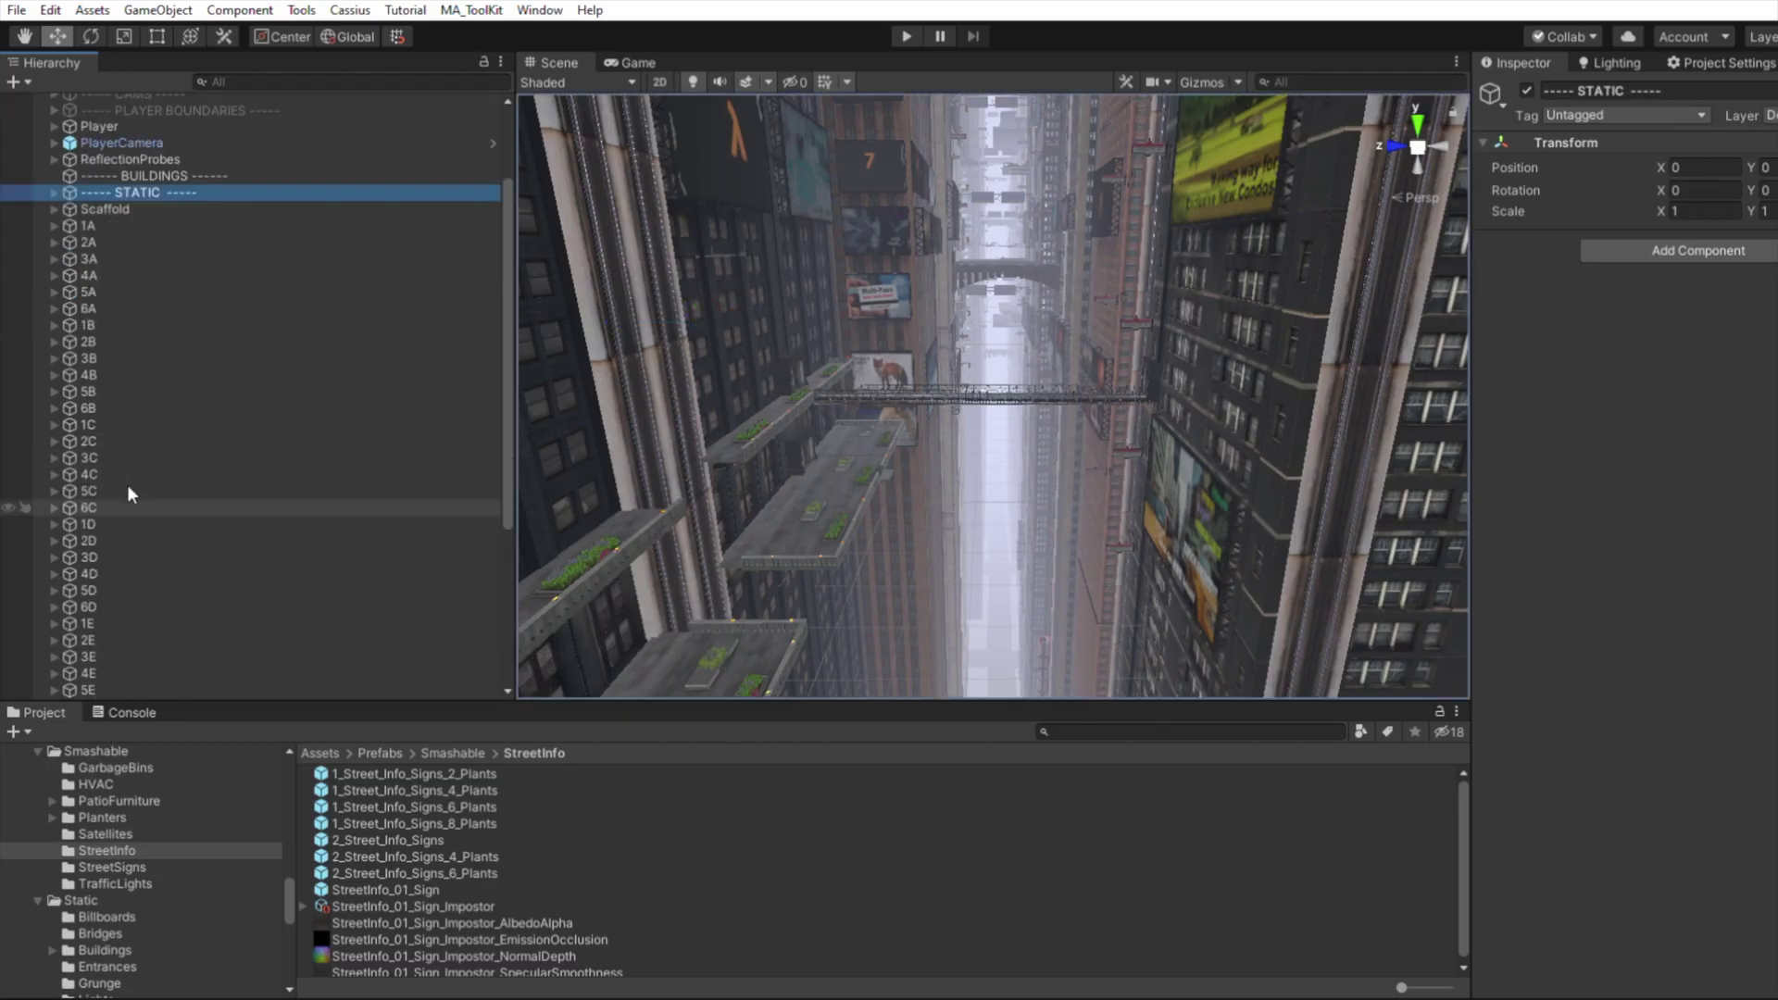
shift+click(98, 433)
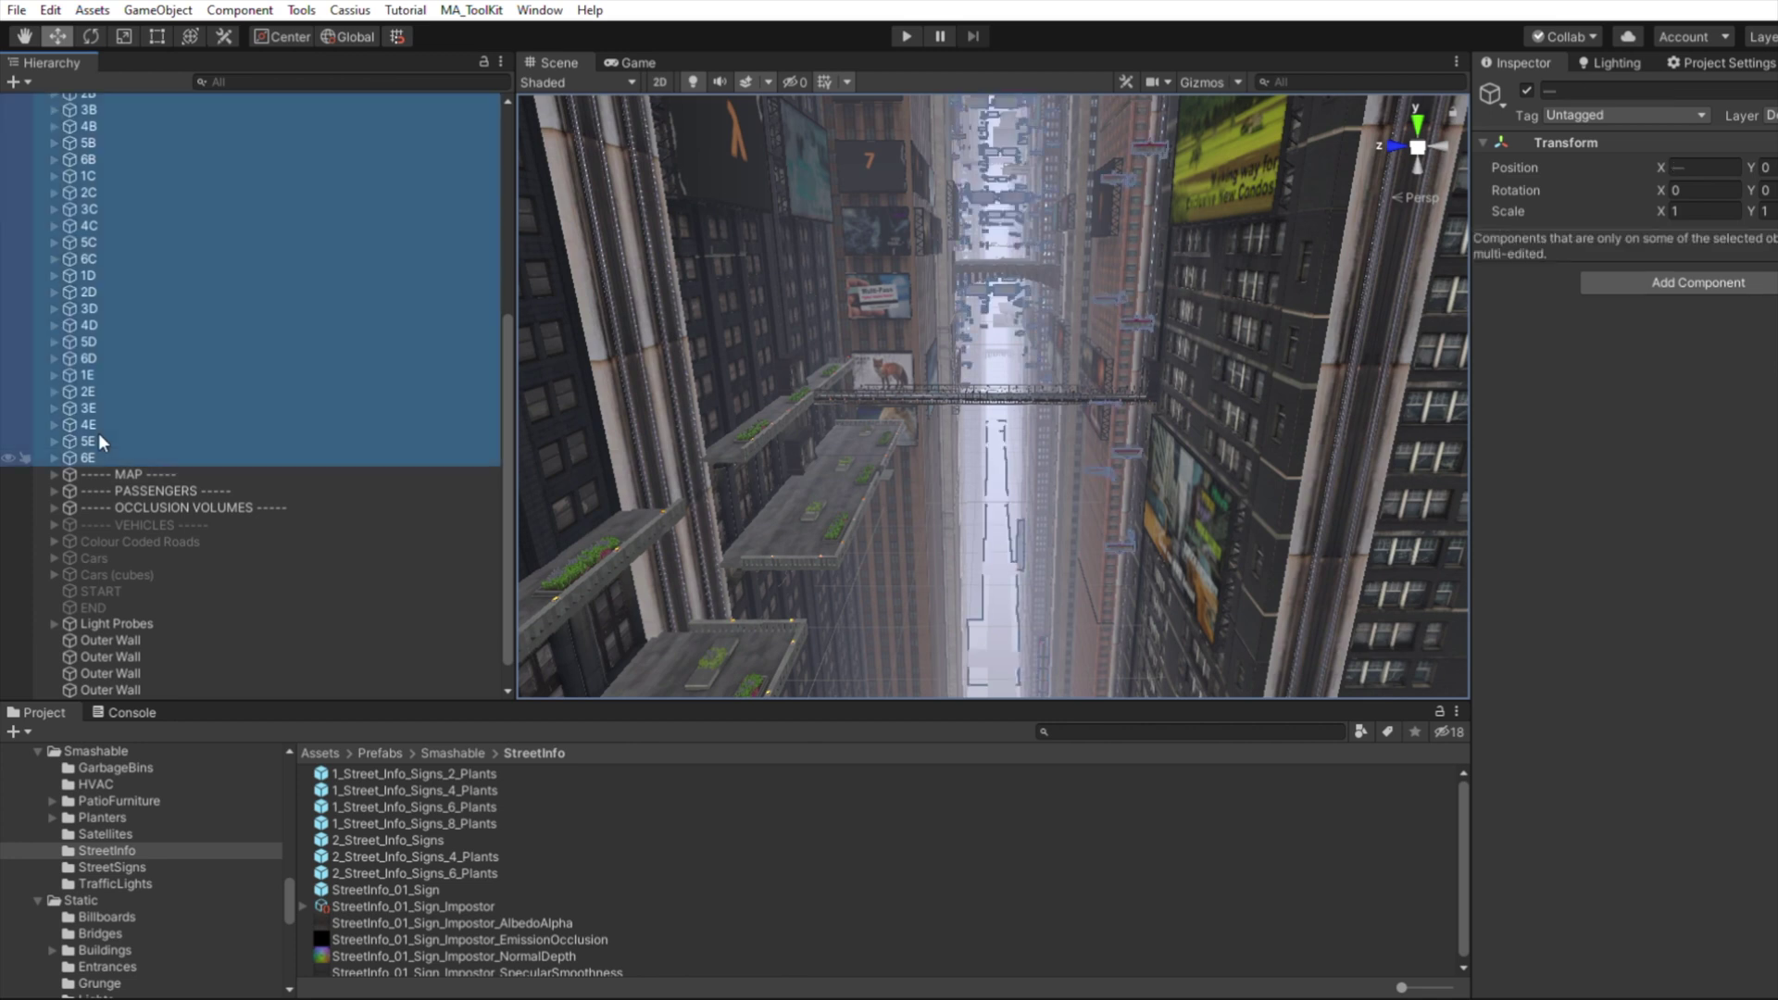
scroll(98, 431, up, 8)
drag(98, 432, 112, 288)
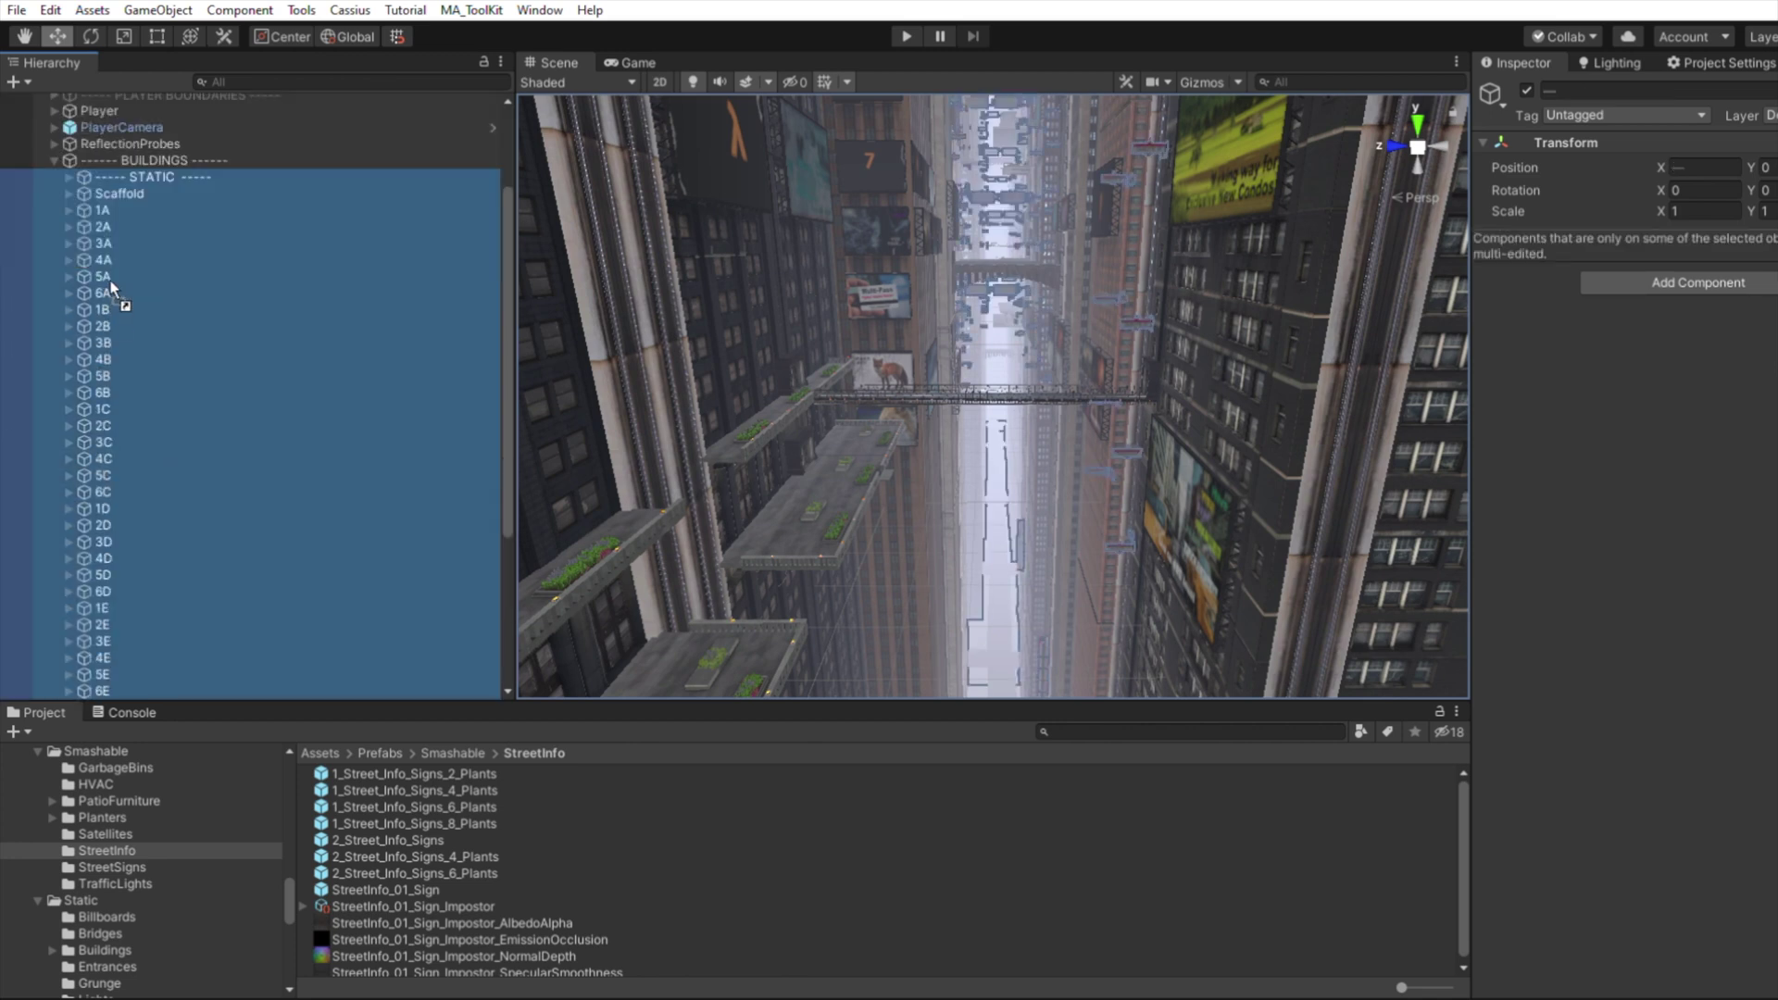
click(54, 159)
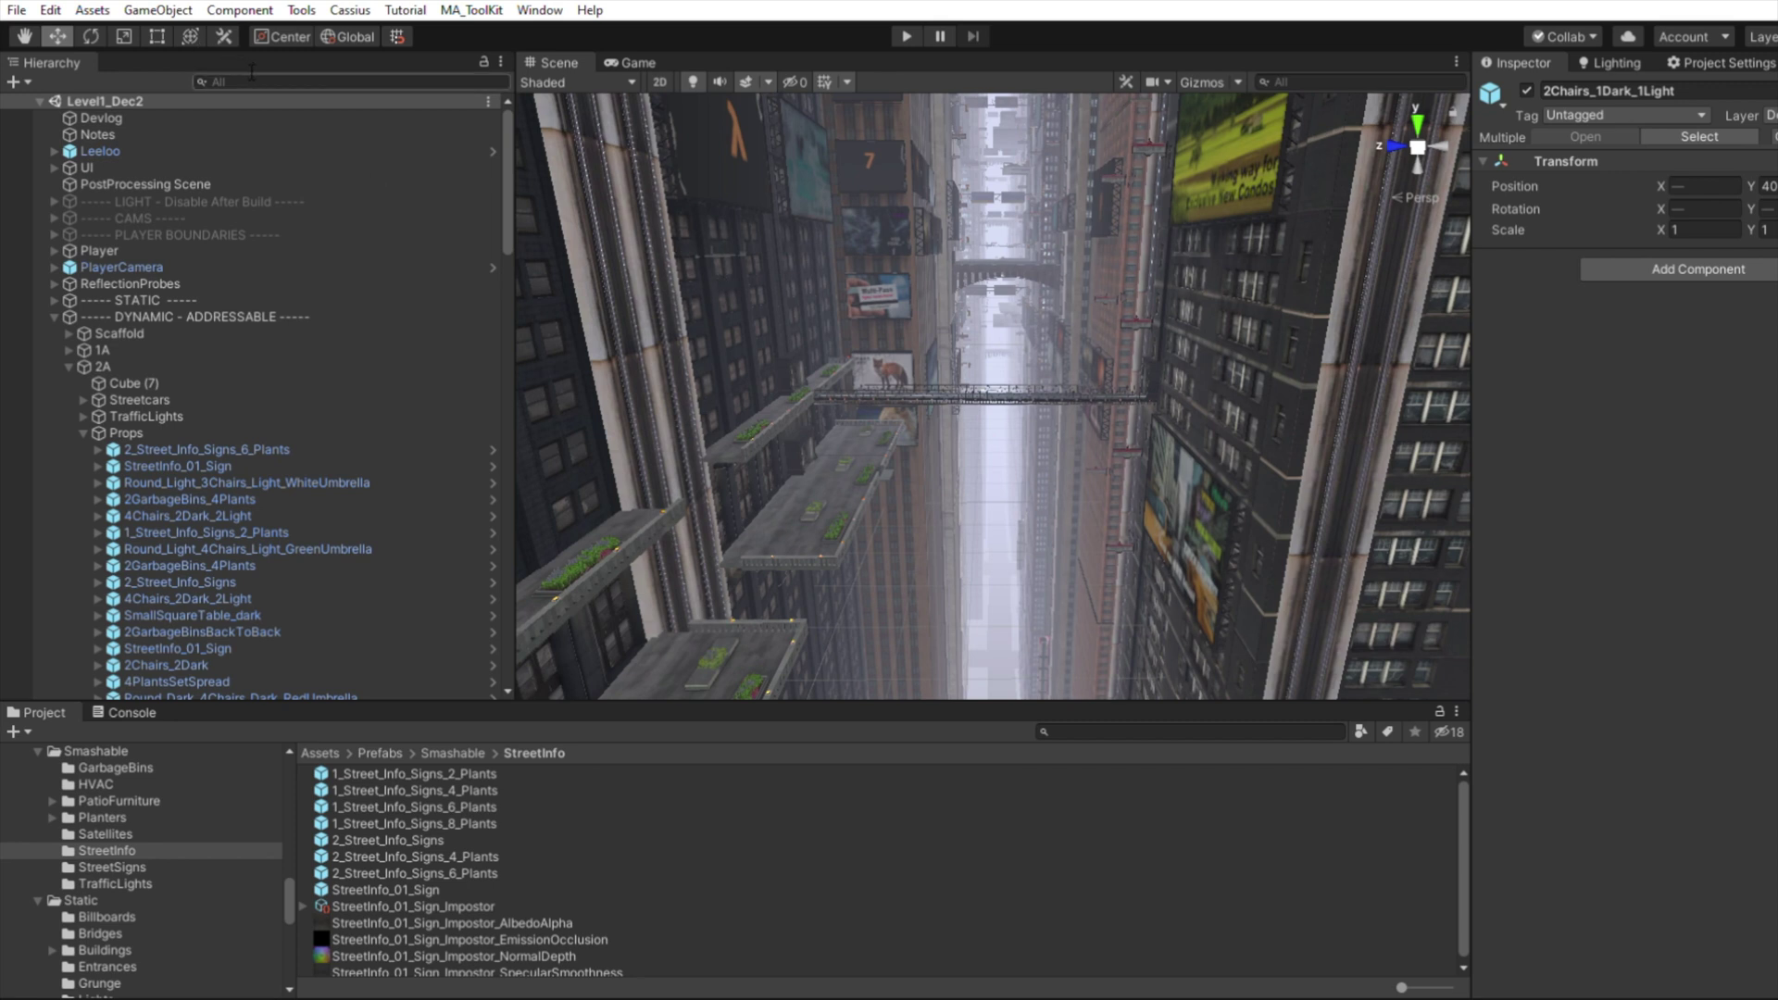
Collapse the DYNAMIC - ADDRESSABLE group and select the CAMS separator row.
click(54, 315)
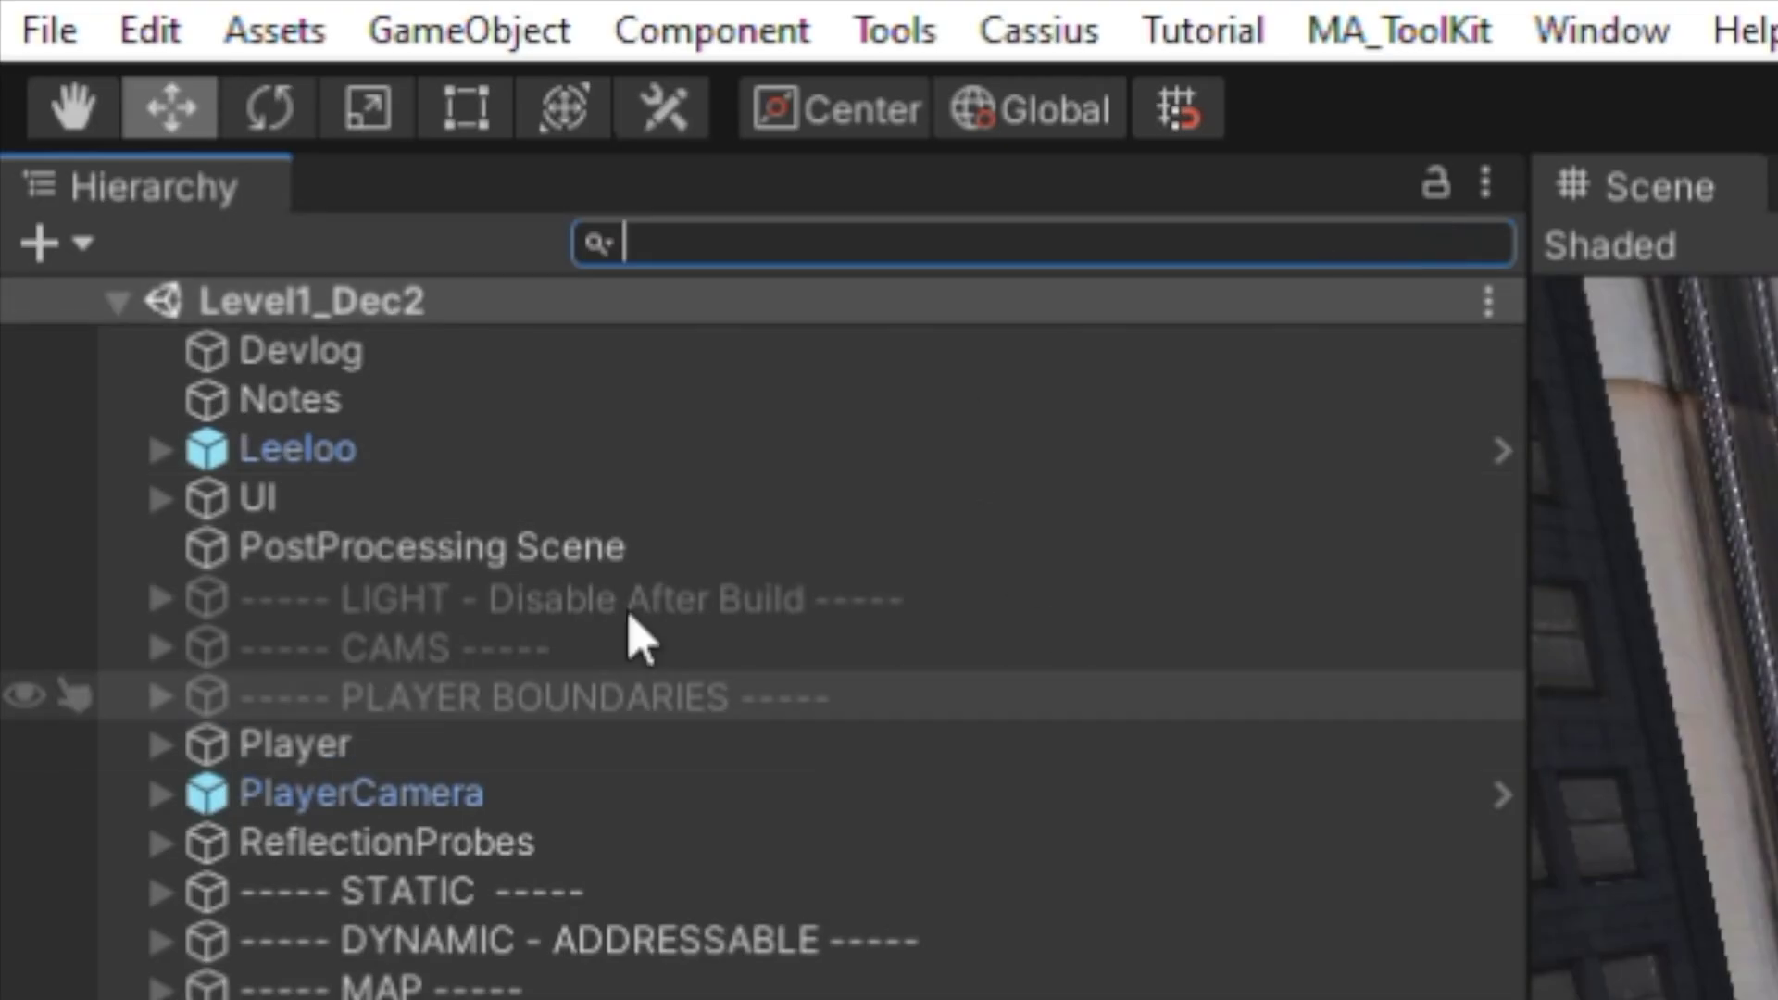
click(158, 217)
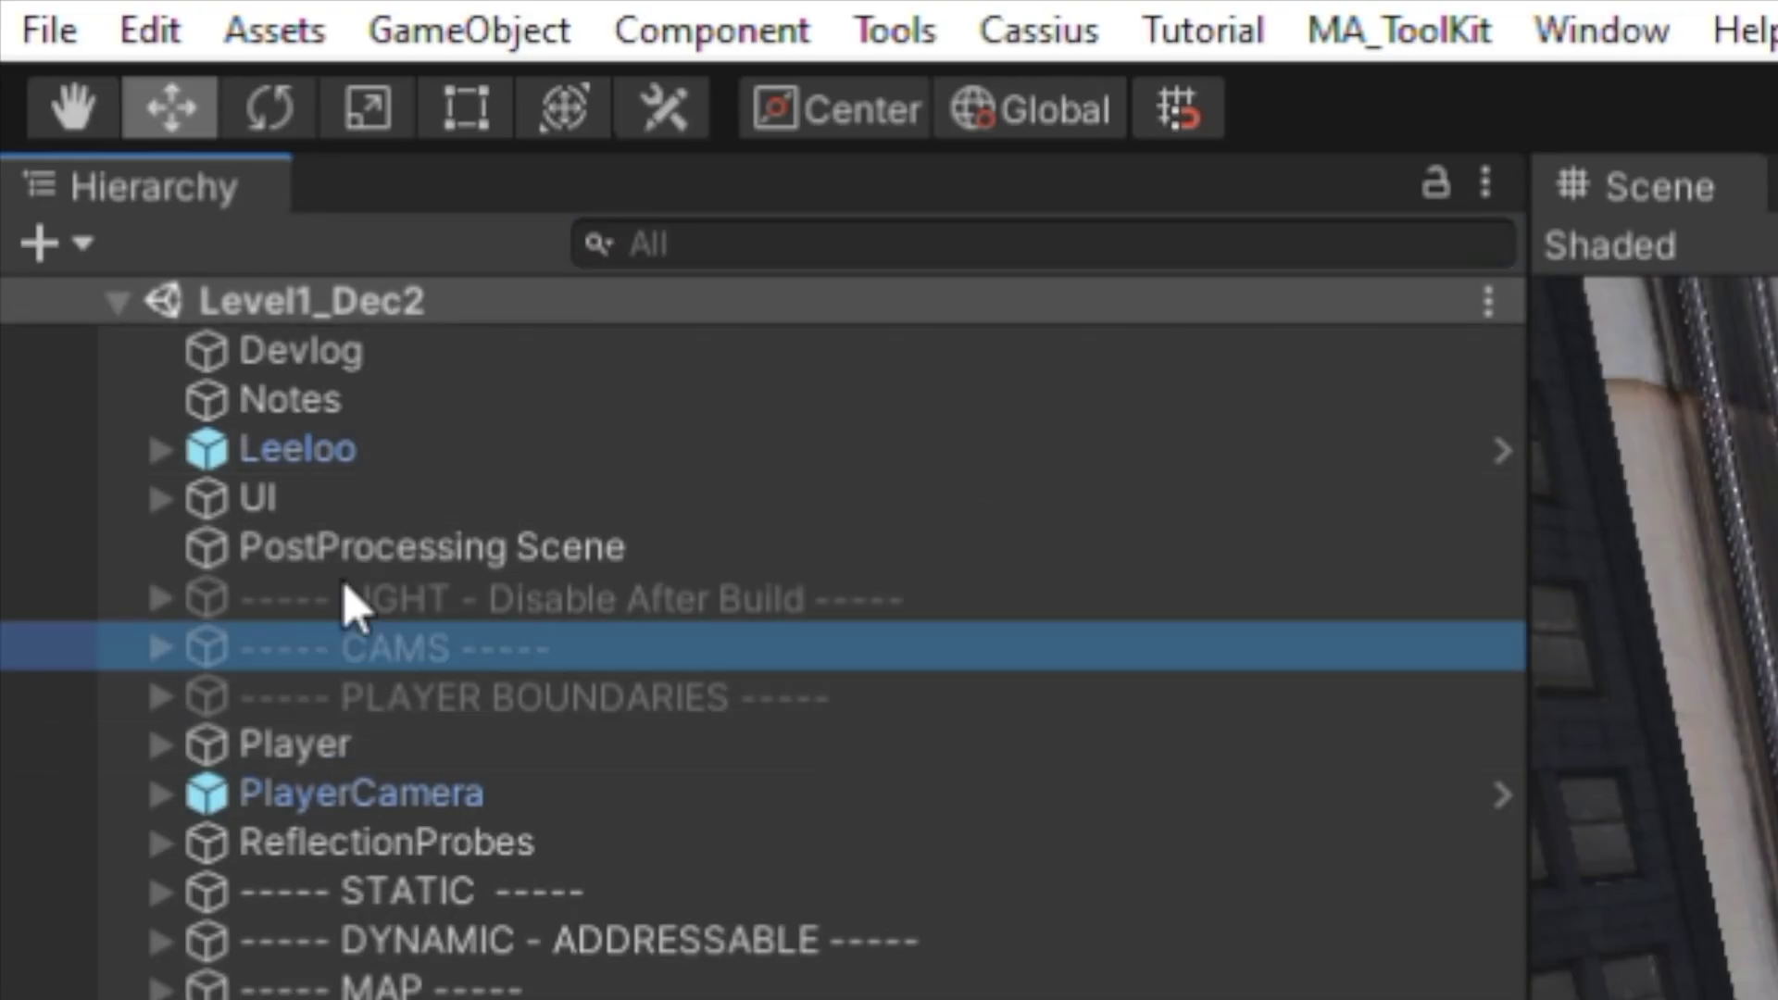
Search the Hierarchy for t:BoxCollider to list only objects with a Box Collider.
click(707, 211)
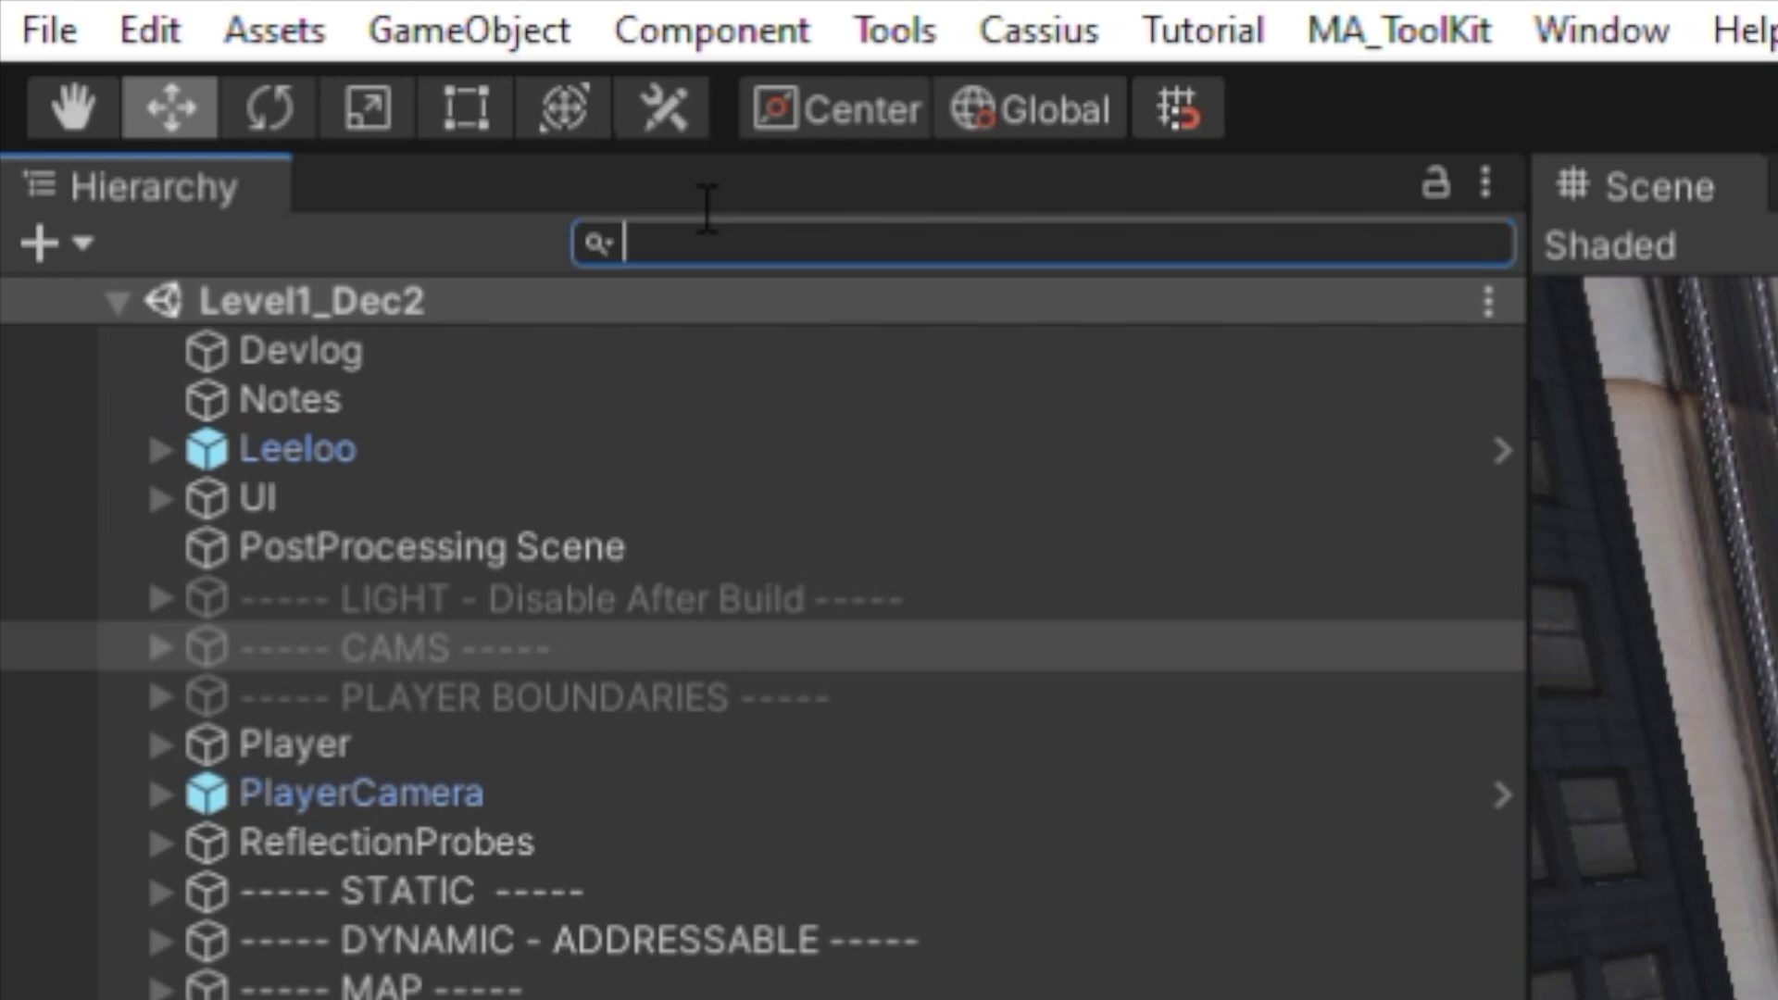
text(t:BoxCol)
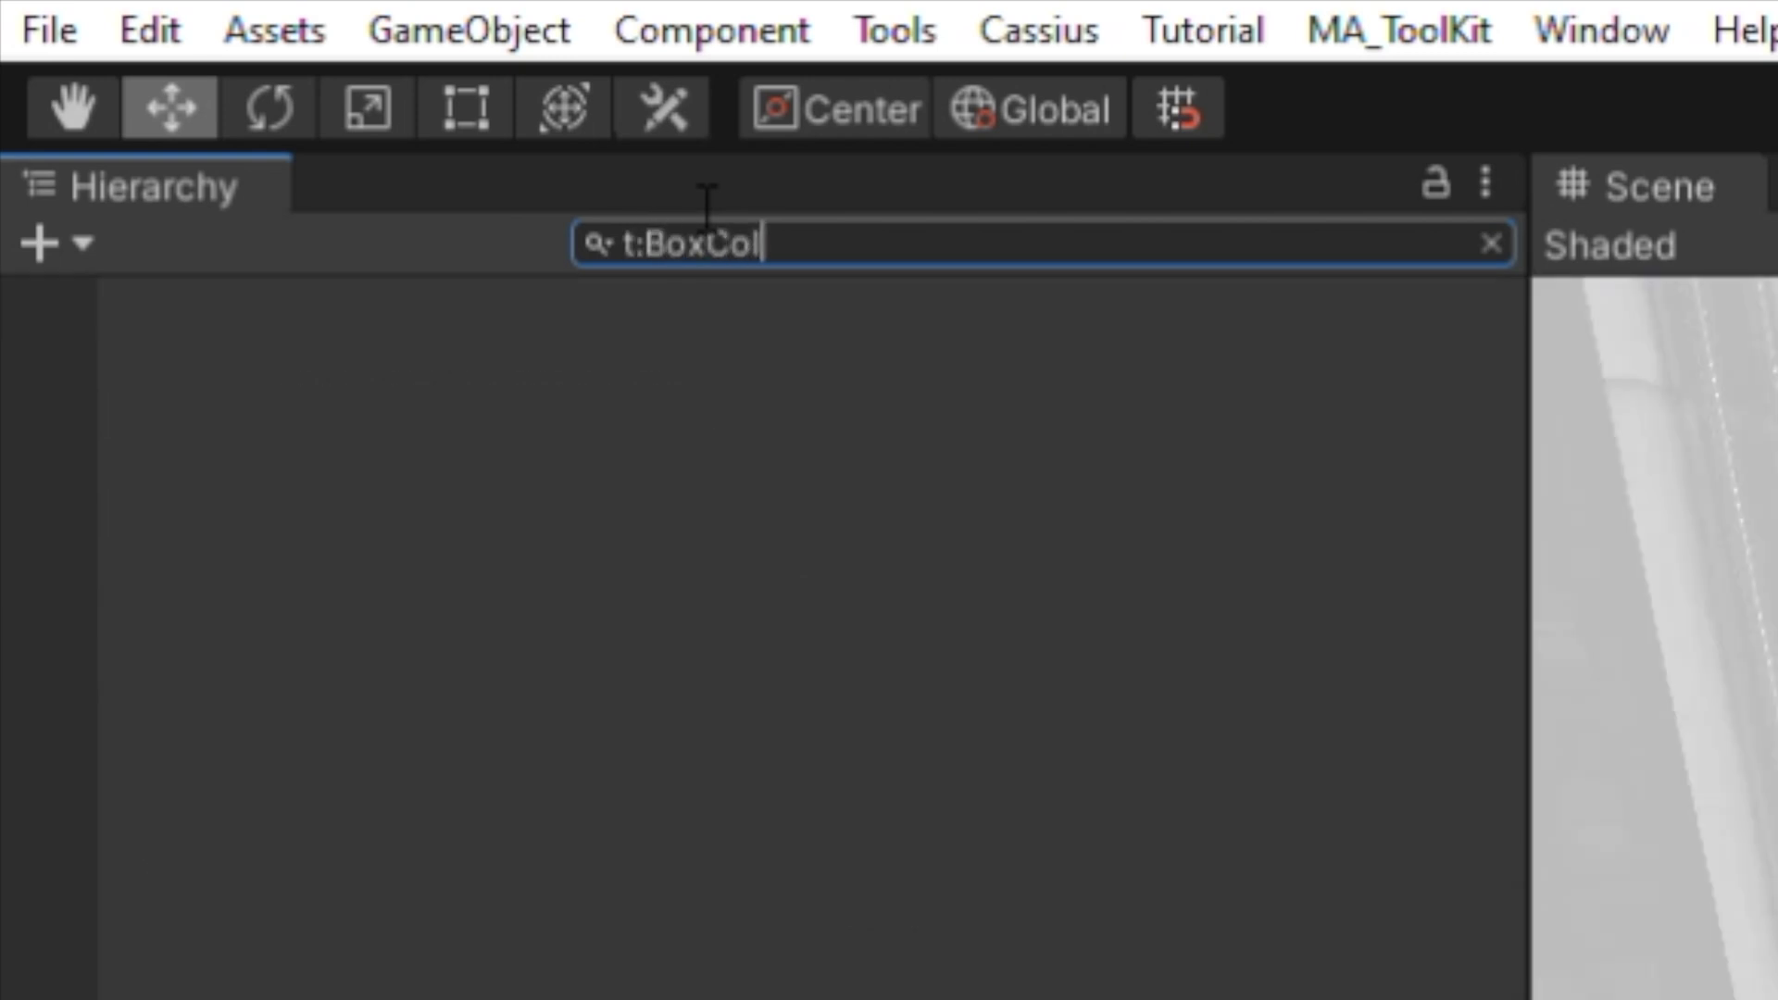
text(lider)
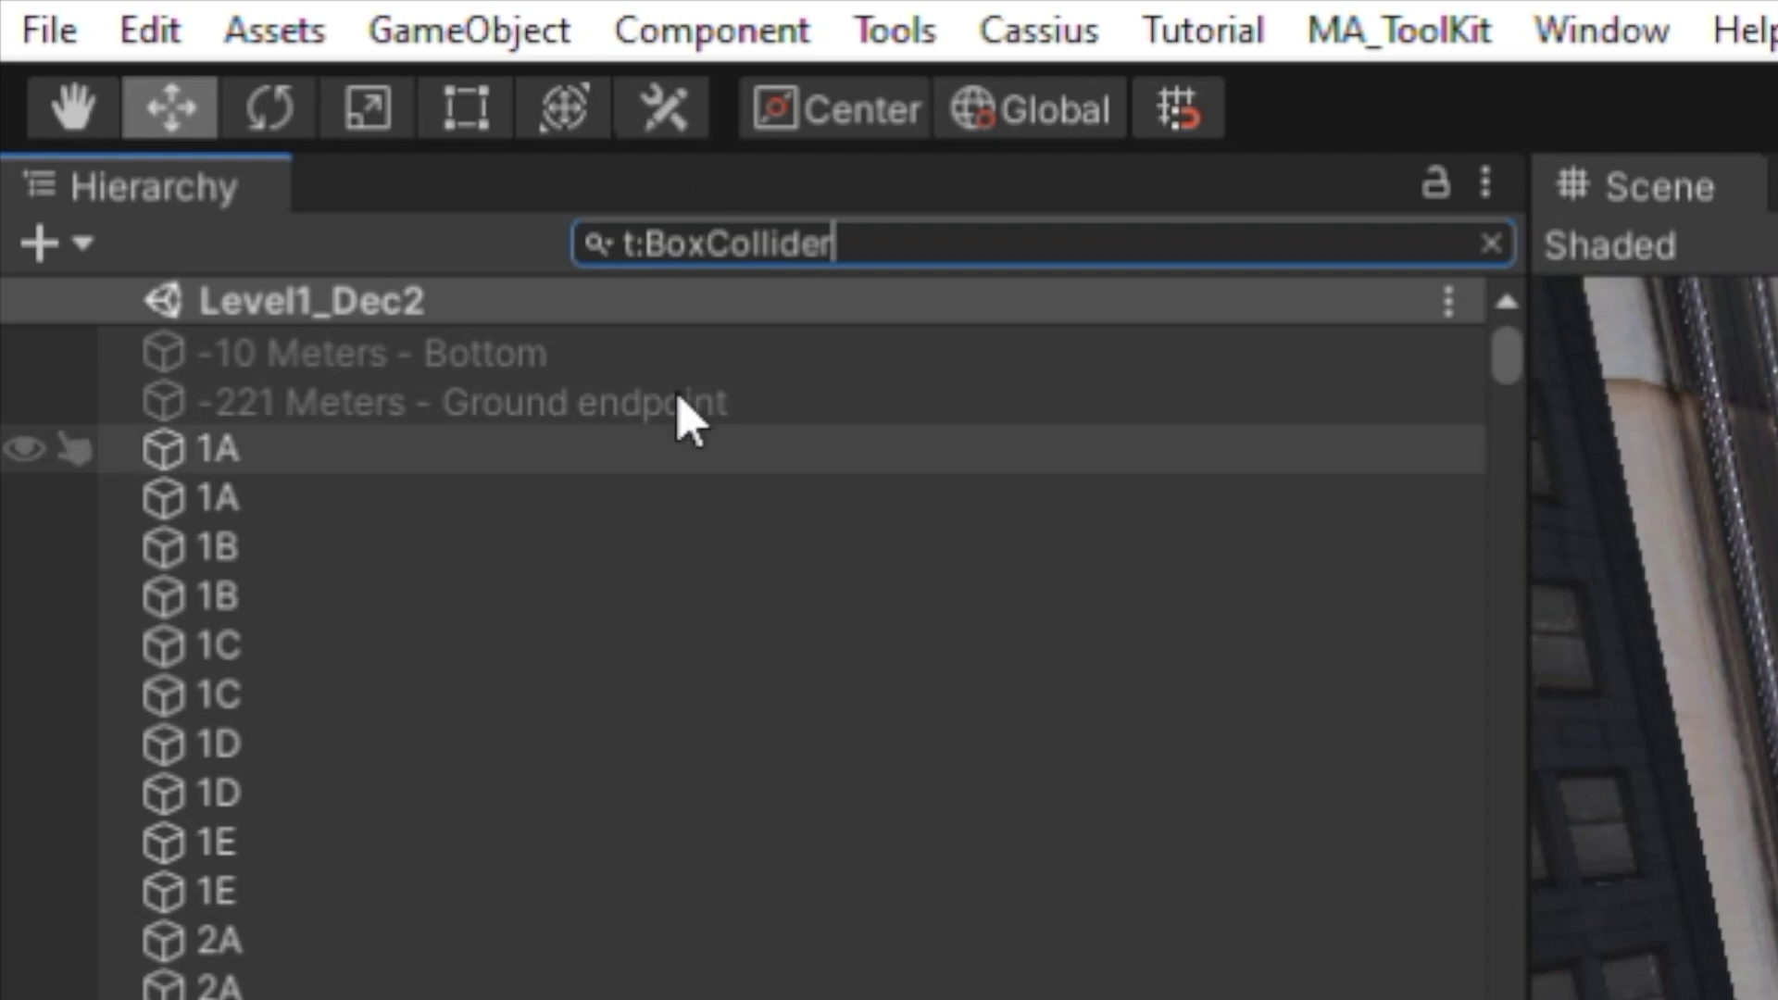
Change the search to t:MySpecialScript and inspect the Gazebo_RoundTableDark_2ChairsLight result.
click(546, 510)
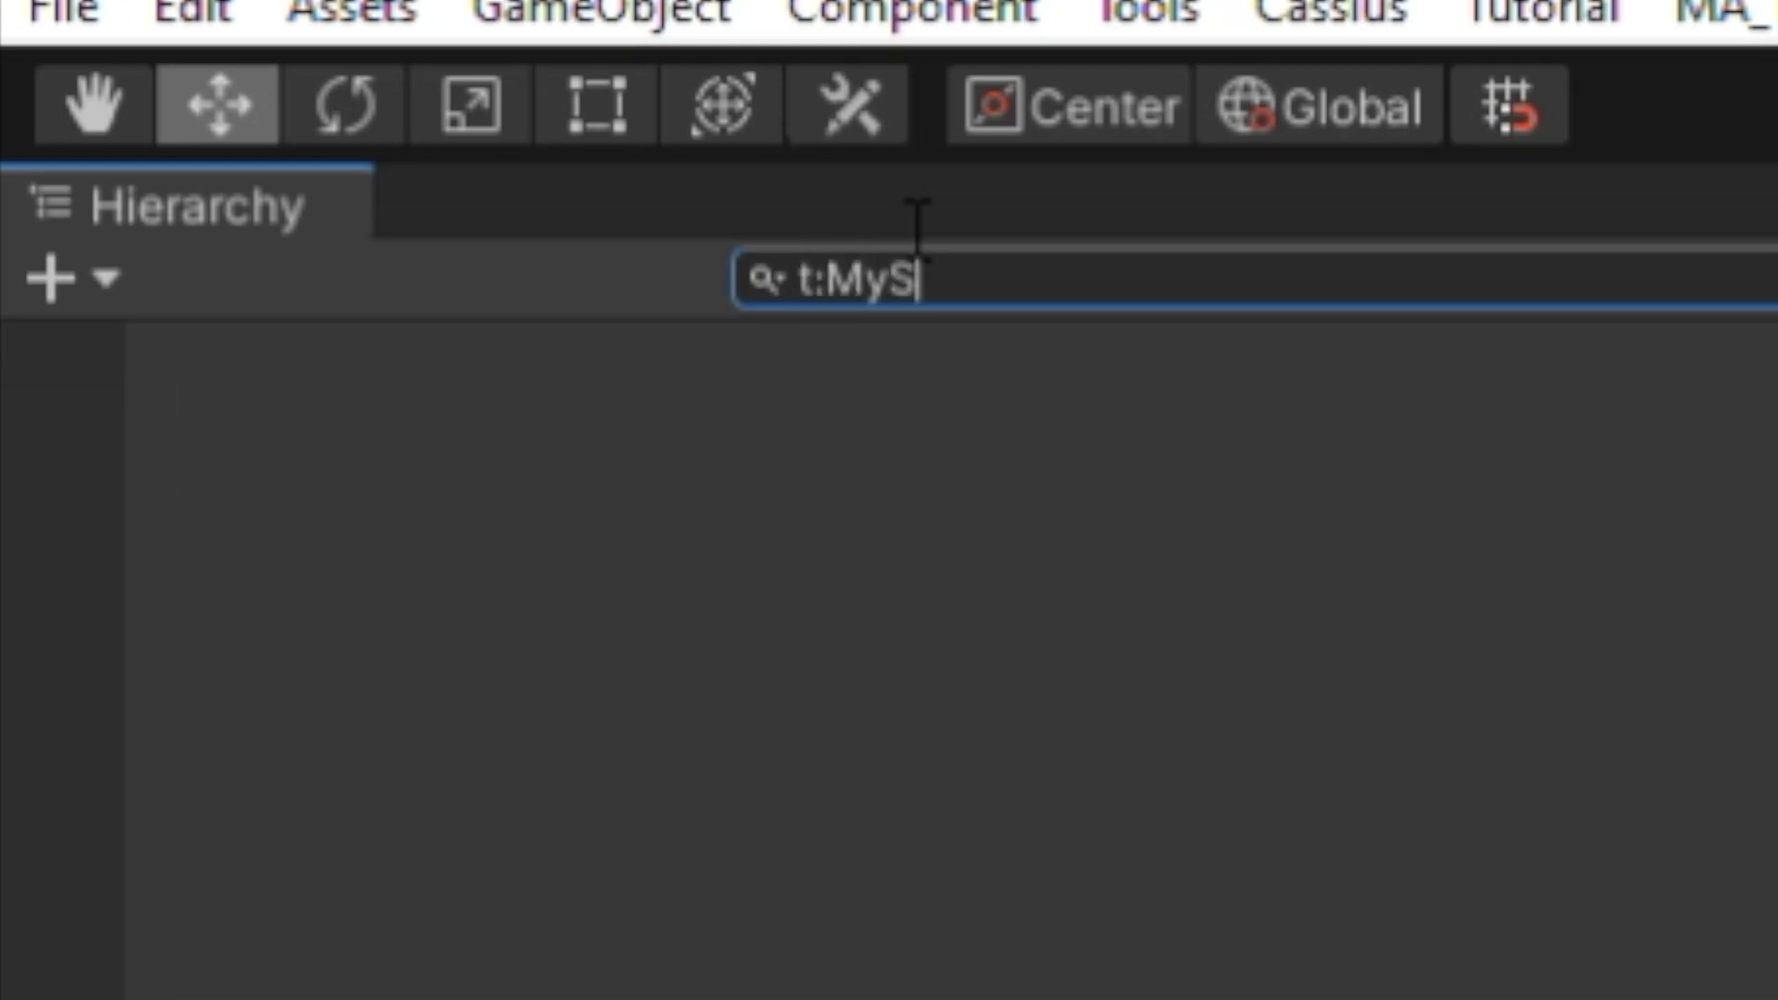
text(cript)
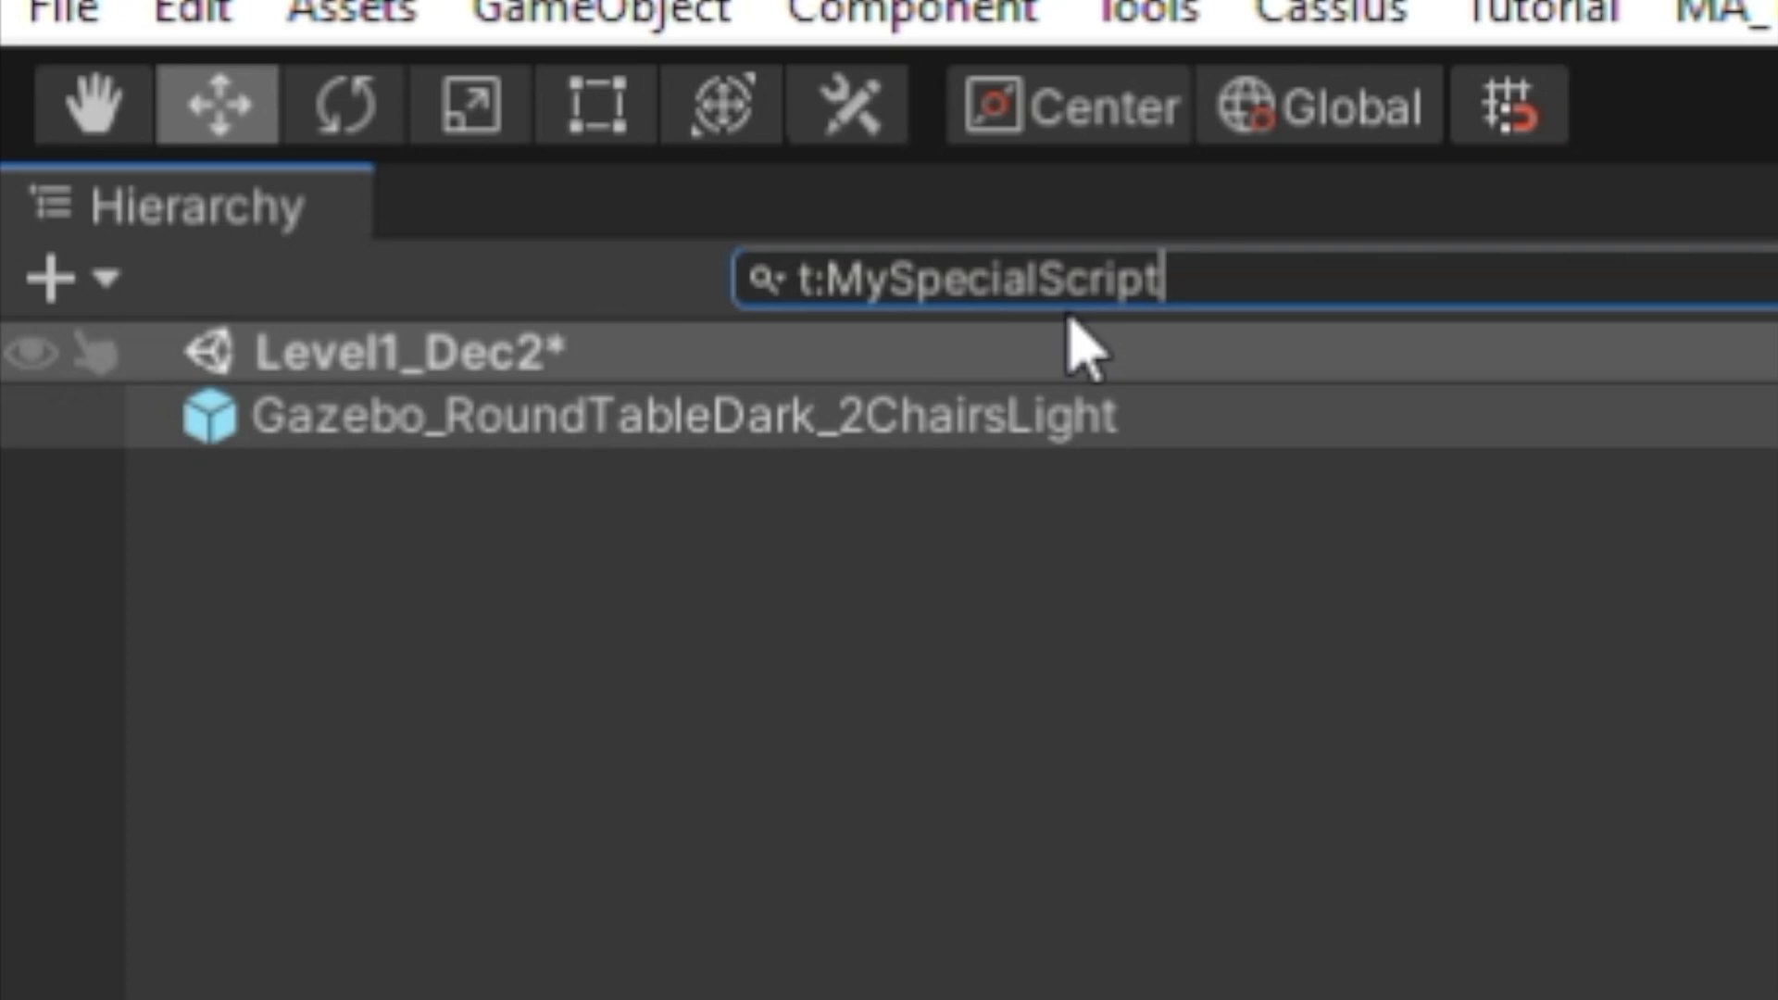
click(1005, 412)
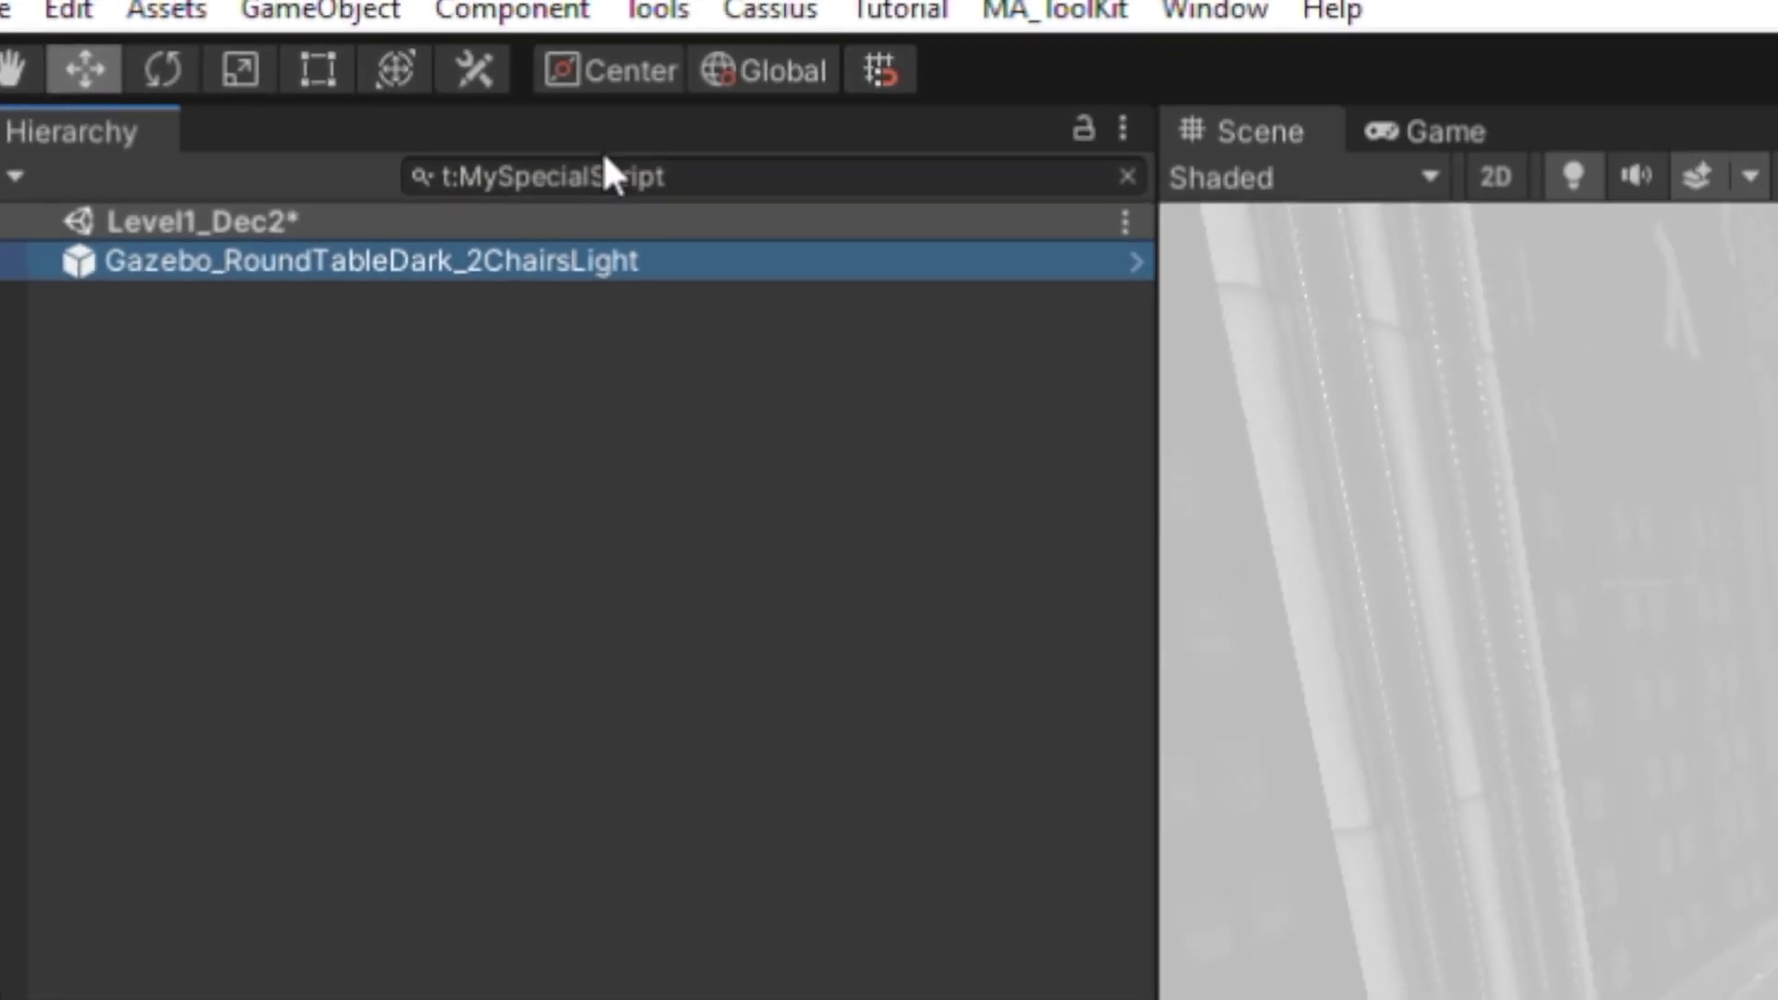
click(1070, 277)
key(BackSpace)
key(BackSpace)
text(pt)
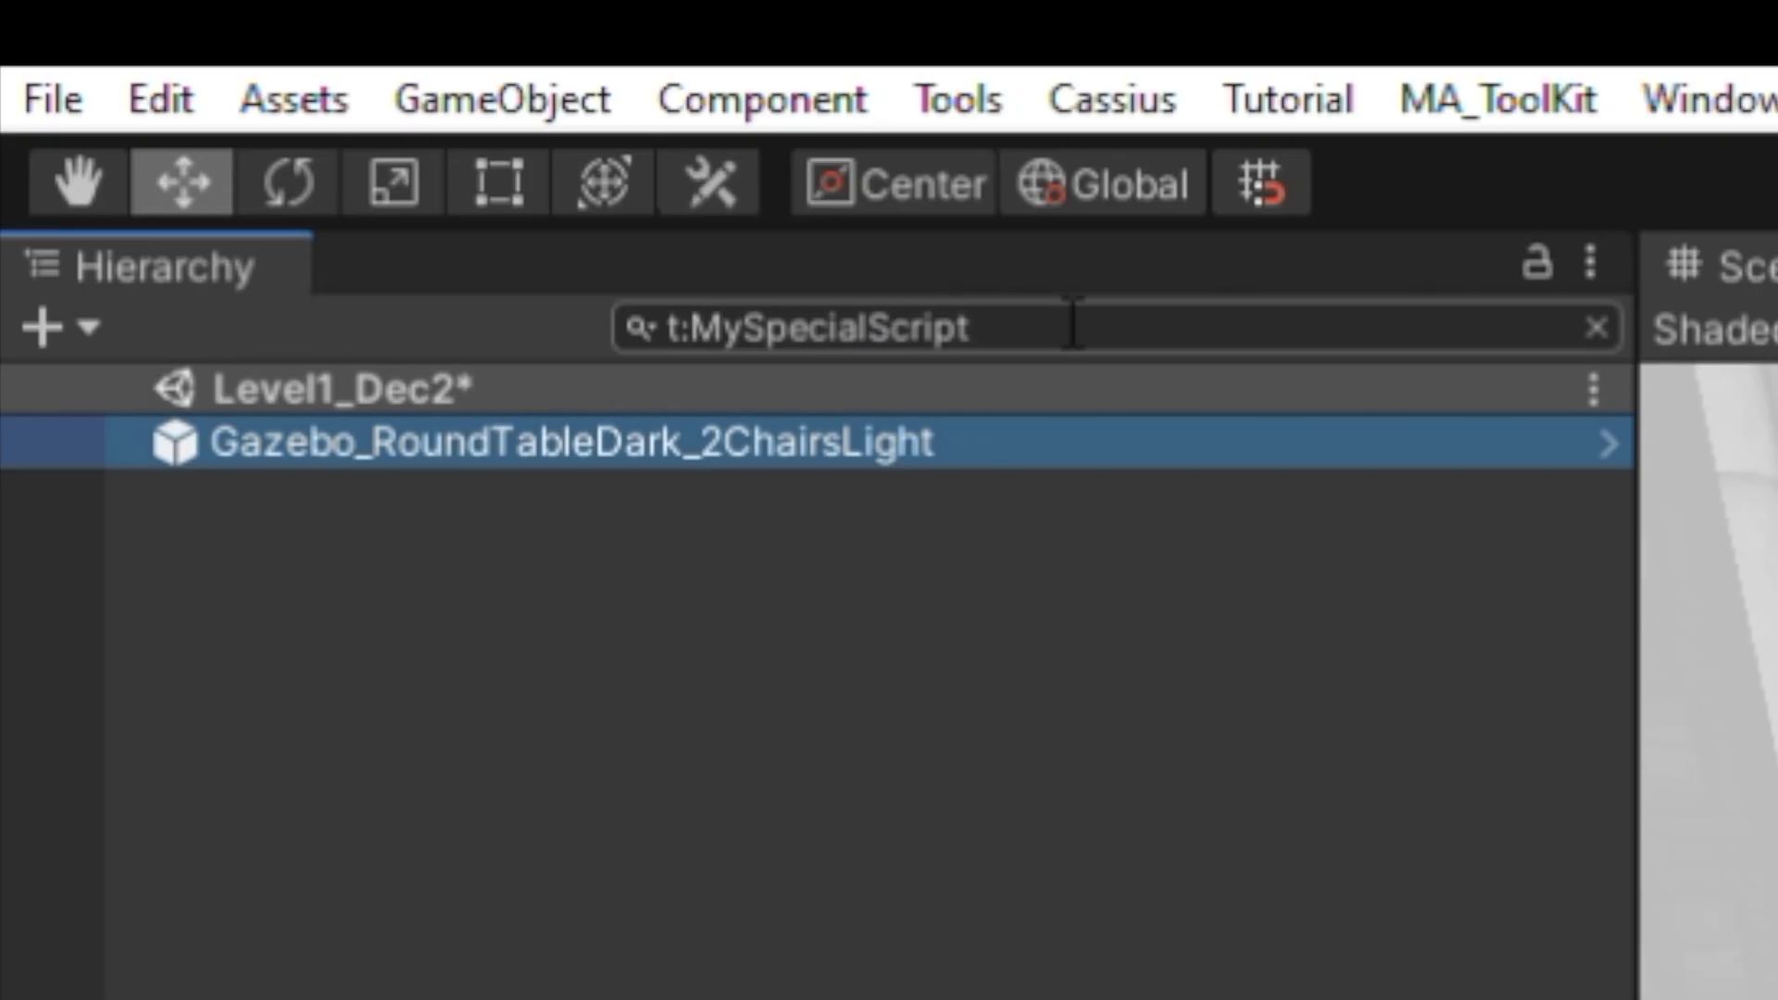
Trim the last letter off the Hierarchy's t: script type search so nothing matches.
click(1072, 324)
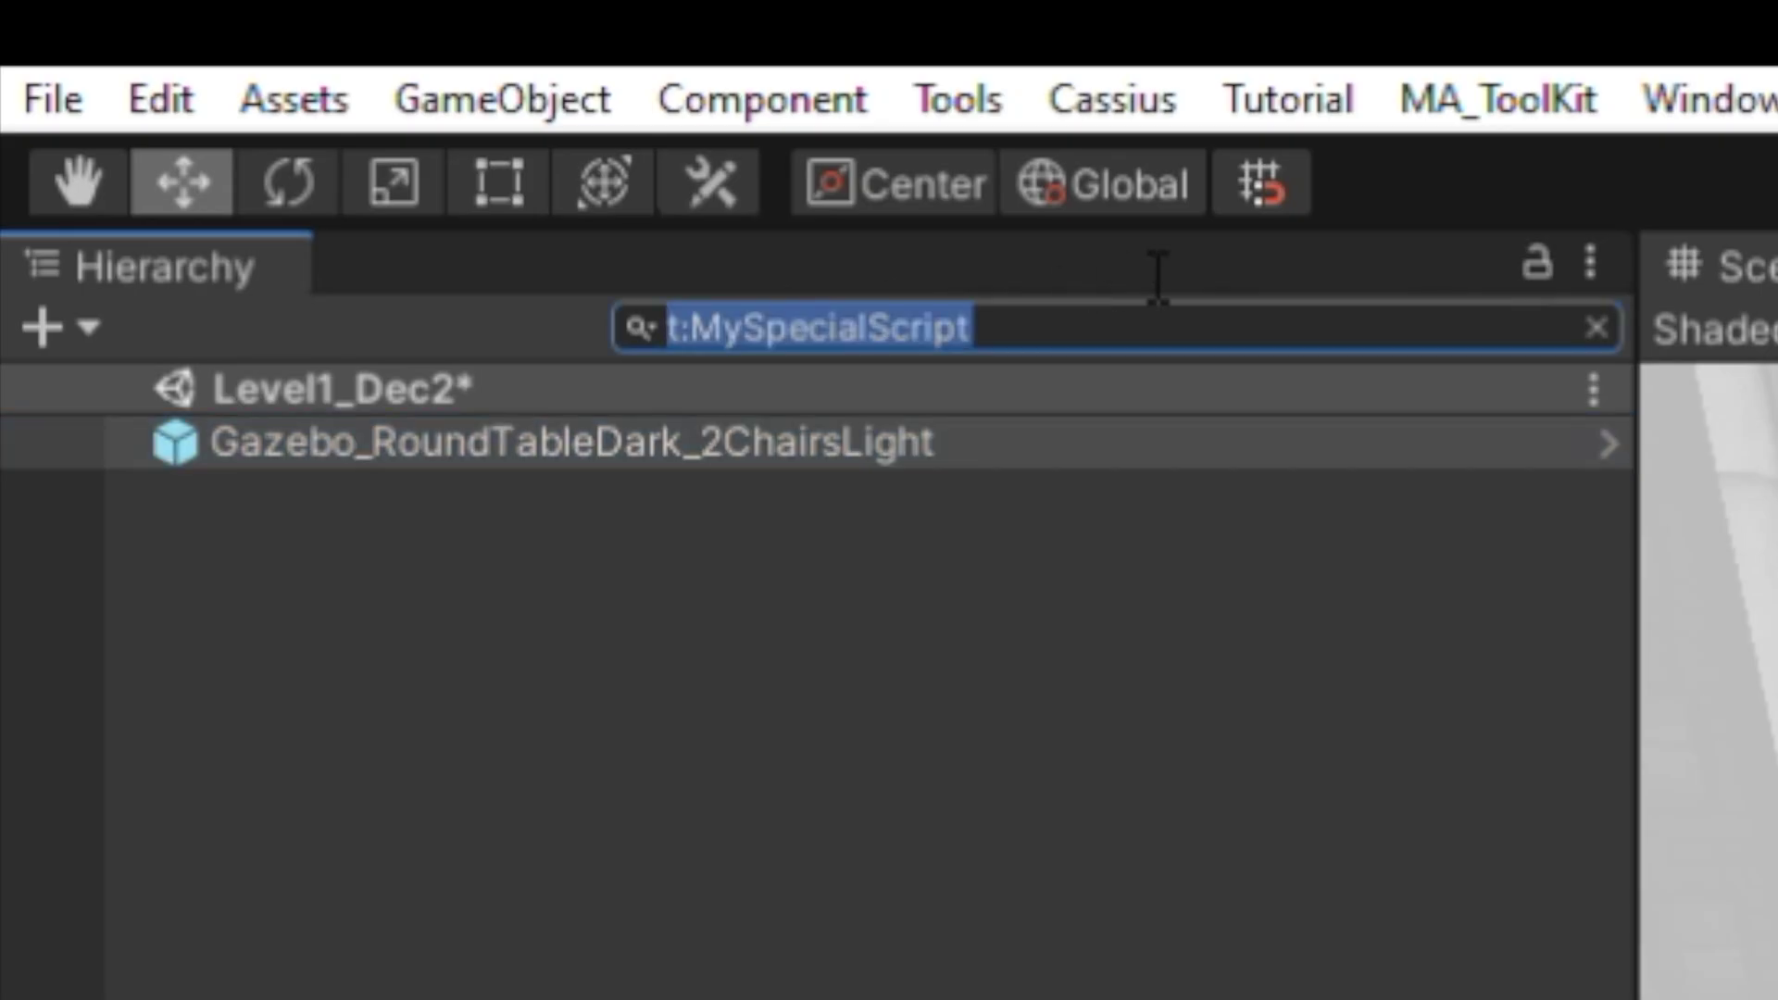
key(End)
key(BackSpace)
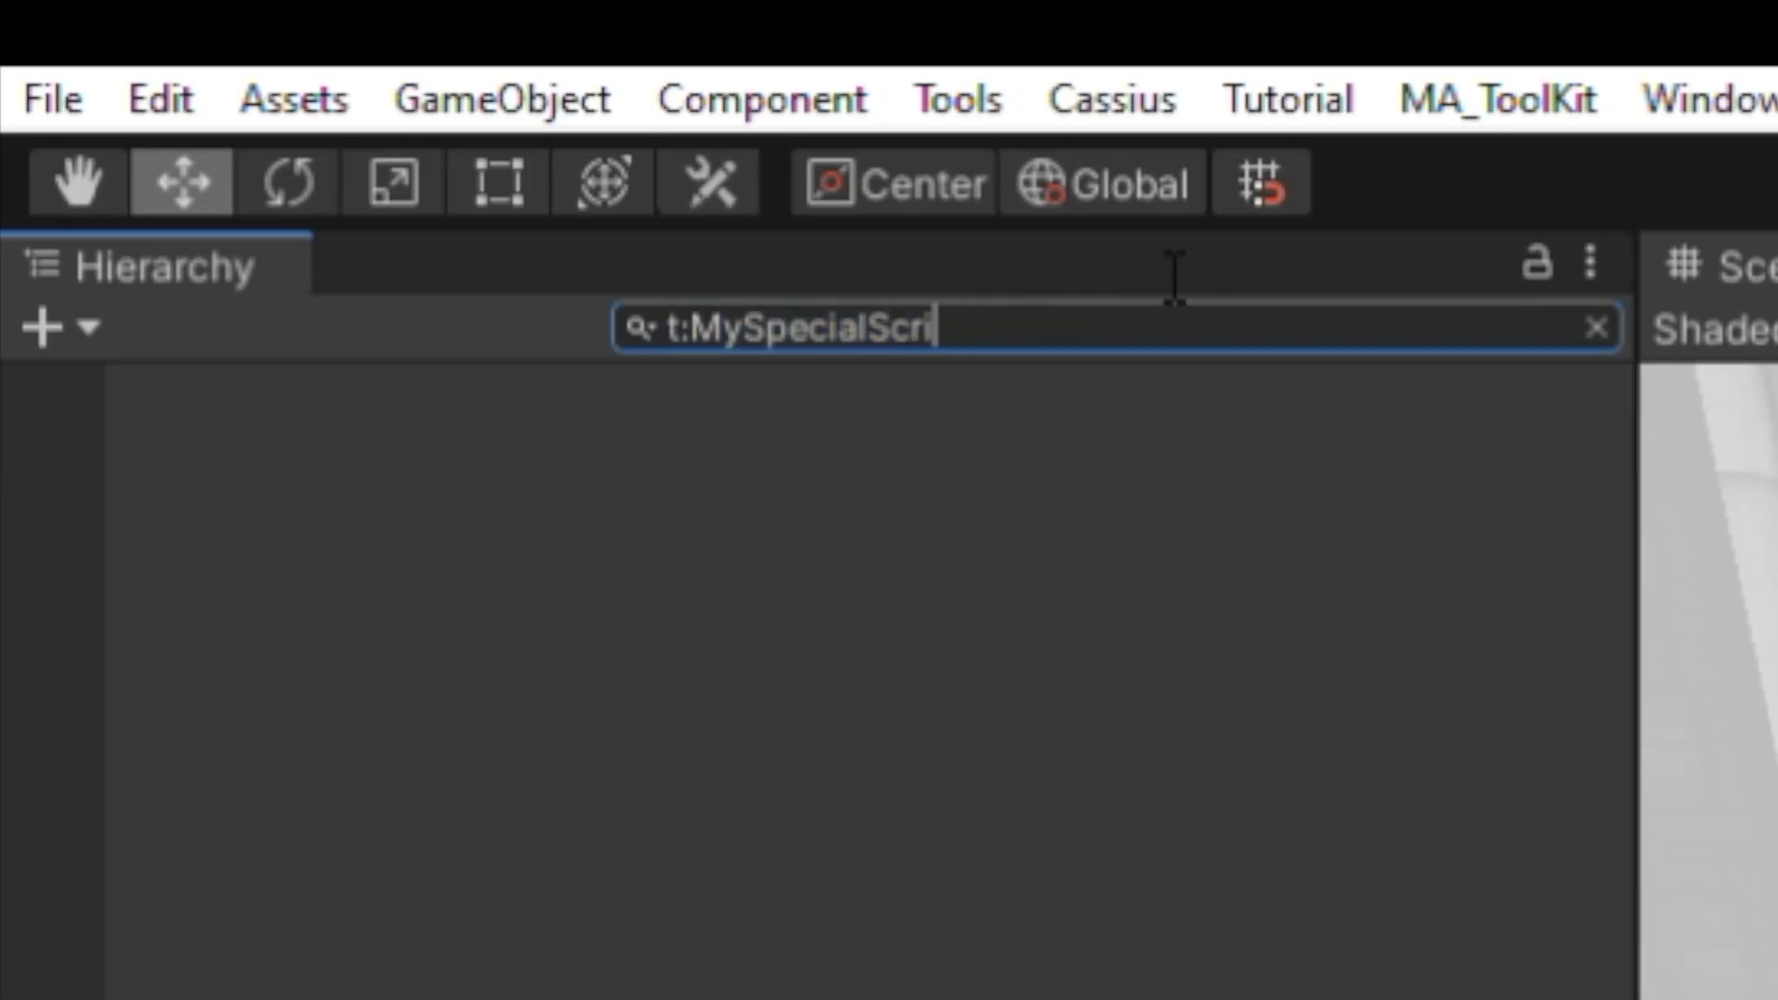